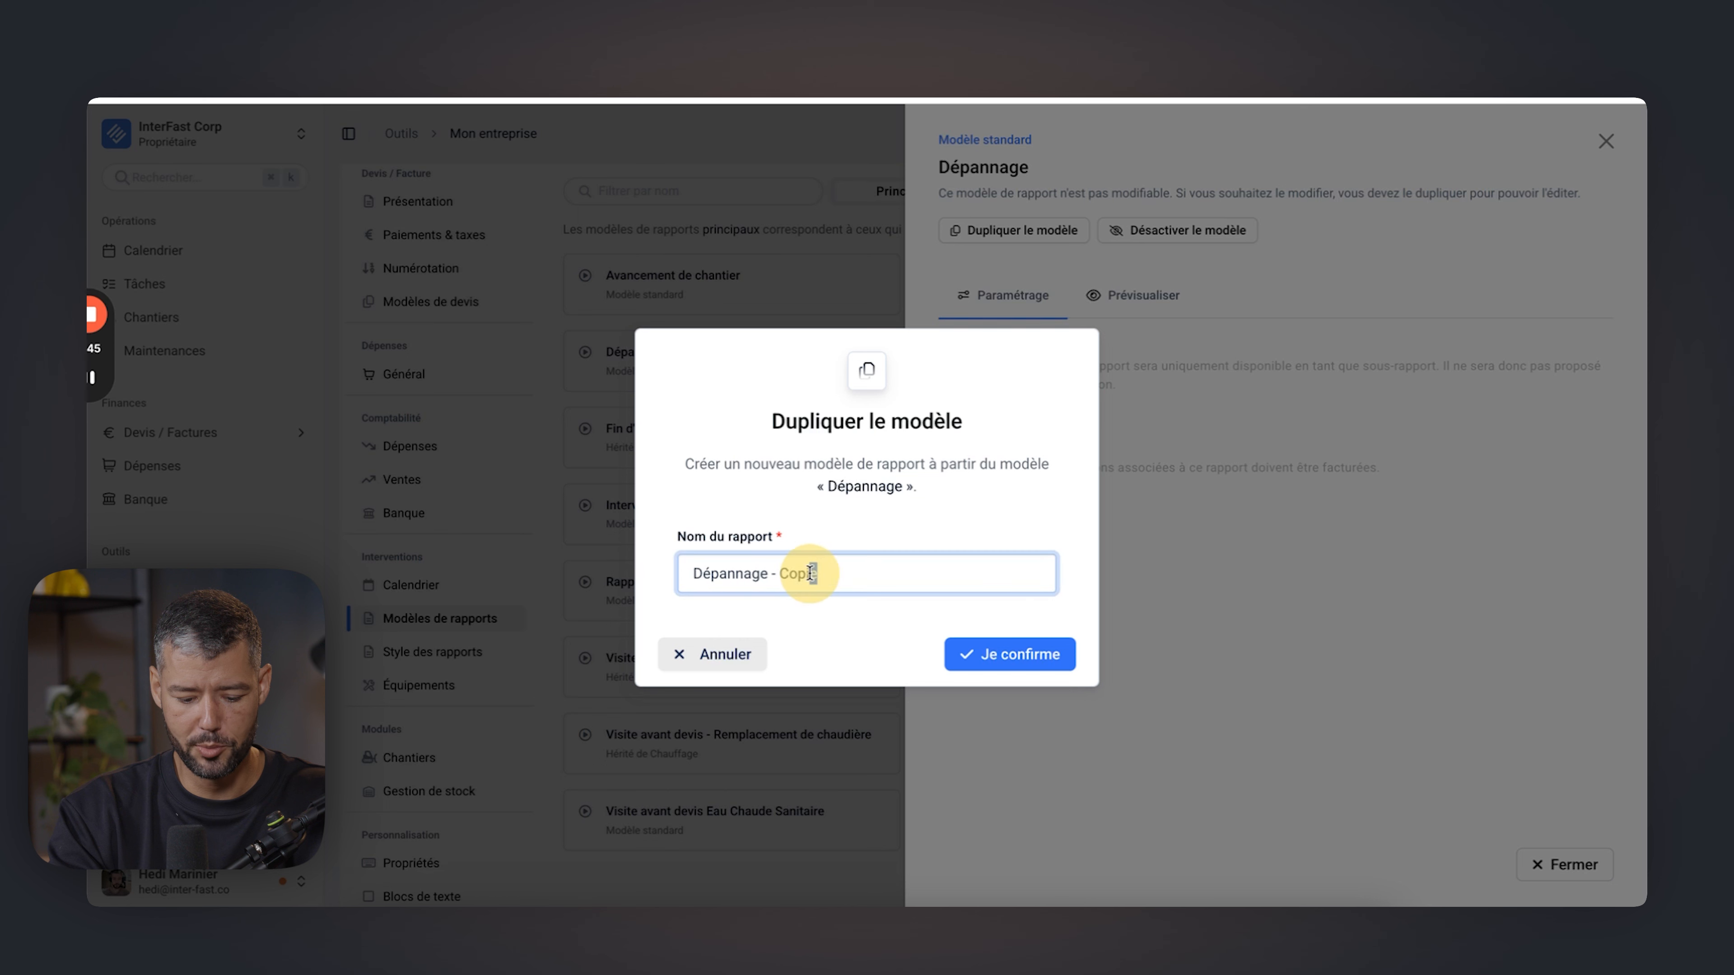
# Name the duplicated report template "Dépannage - InterFast Corp" and confirm the duplication.
pyautogui.write('In')
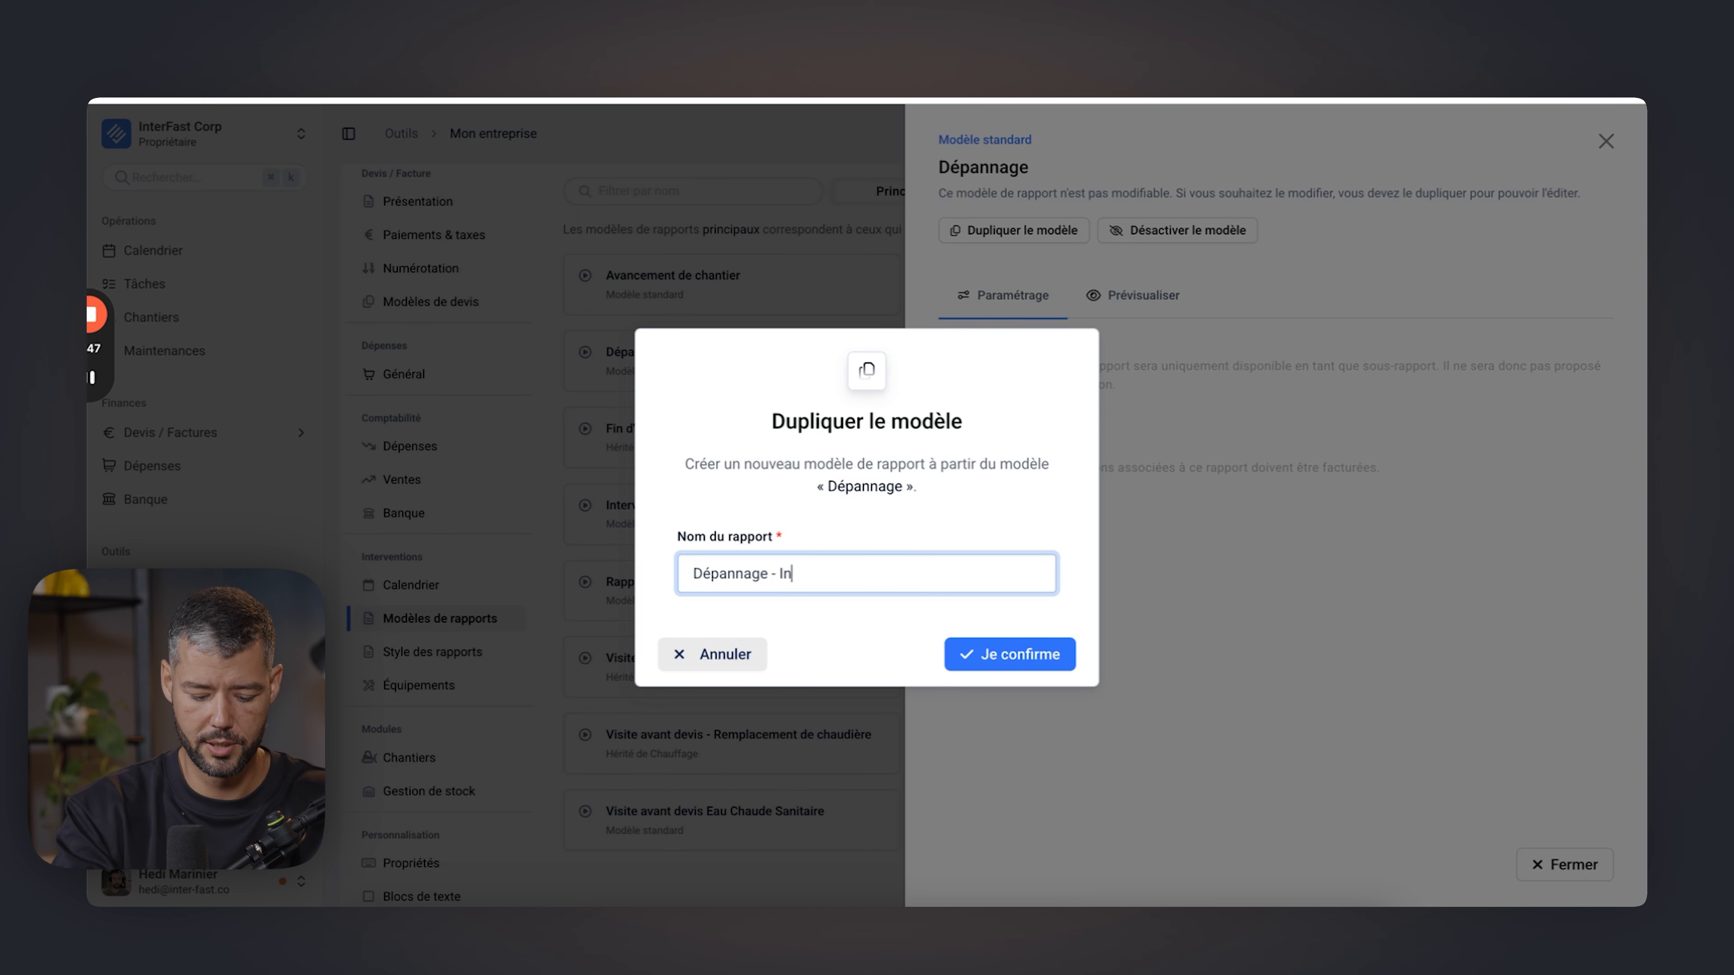
pyautogui.write('terFast Corp')
pyautogui.click(994, 650)
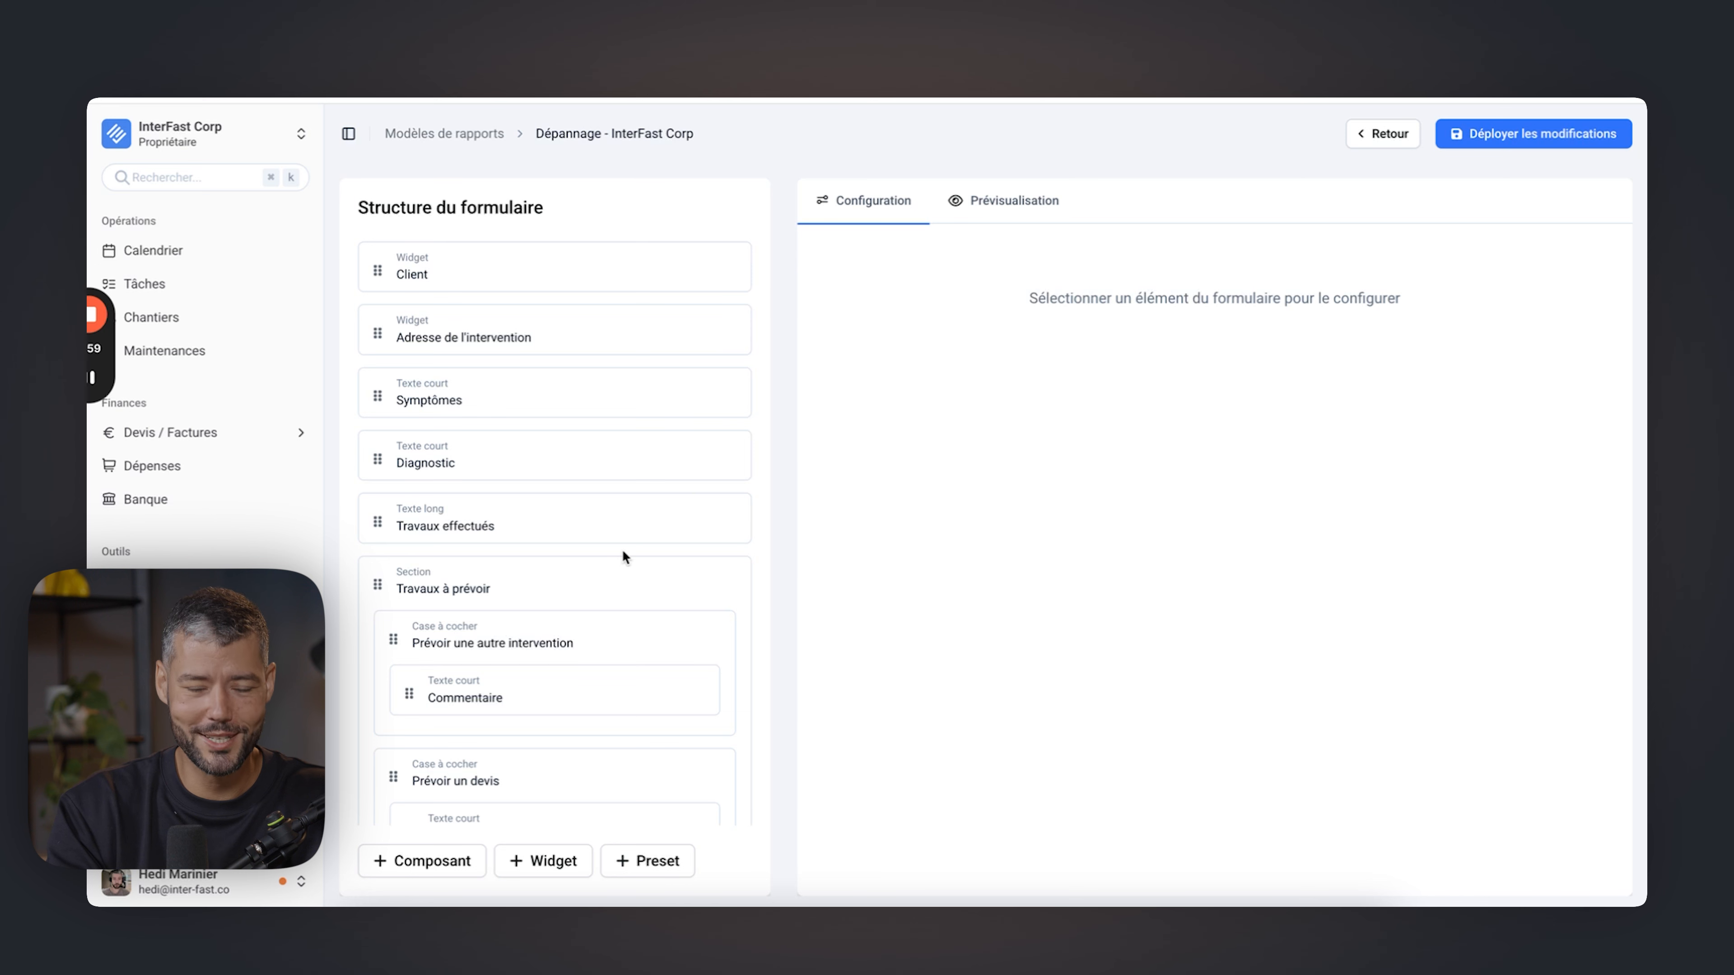
# Review the duplicated template's form structure, including the settings of the Client widget and the Diagnostic field.
pyautogui.scroll(-1, 622, 556)
pyautogui.scroll(1, 623, 557)
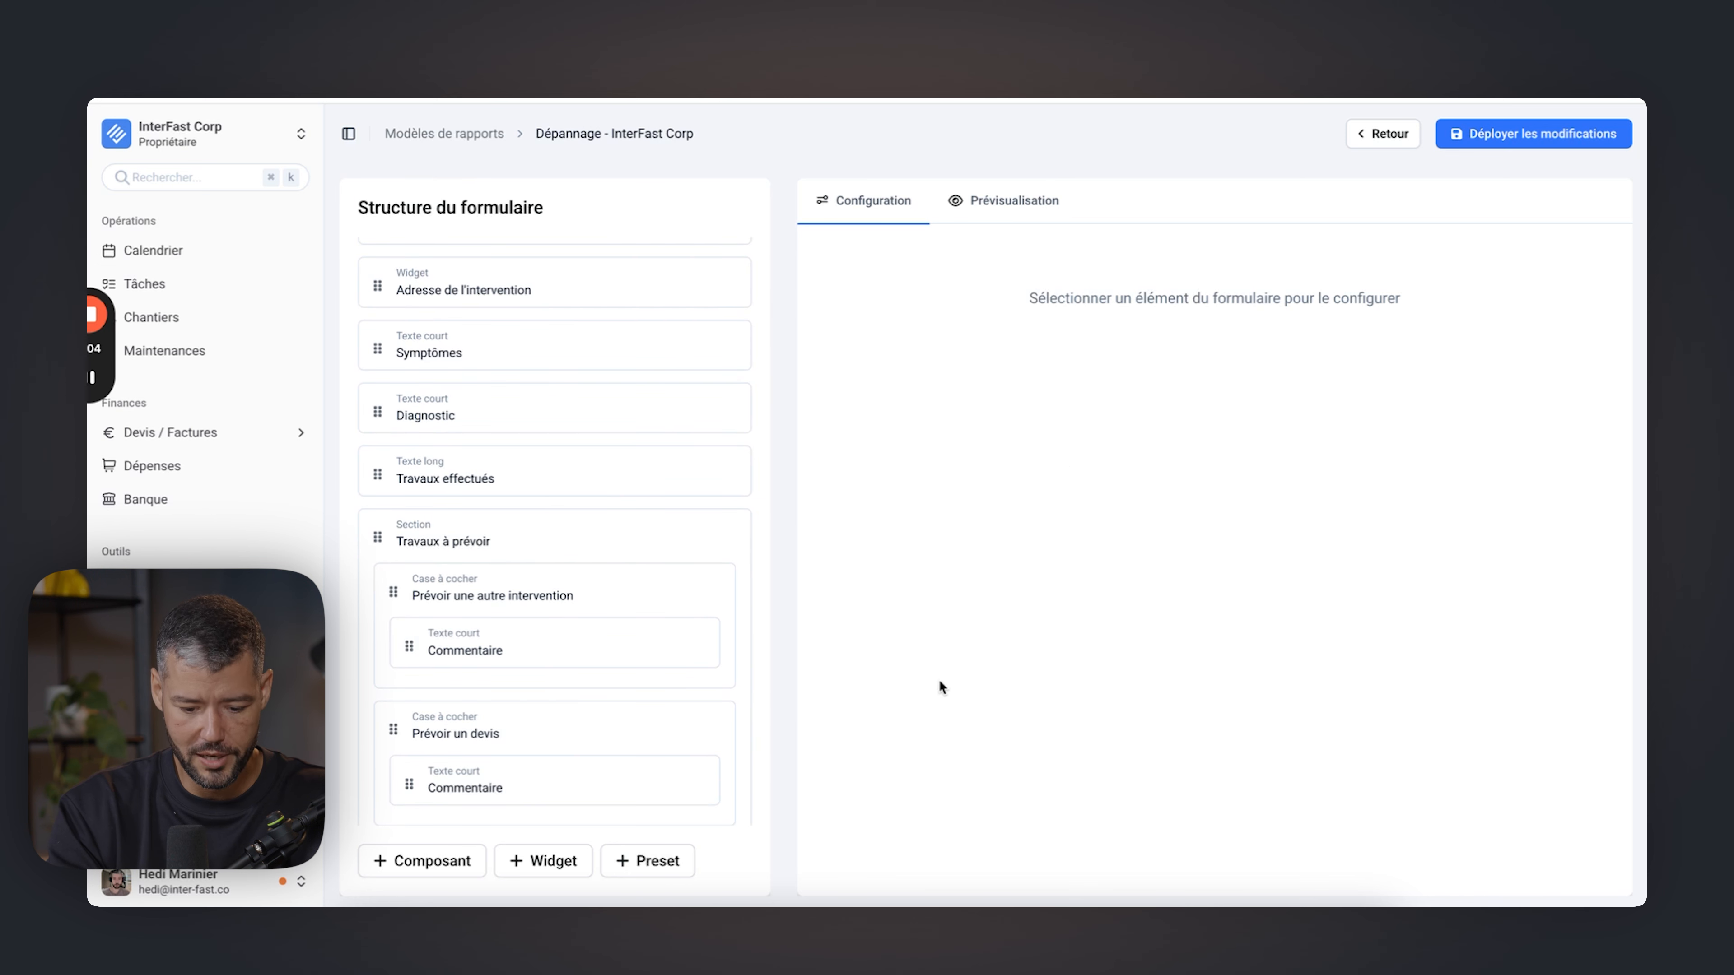
pyautogui.scroll(-8, 615, 672)
pyautogui.scroll(8, 612, 671)
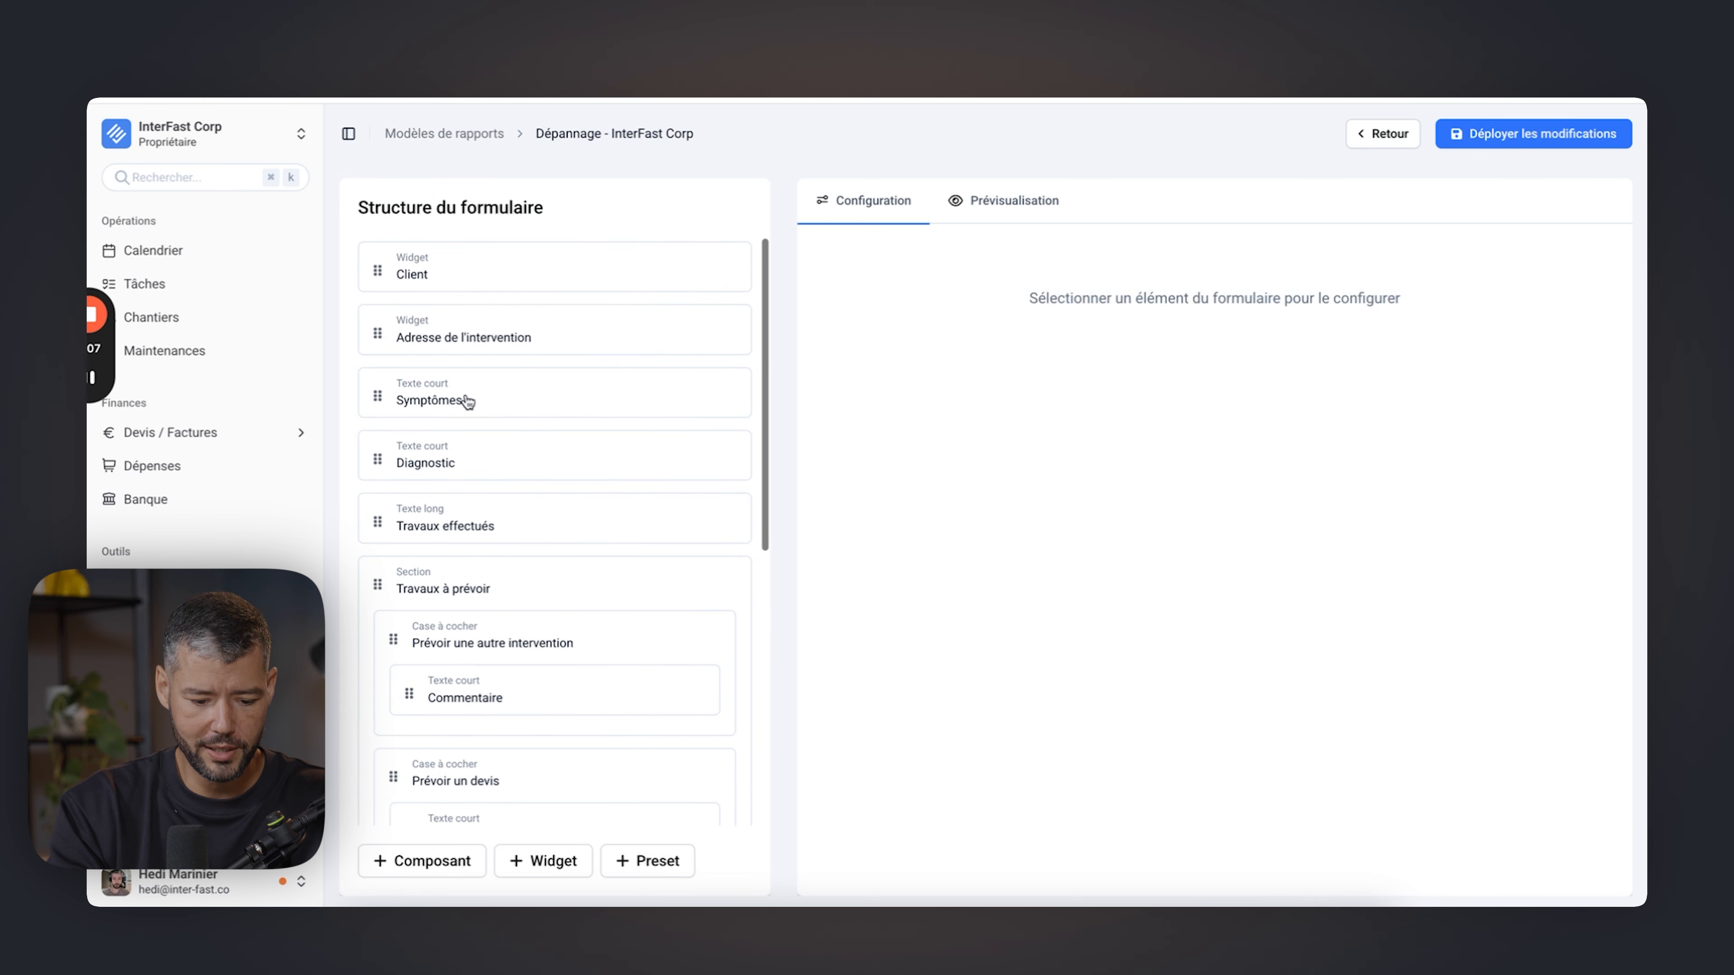
pyautogui.click(585, 274)
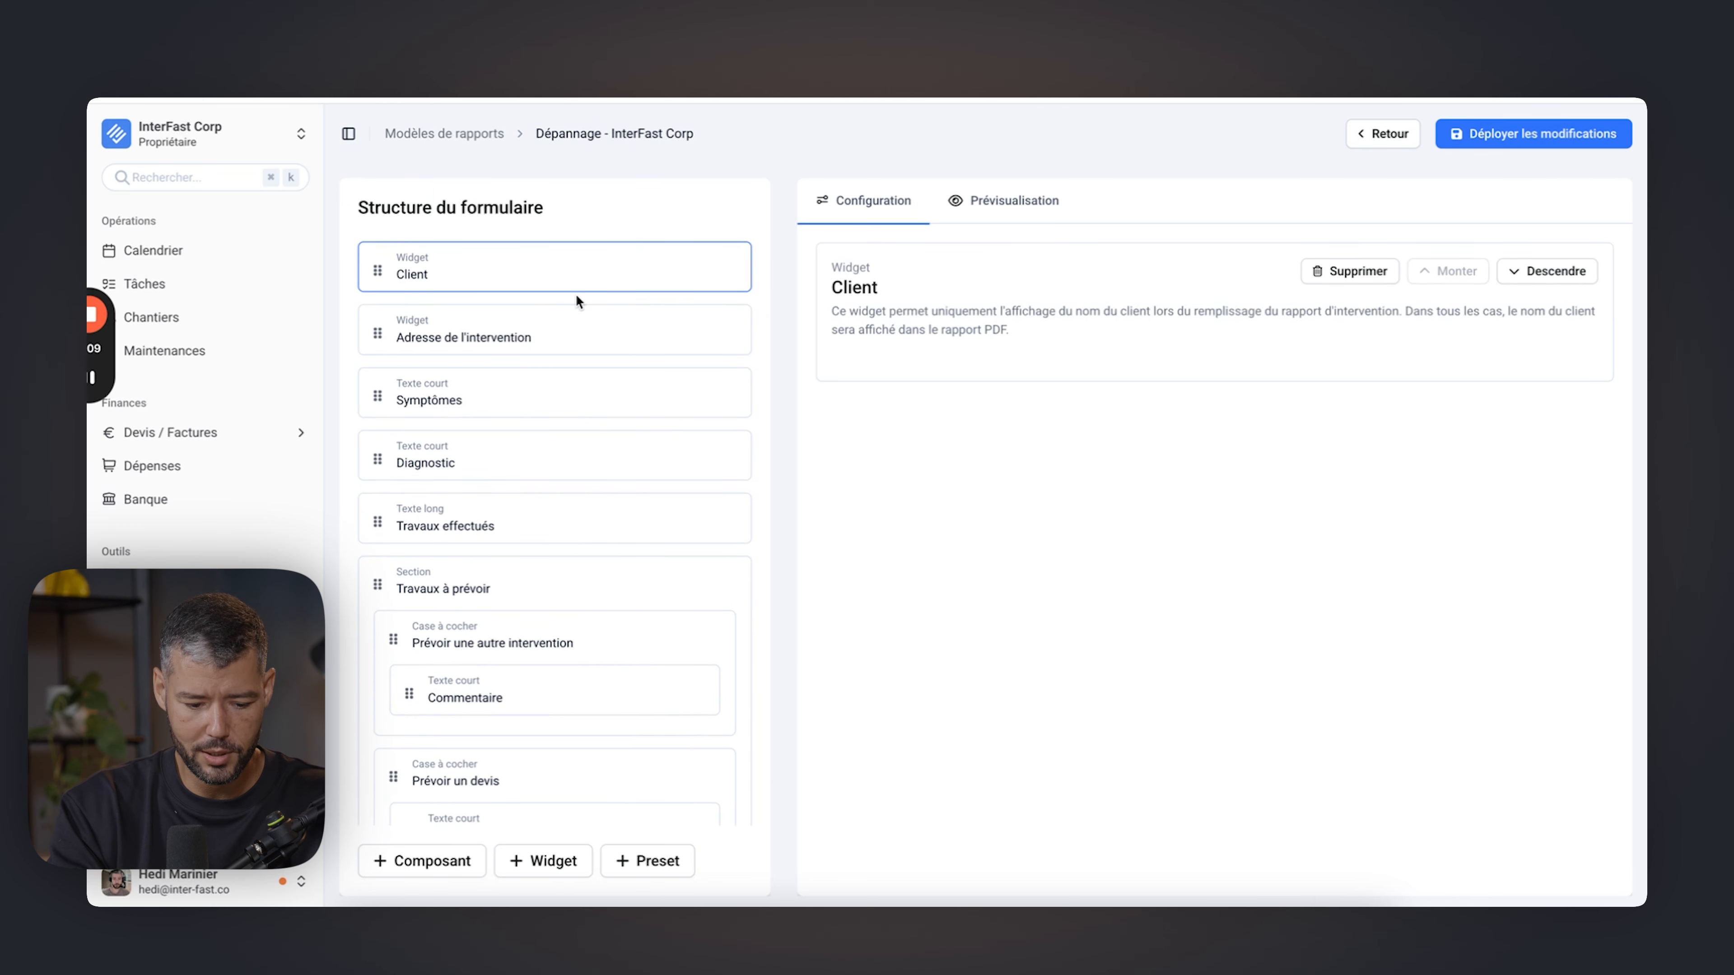
pyautogui.click(497, 452)
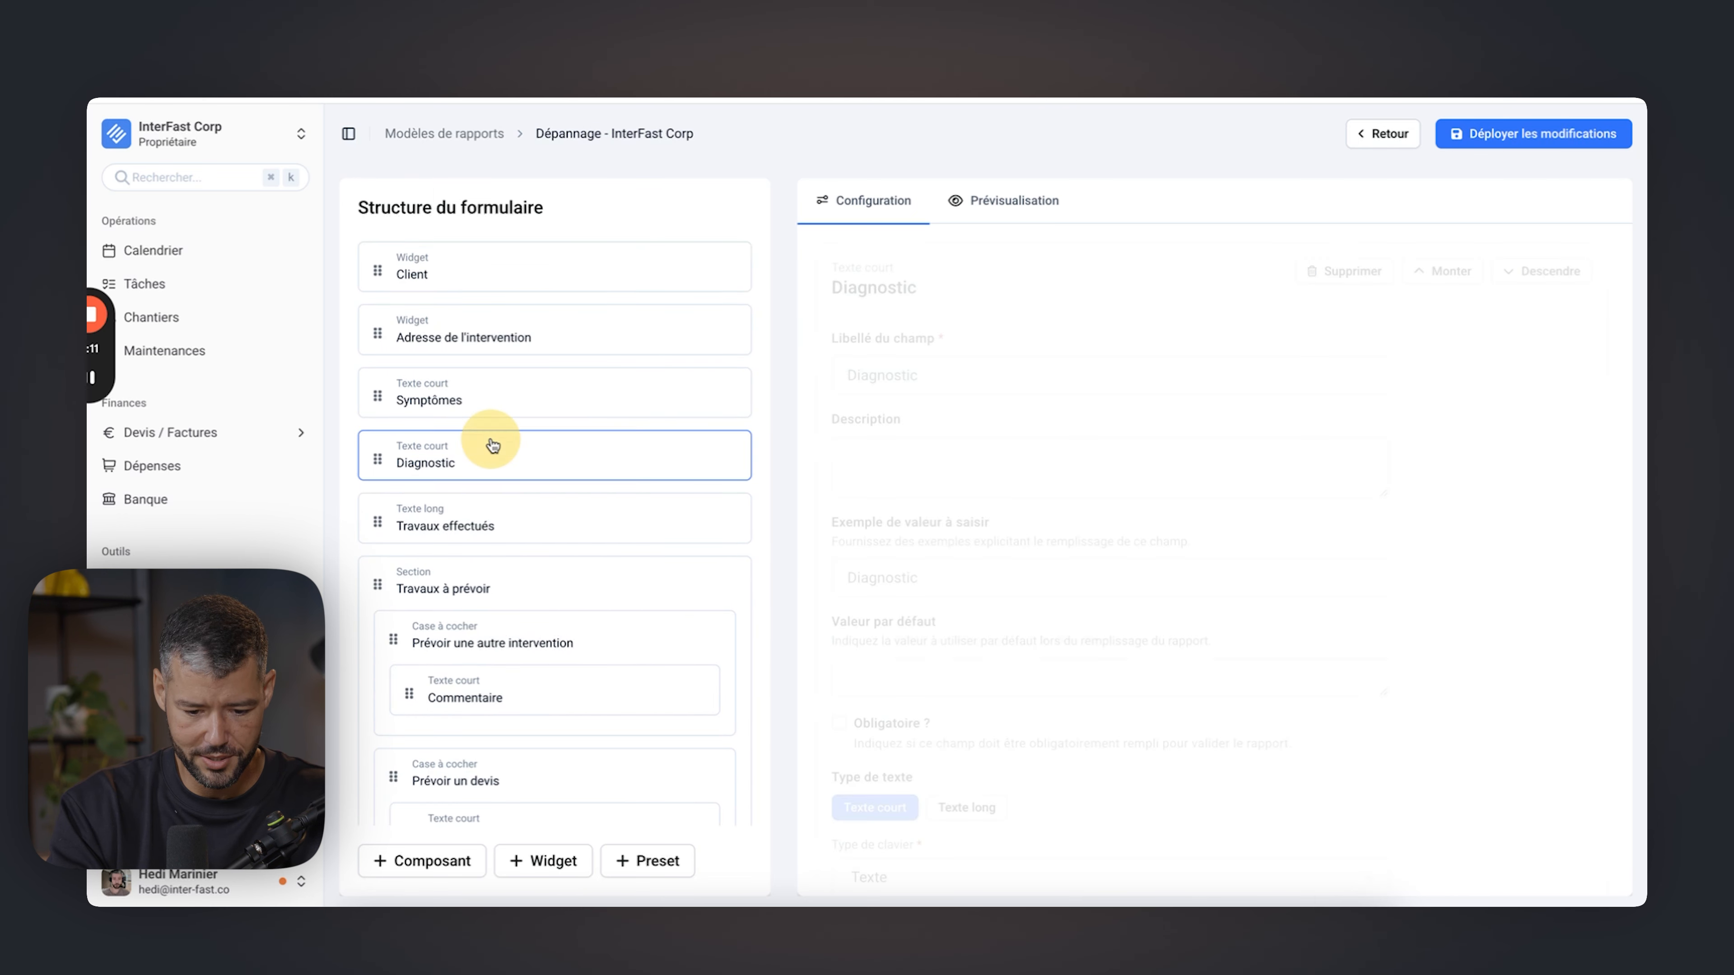
# Preview the generated repair report and look through its sections, from the header to the photos.
pyautogui.click(1035, 216)
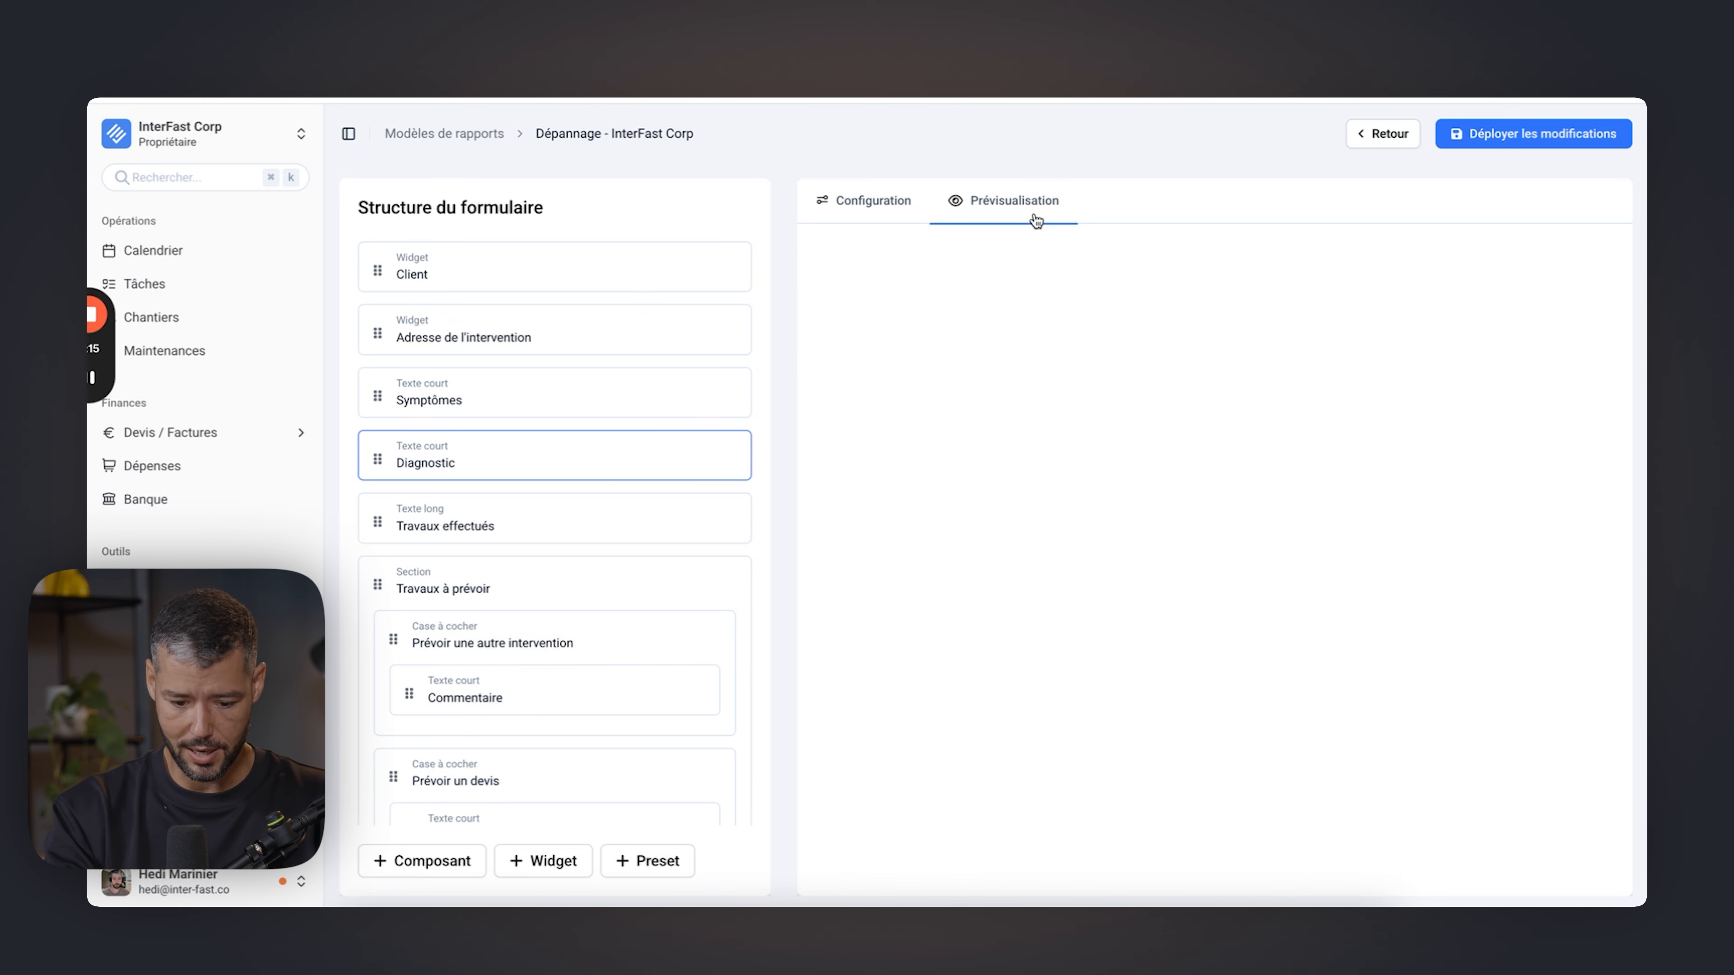
pyautogui.scroll(-15, 1079, 598)
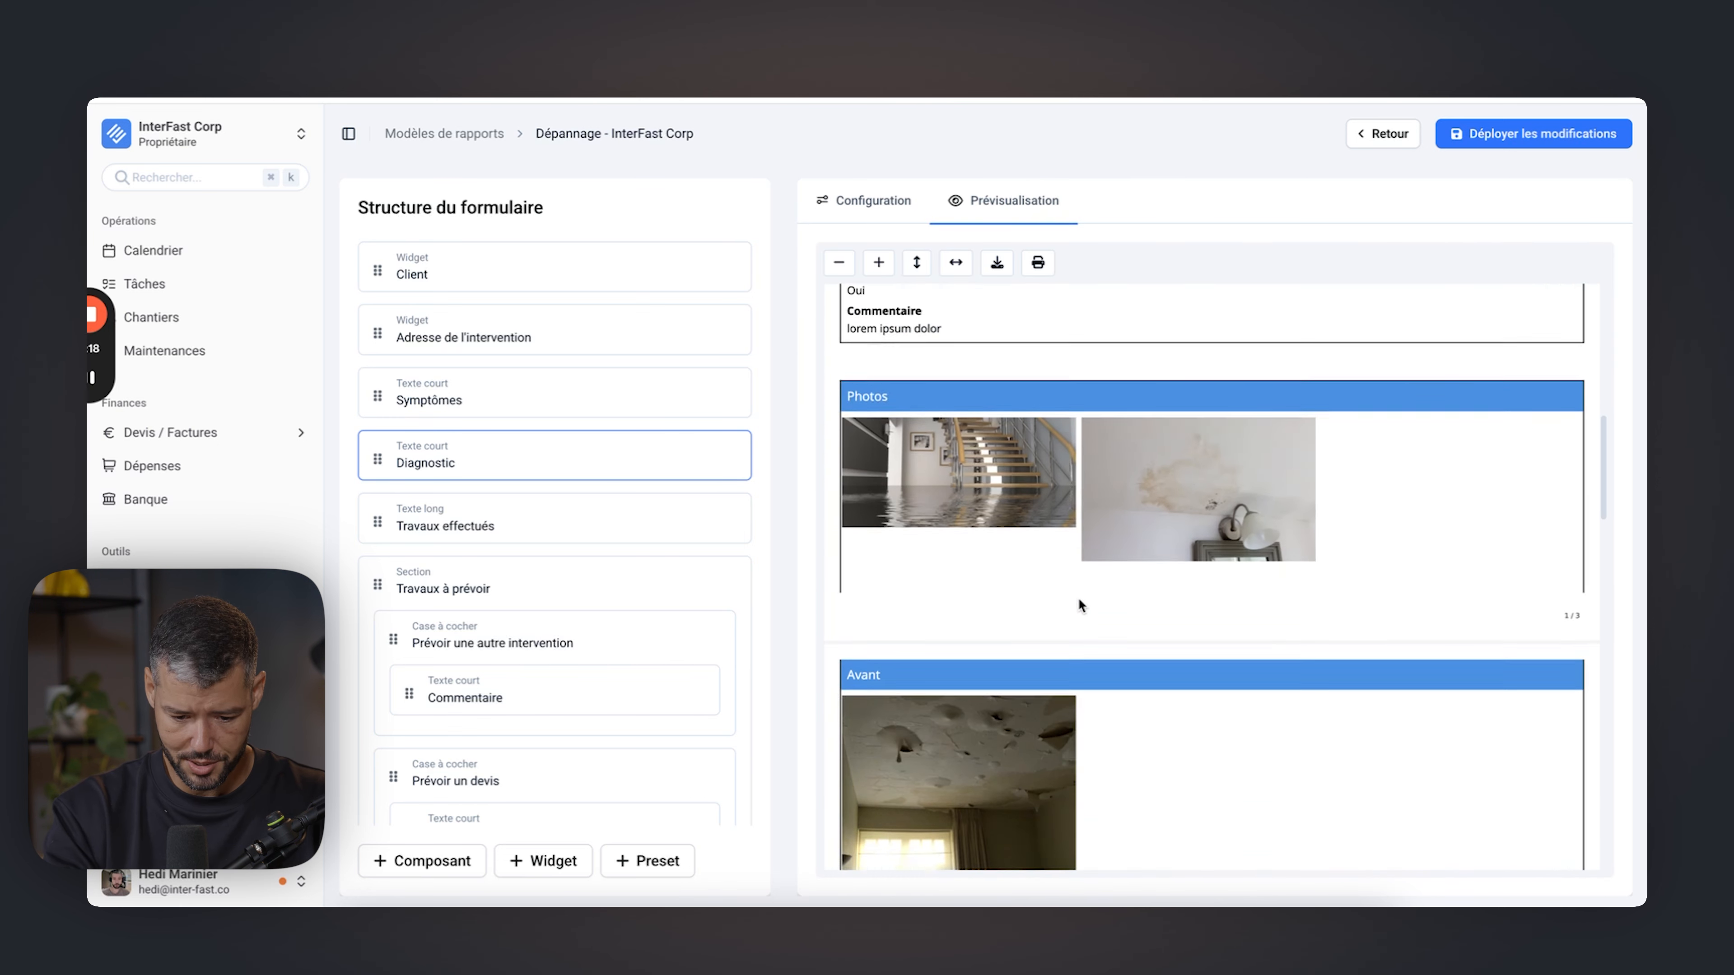
pyautogui.scroll(15, 1079, 598)
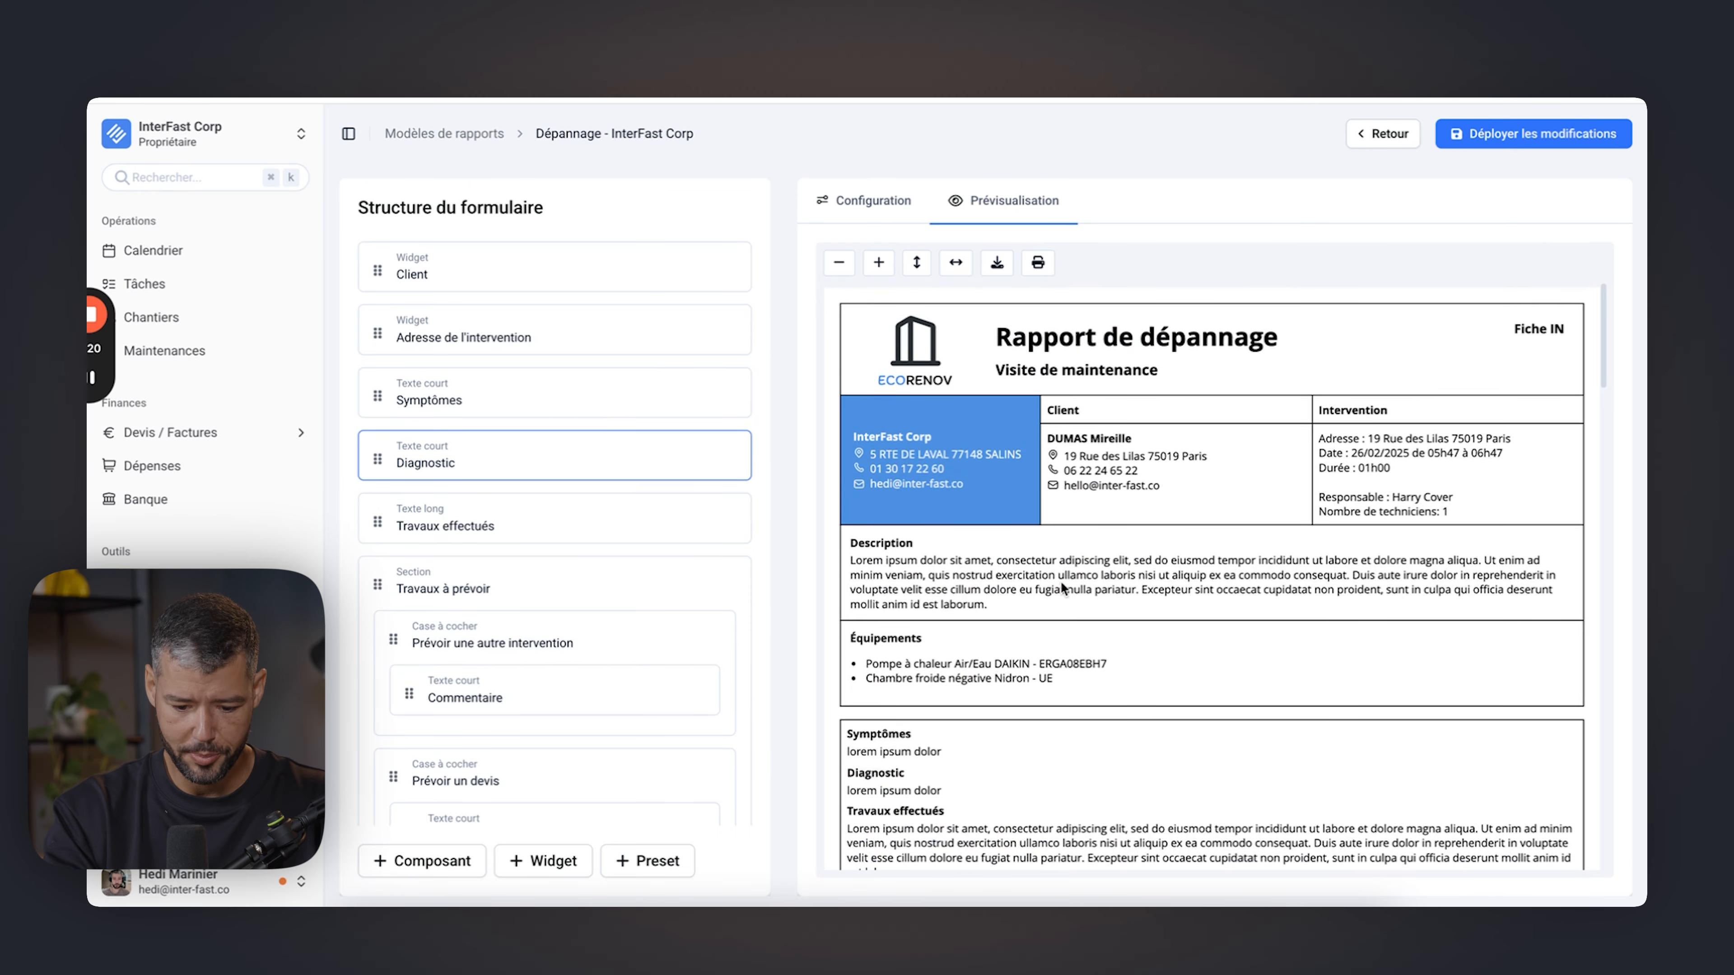
pyautogui.scroll(-5, 1061, 580)
pyautogui.scroll(1, 1061, 580)
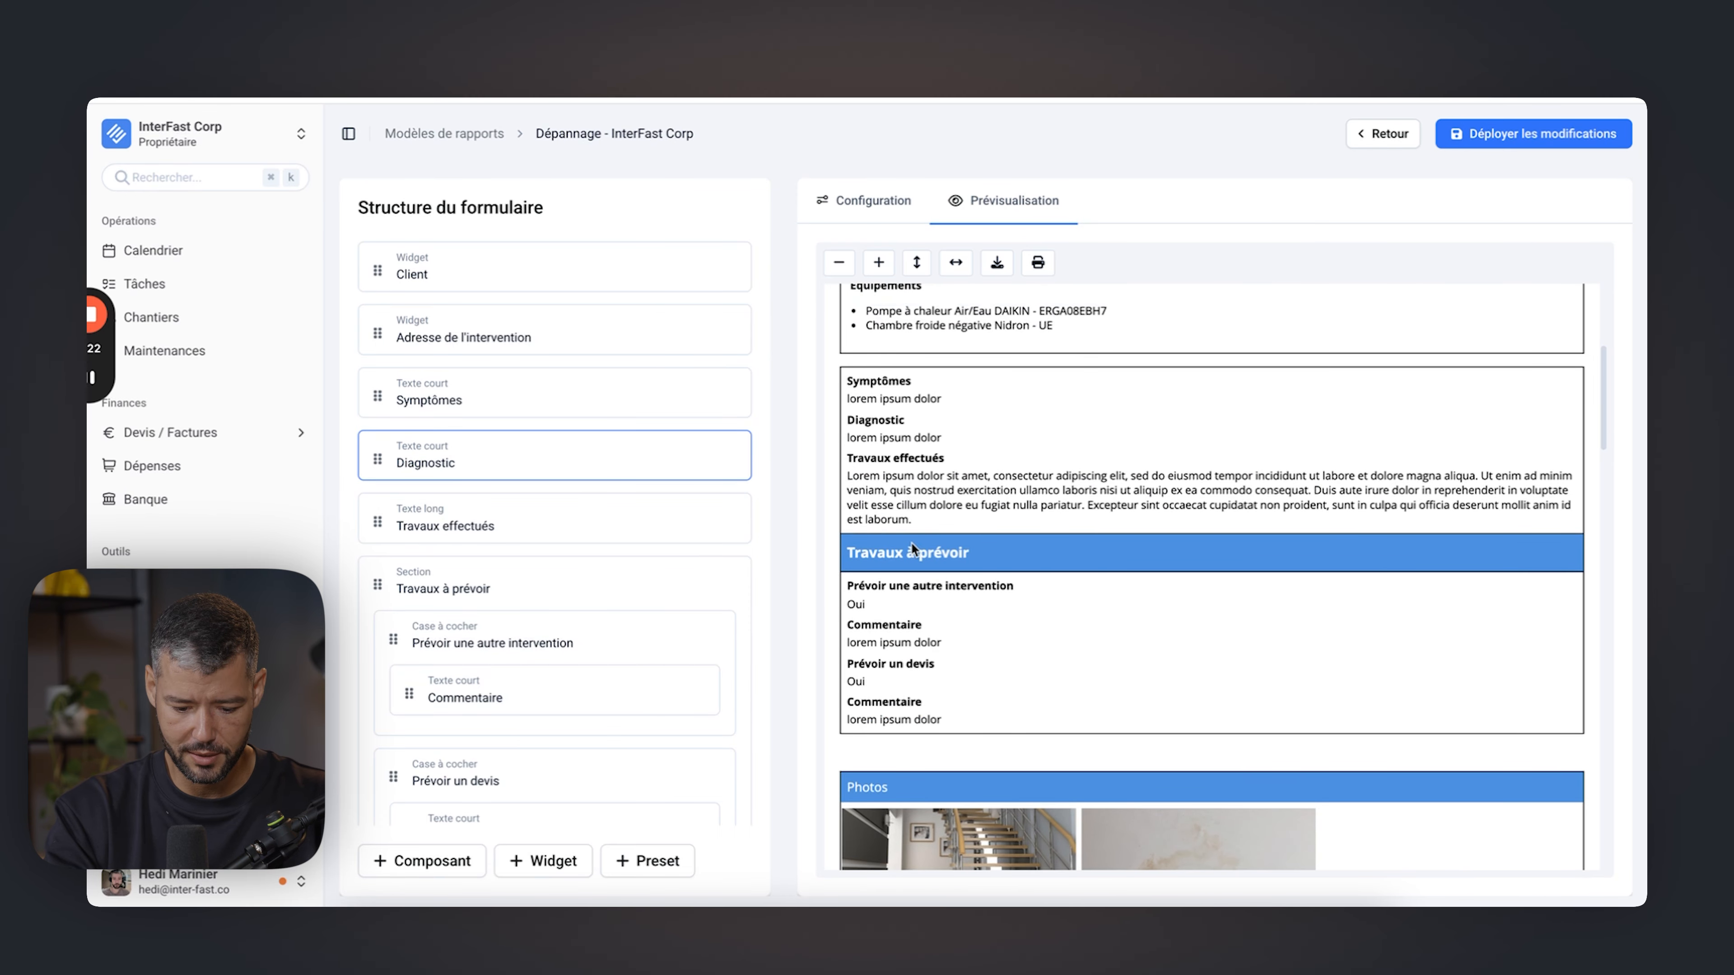
pyautogui.scroll(-5, 912, 548)
pyautogui.scroll(10, 912, 549)
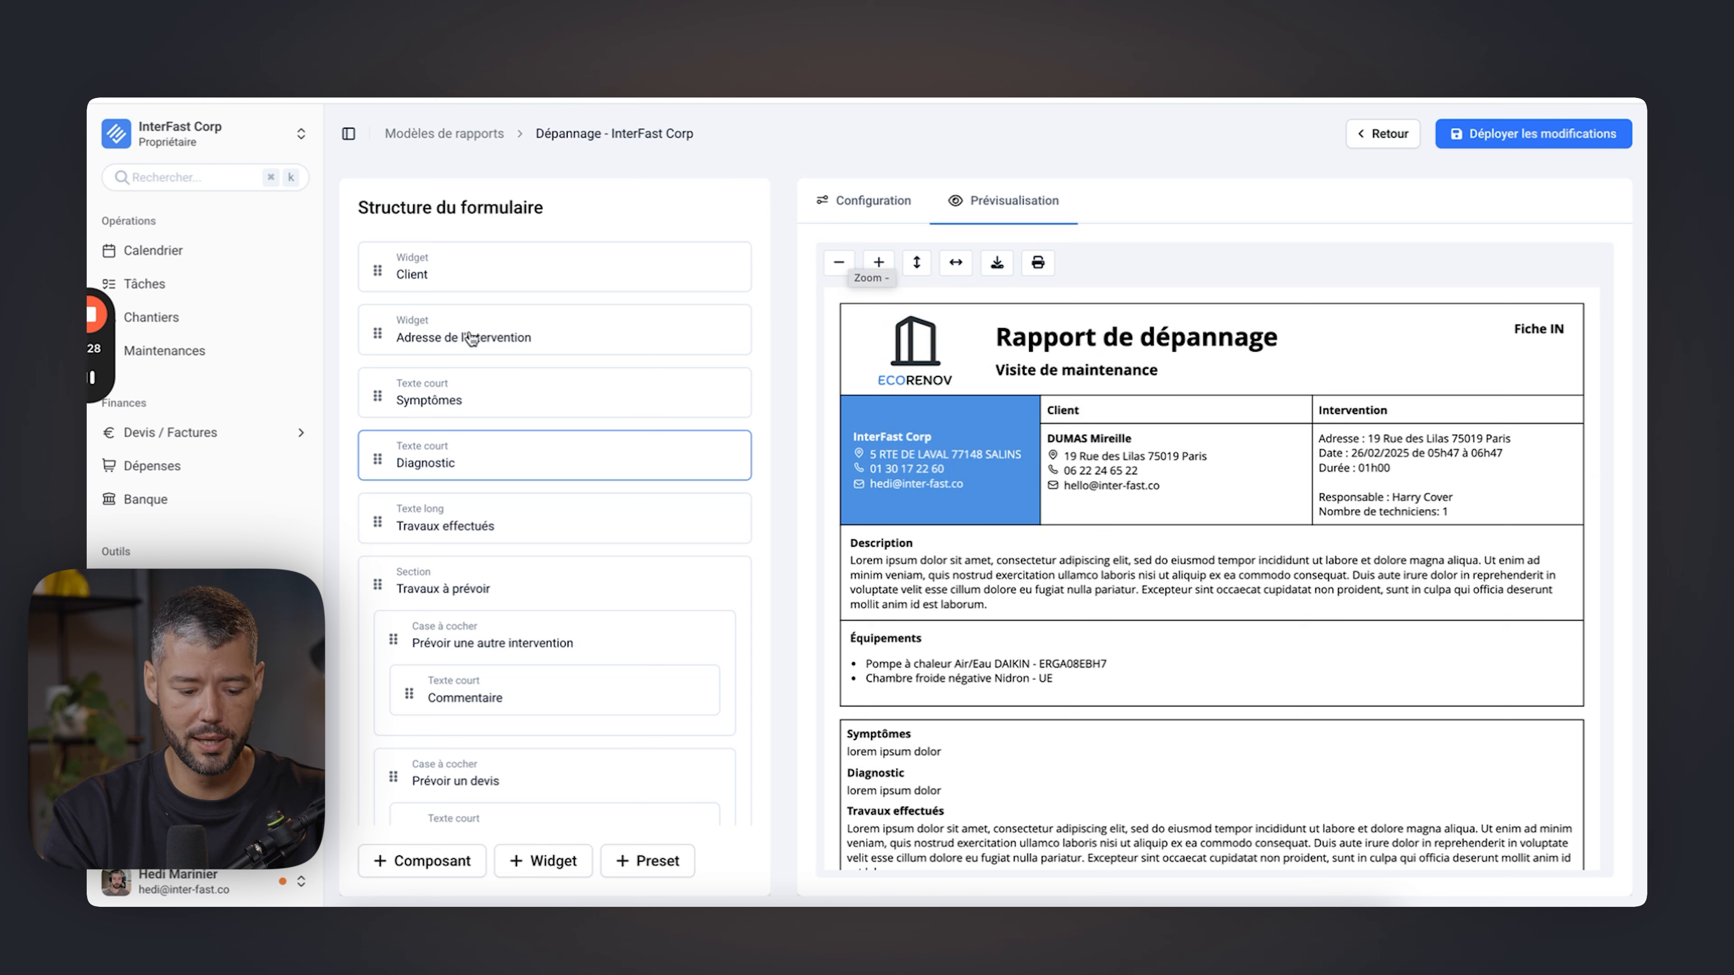
# Delete the Symptômes short-text field from the form structure.
pyautogui.click(473, 402)
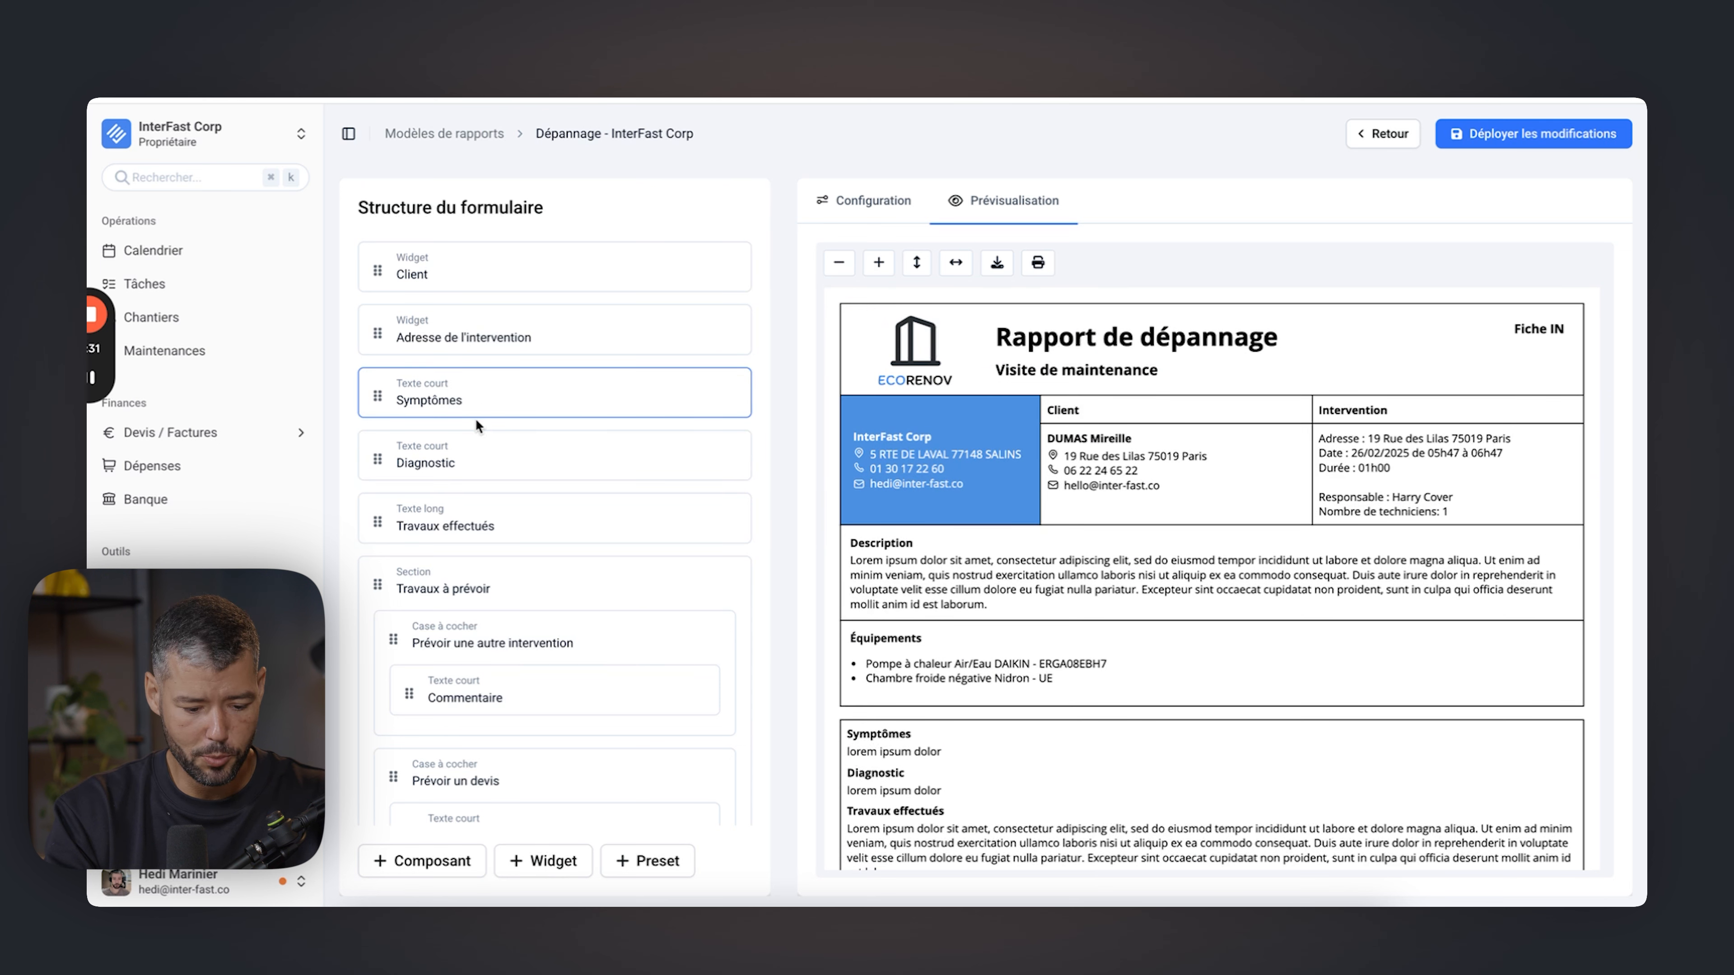
pyautogui.click(460, 455)
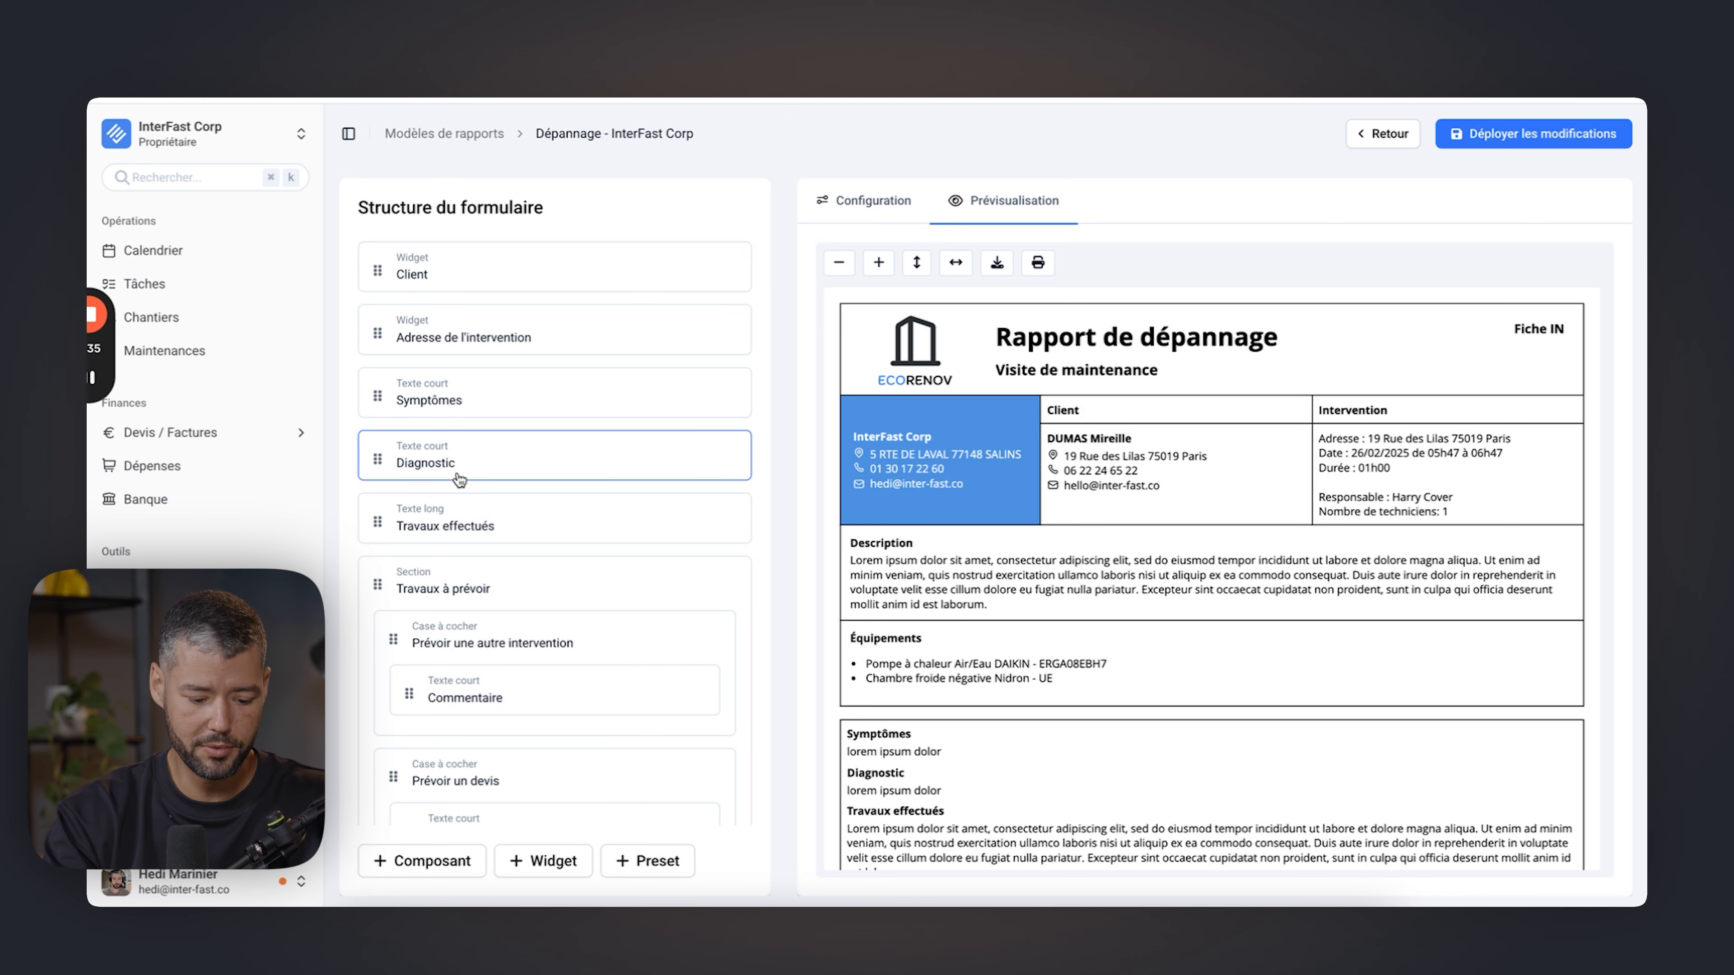
pyautogui.click(423, 409)
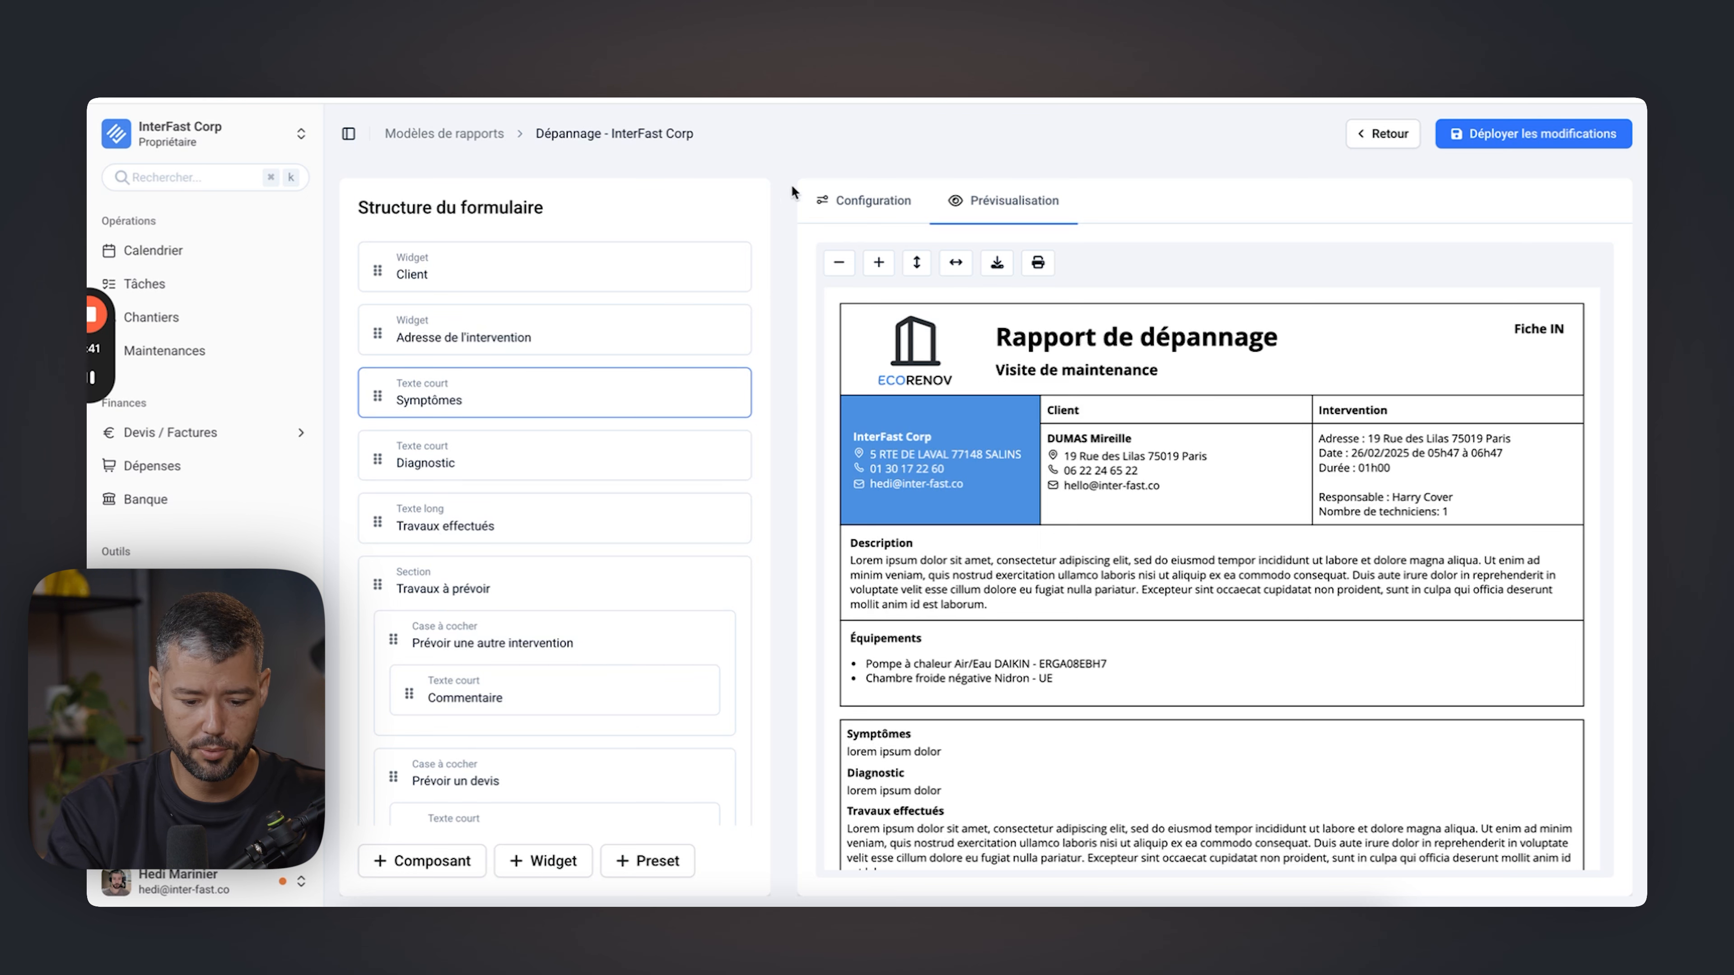
pyautogui.click(848, 202)
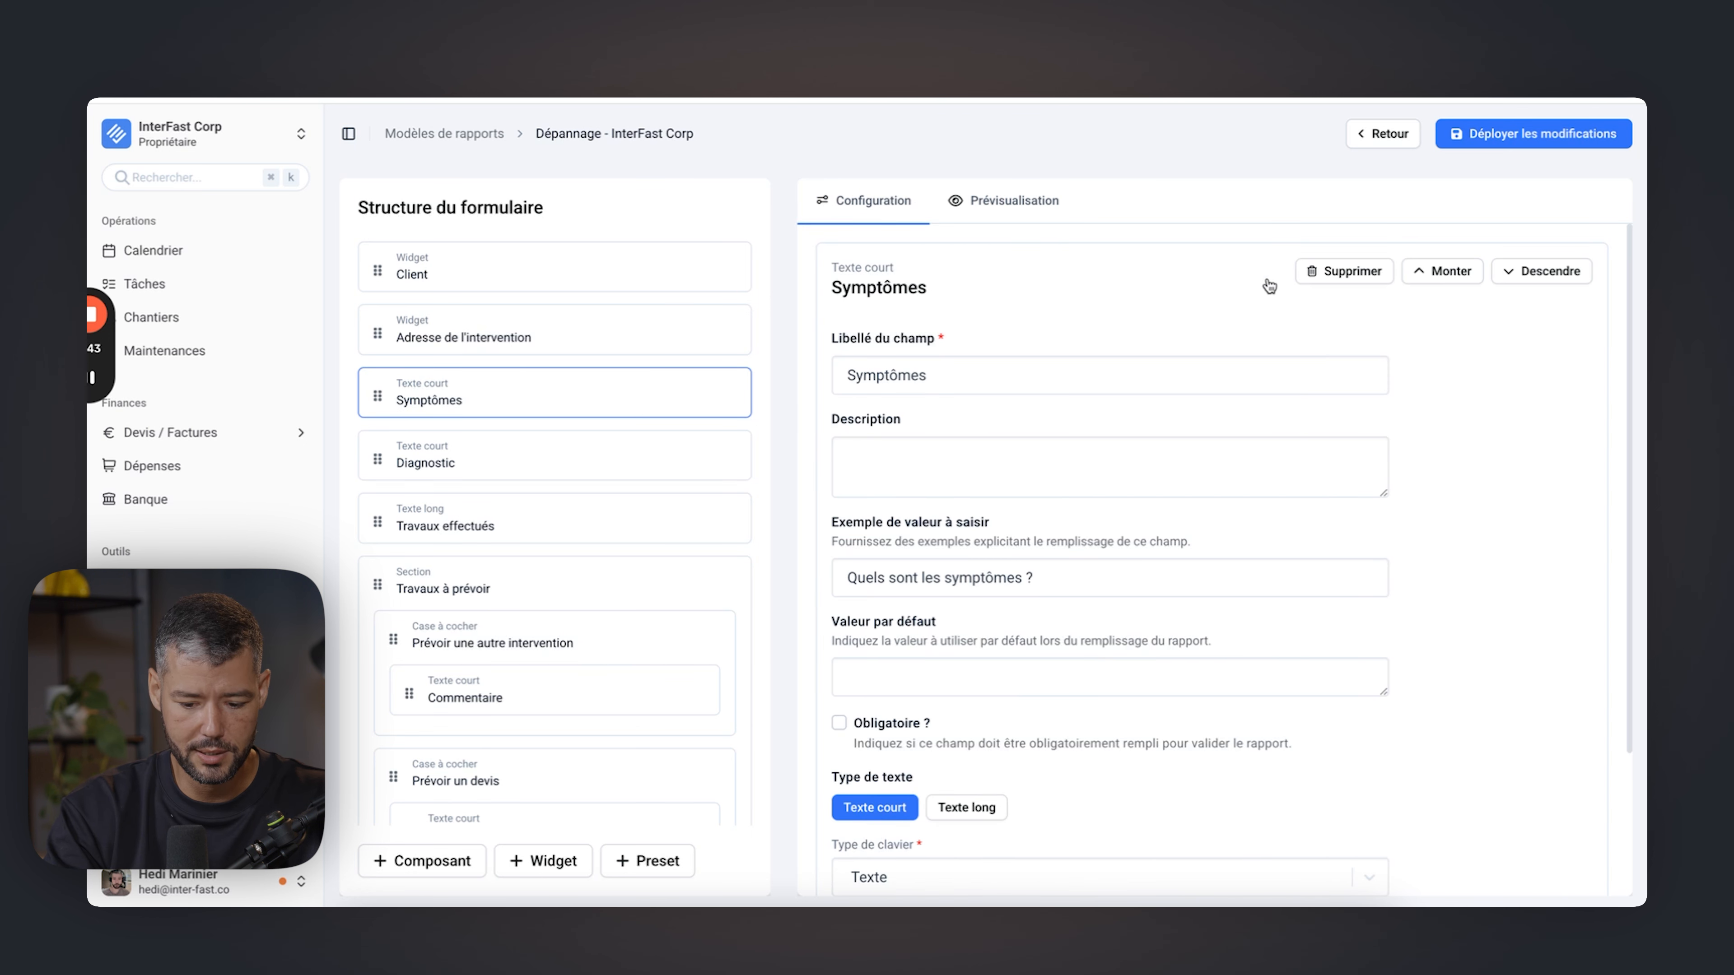
pyautogui.click(1329, 280)
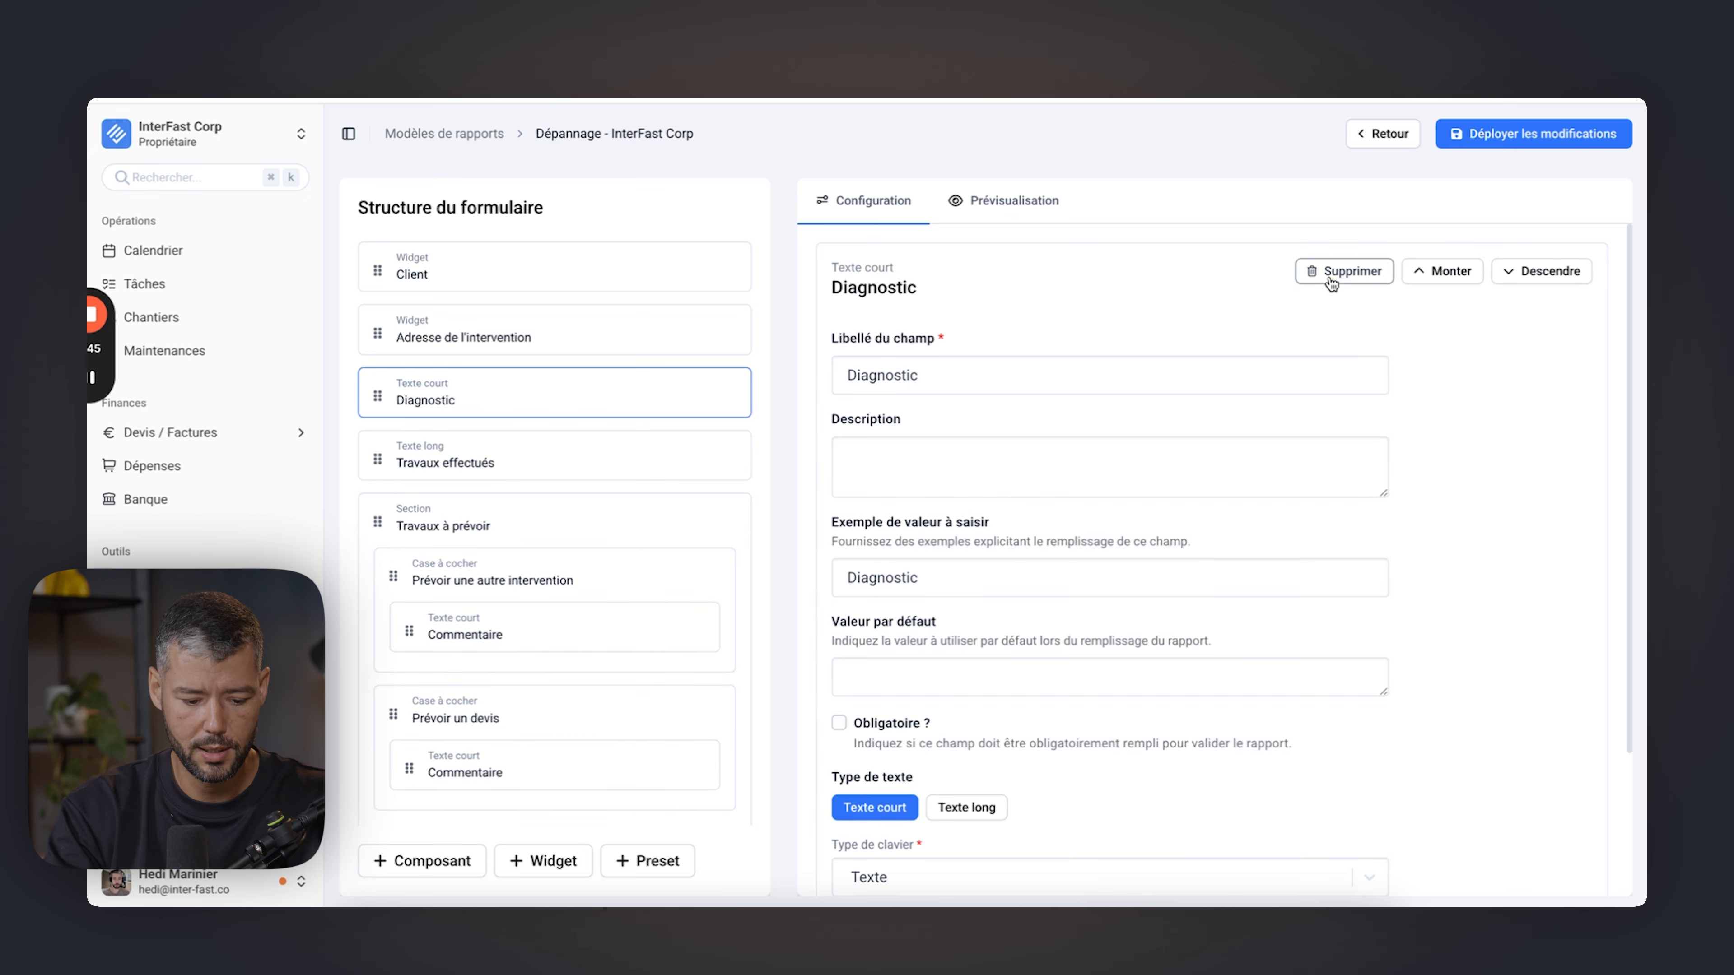
# Reorder the form fields so that Travaux effectués comes before Diagnostic.
pyautogui.click(633, 396)
pyautogui.click(636, 400)
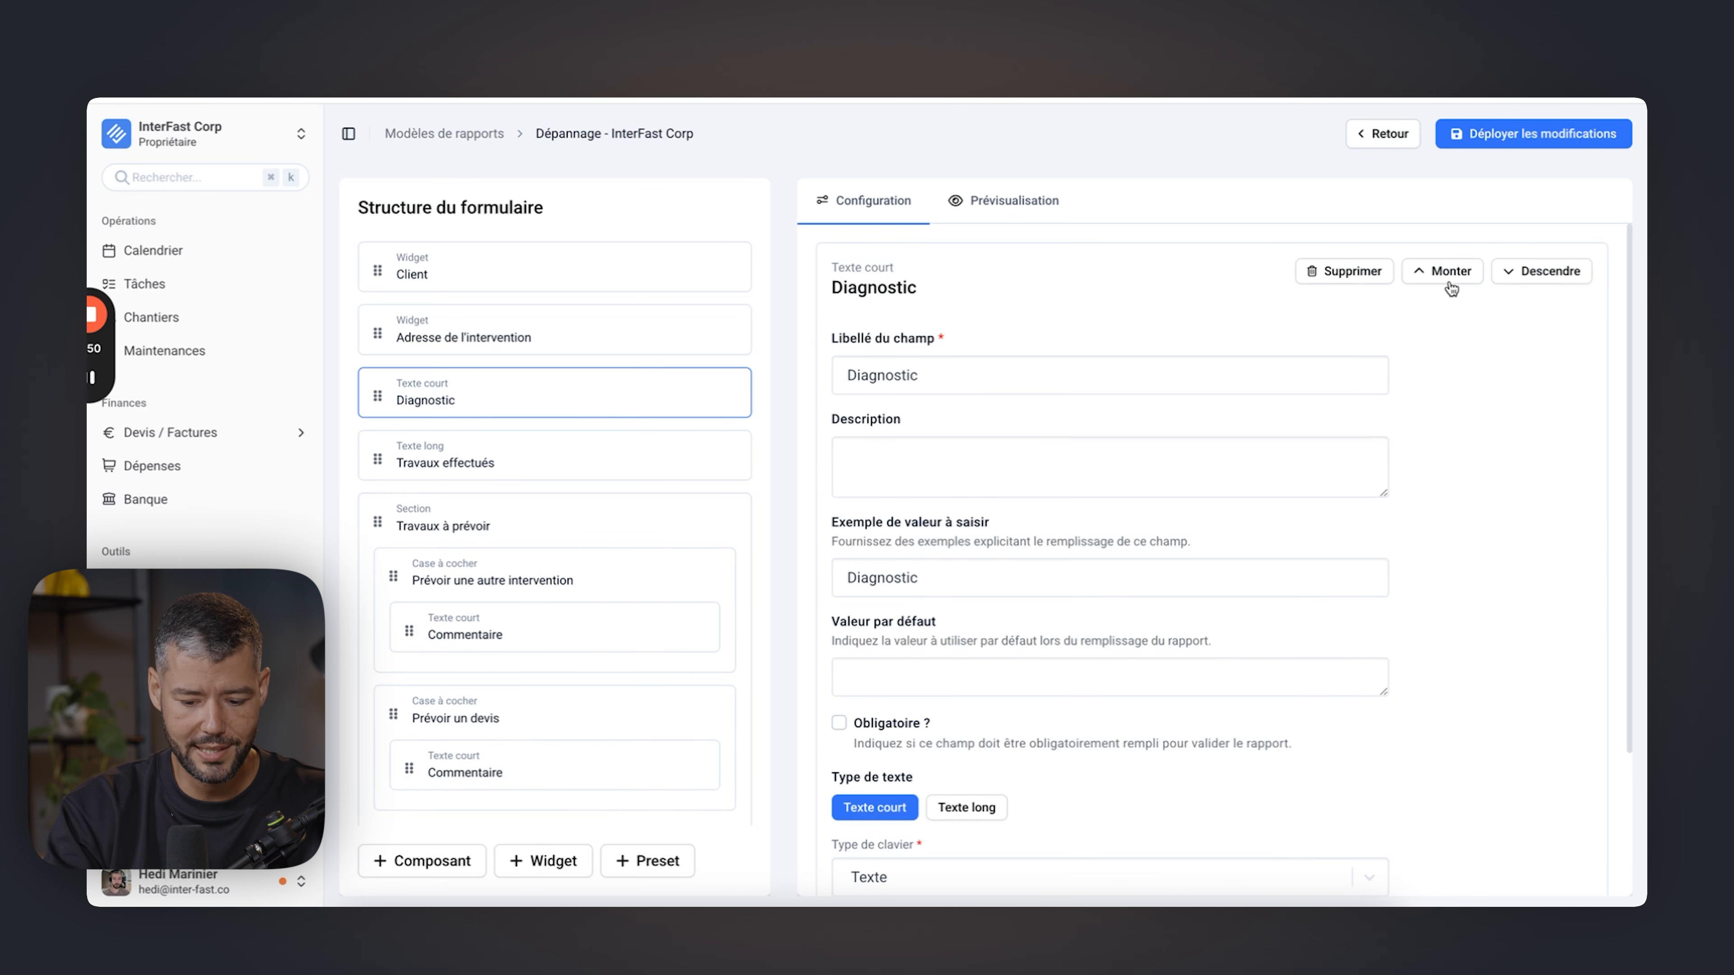
pyautogui.moveTo(568, 385); pyautogui.dragTo(551, 503)
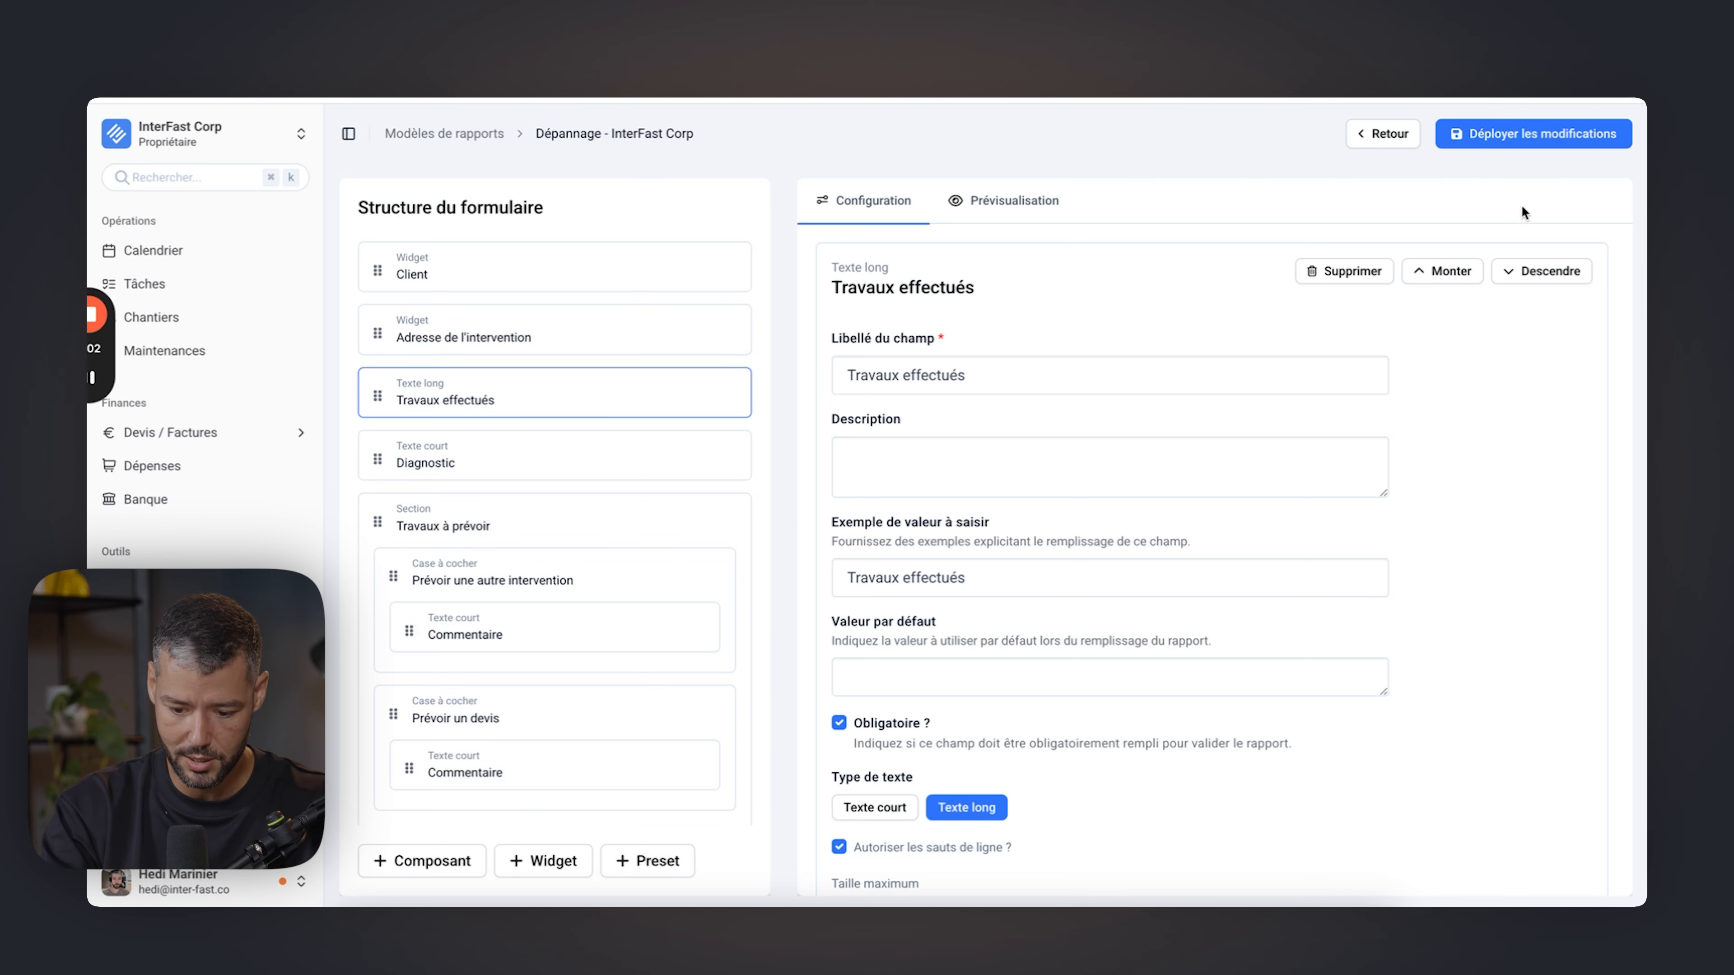
pyautogui.click(1539, 272)
pyautogui.click(1437, 273)
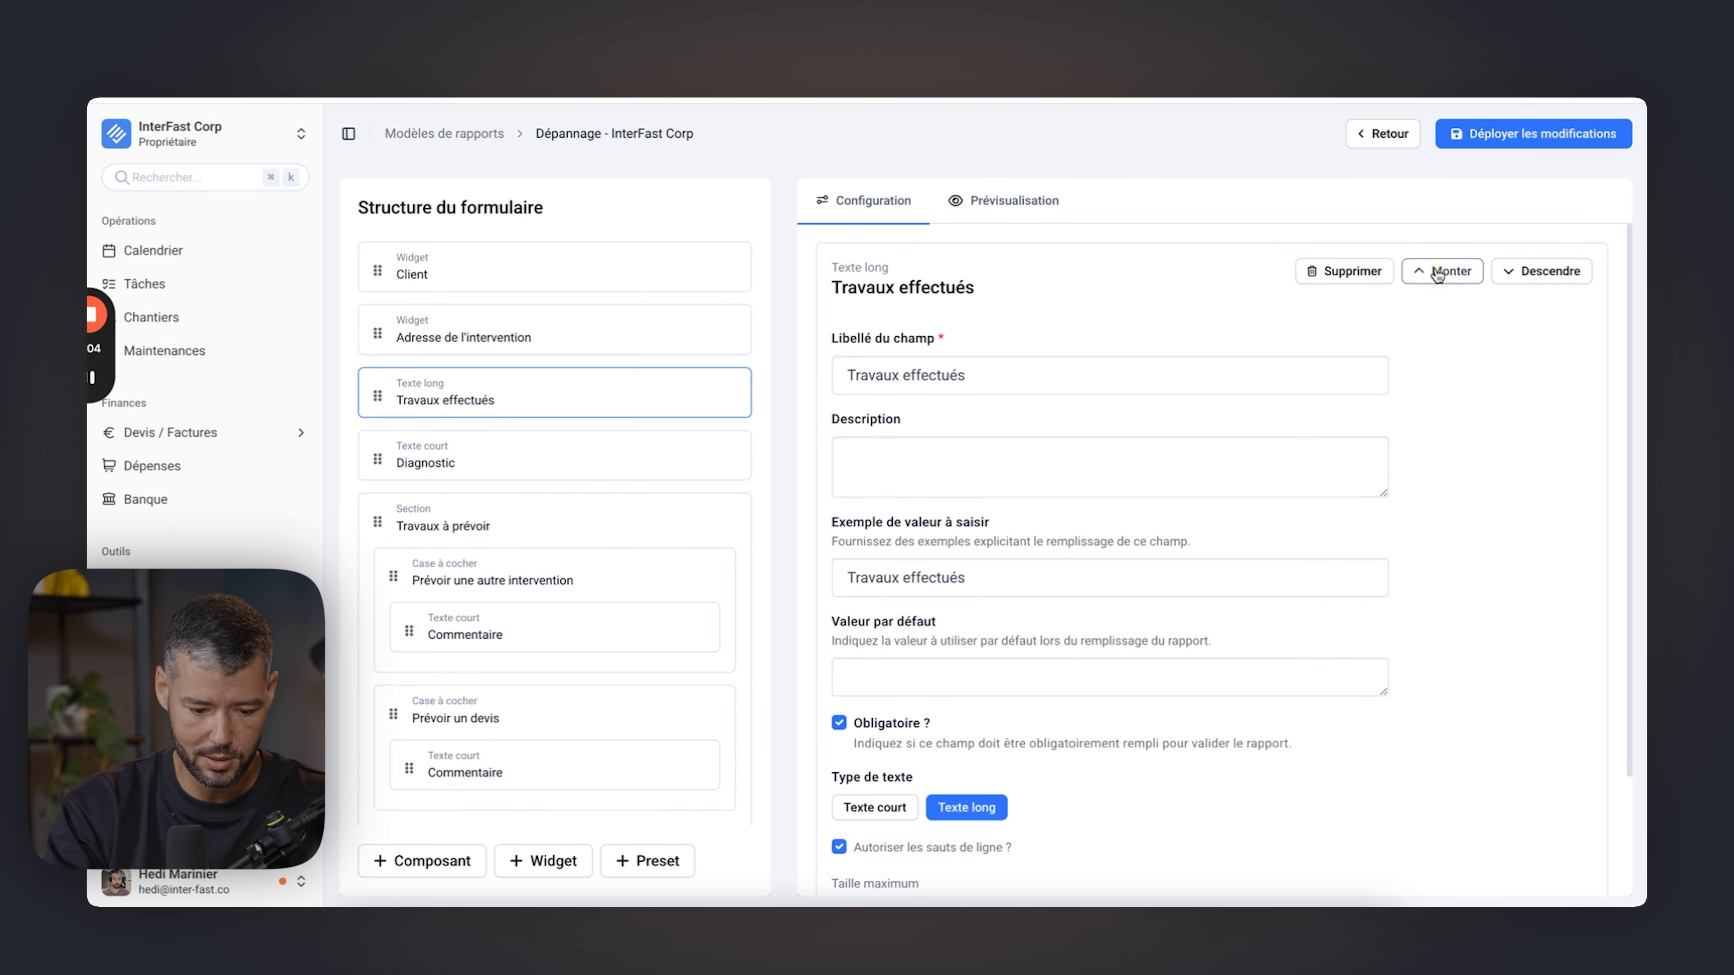
# Add a Sous-rapport component to the form and place it between Attestation de TVA 10% and Images.
pyautogui.scroll(-6, 464, 384)
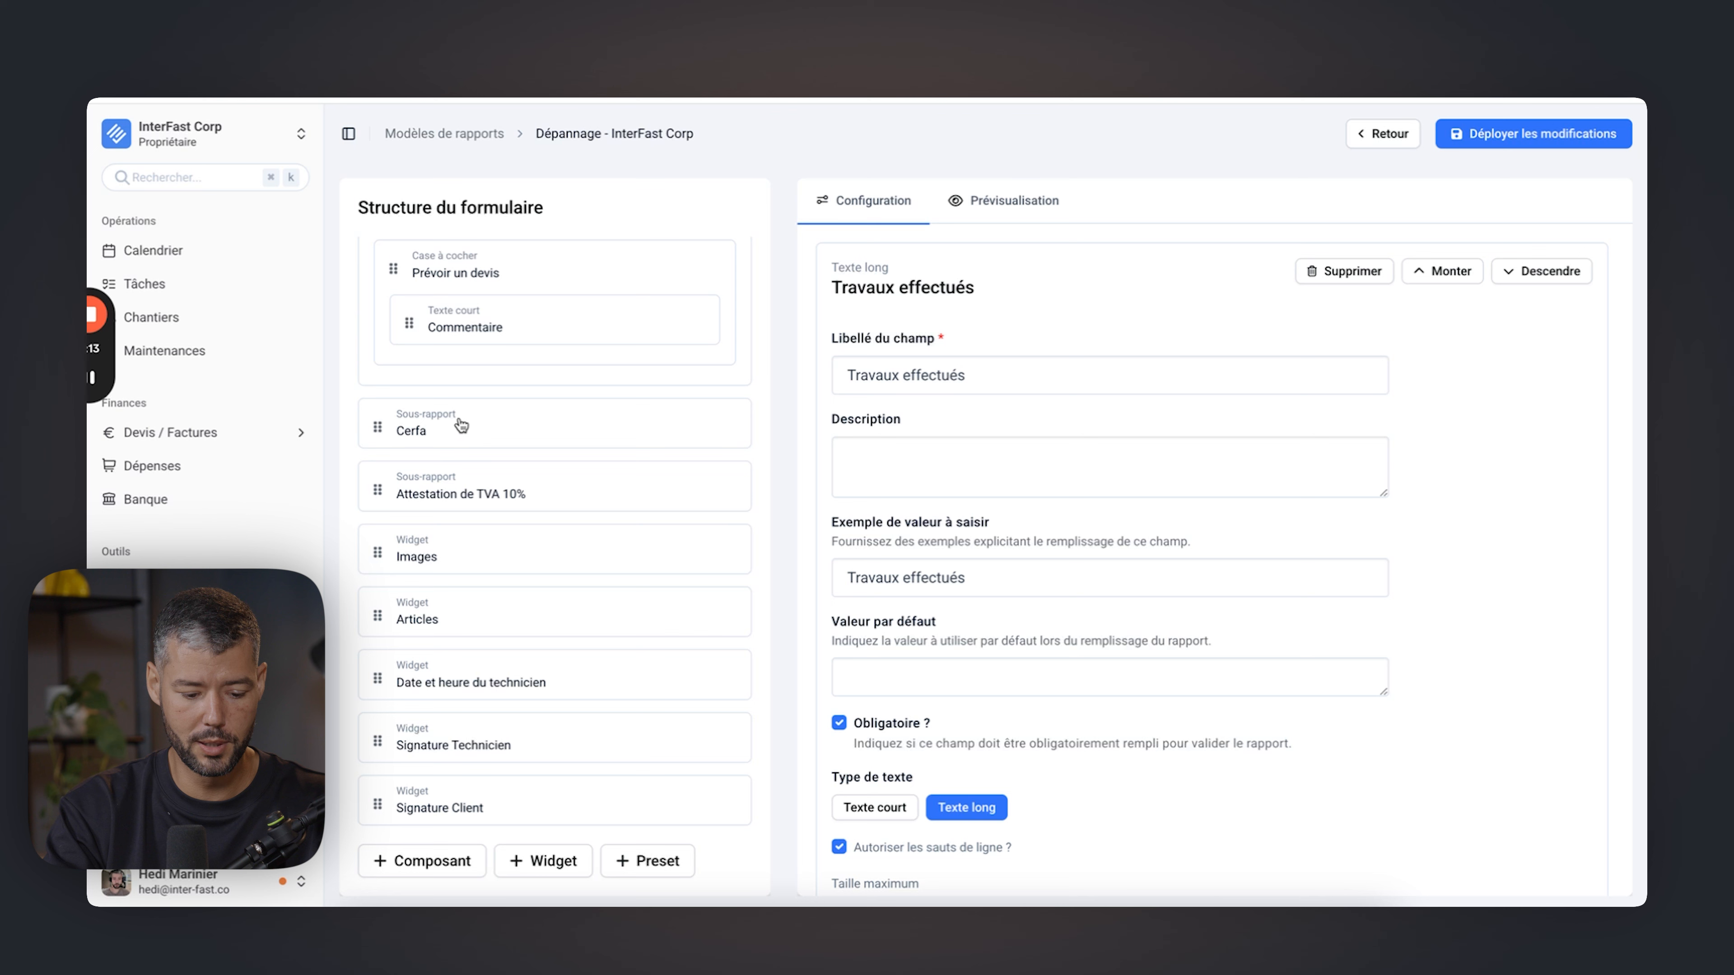
pyautogui.click(394, 424)
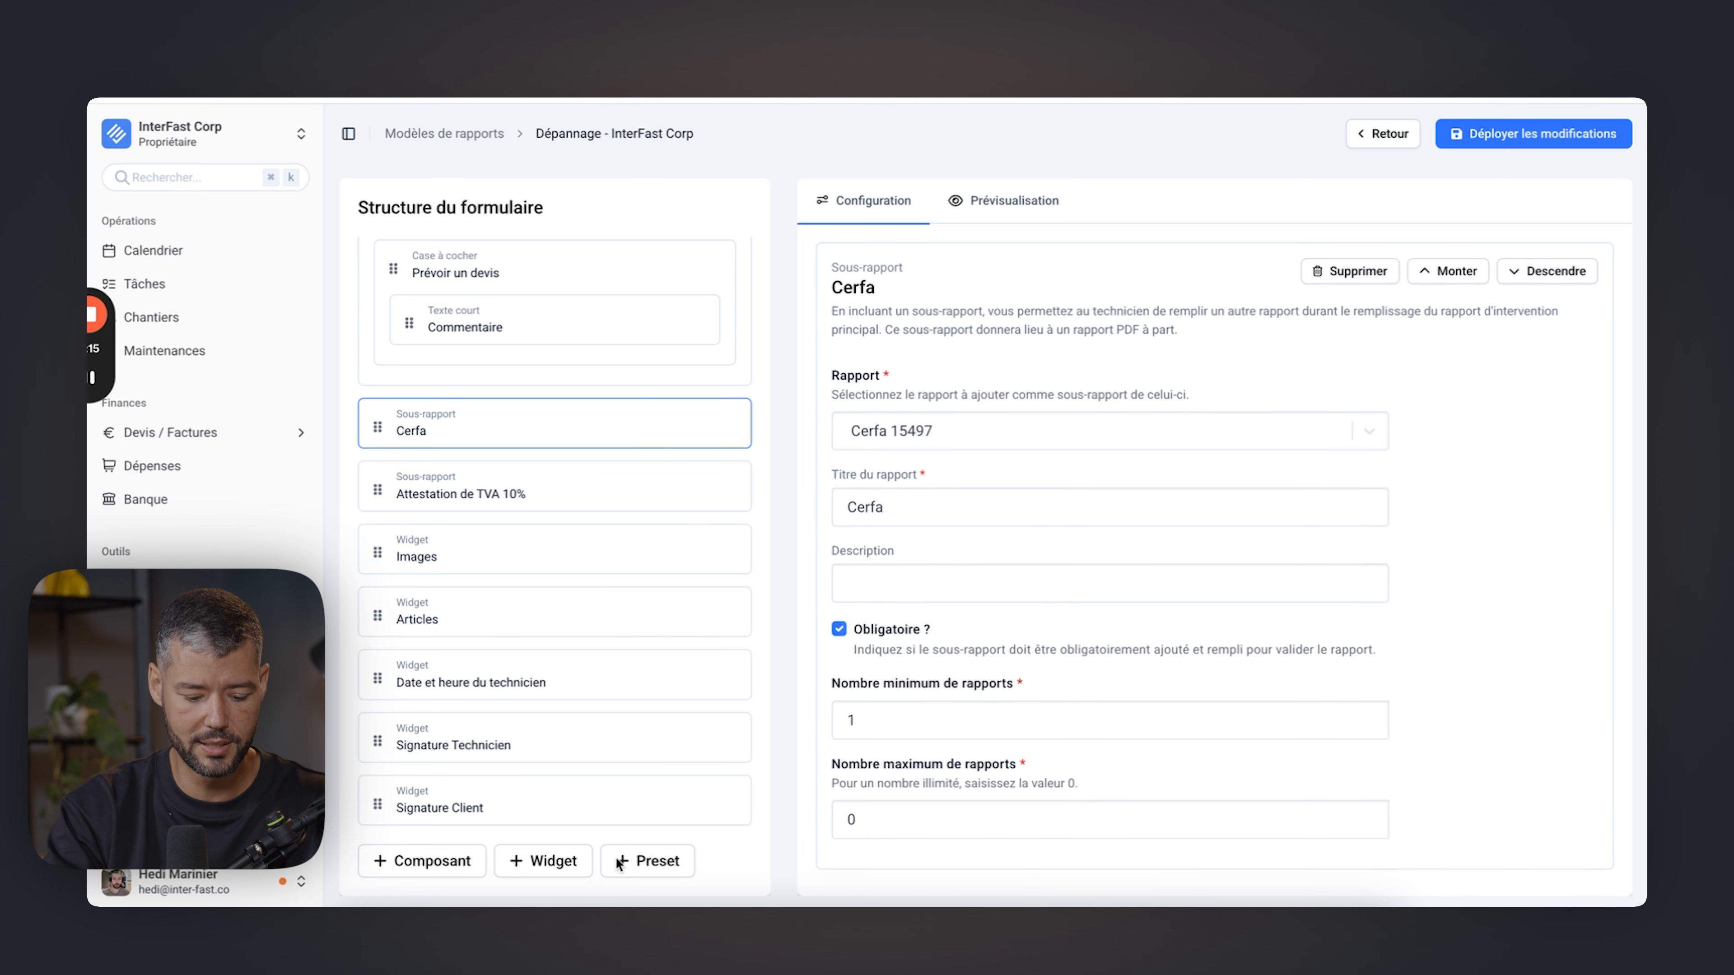
pyautogui.click(644, 883)
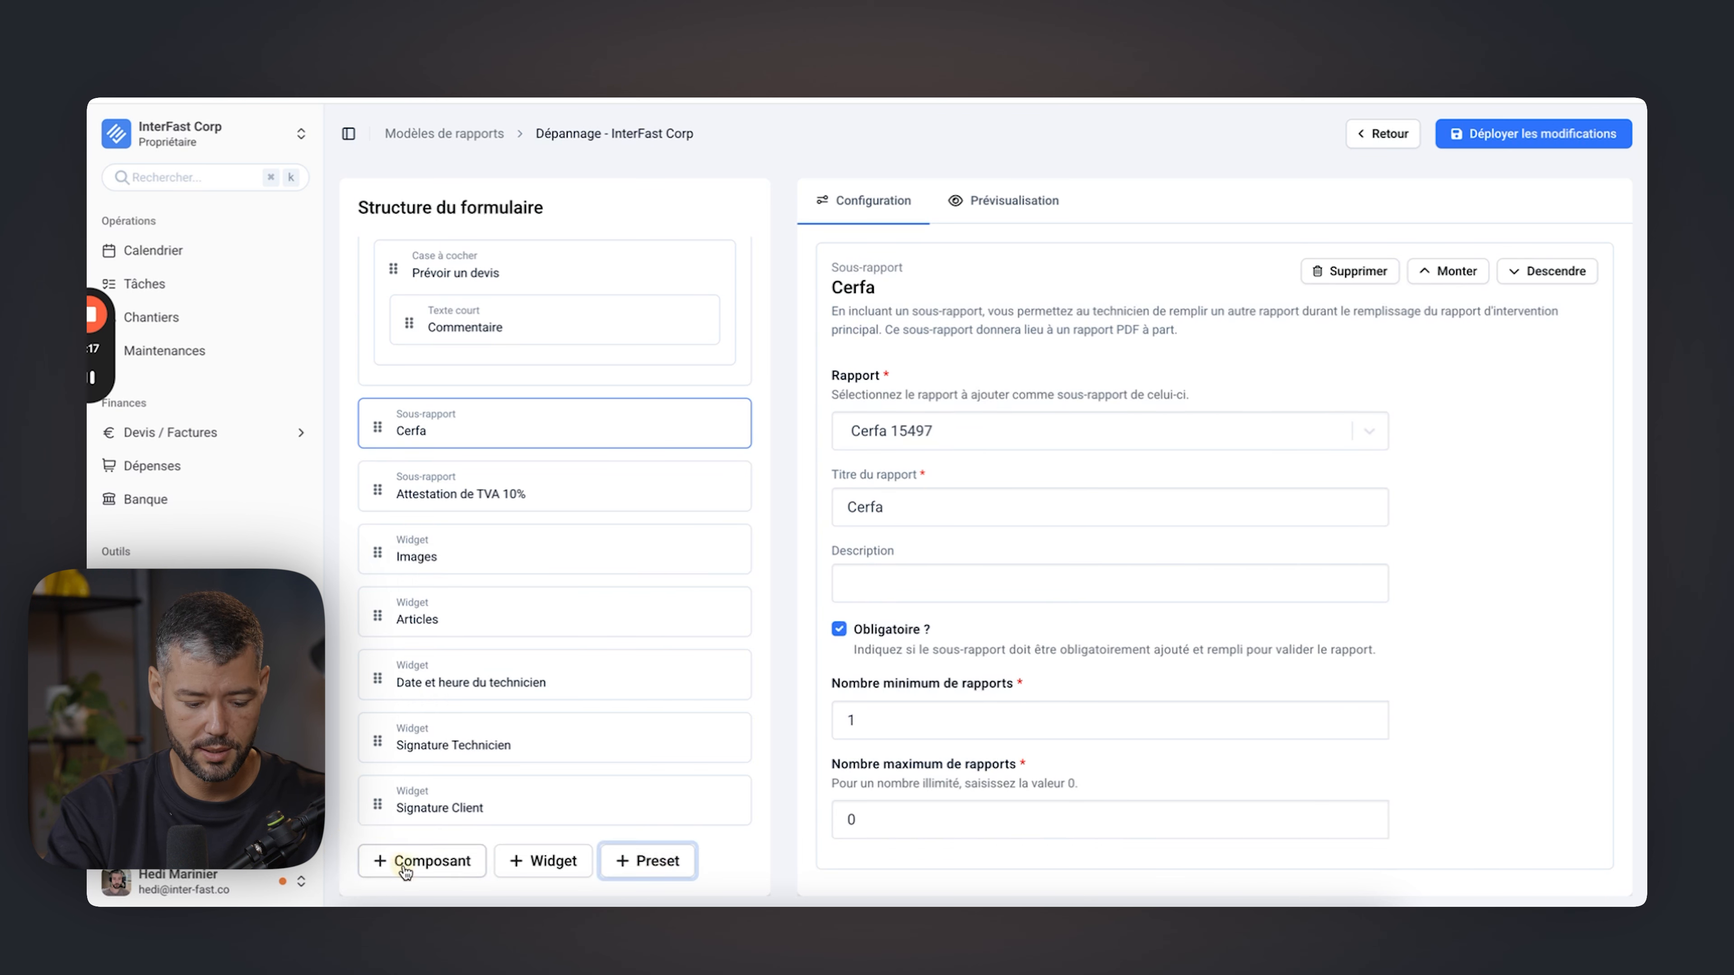
pyautogui.click(405, 862)
pyautogui.scroll(-3, 388, 793)
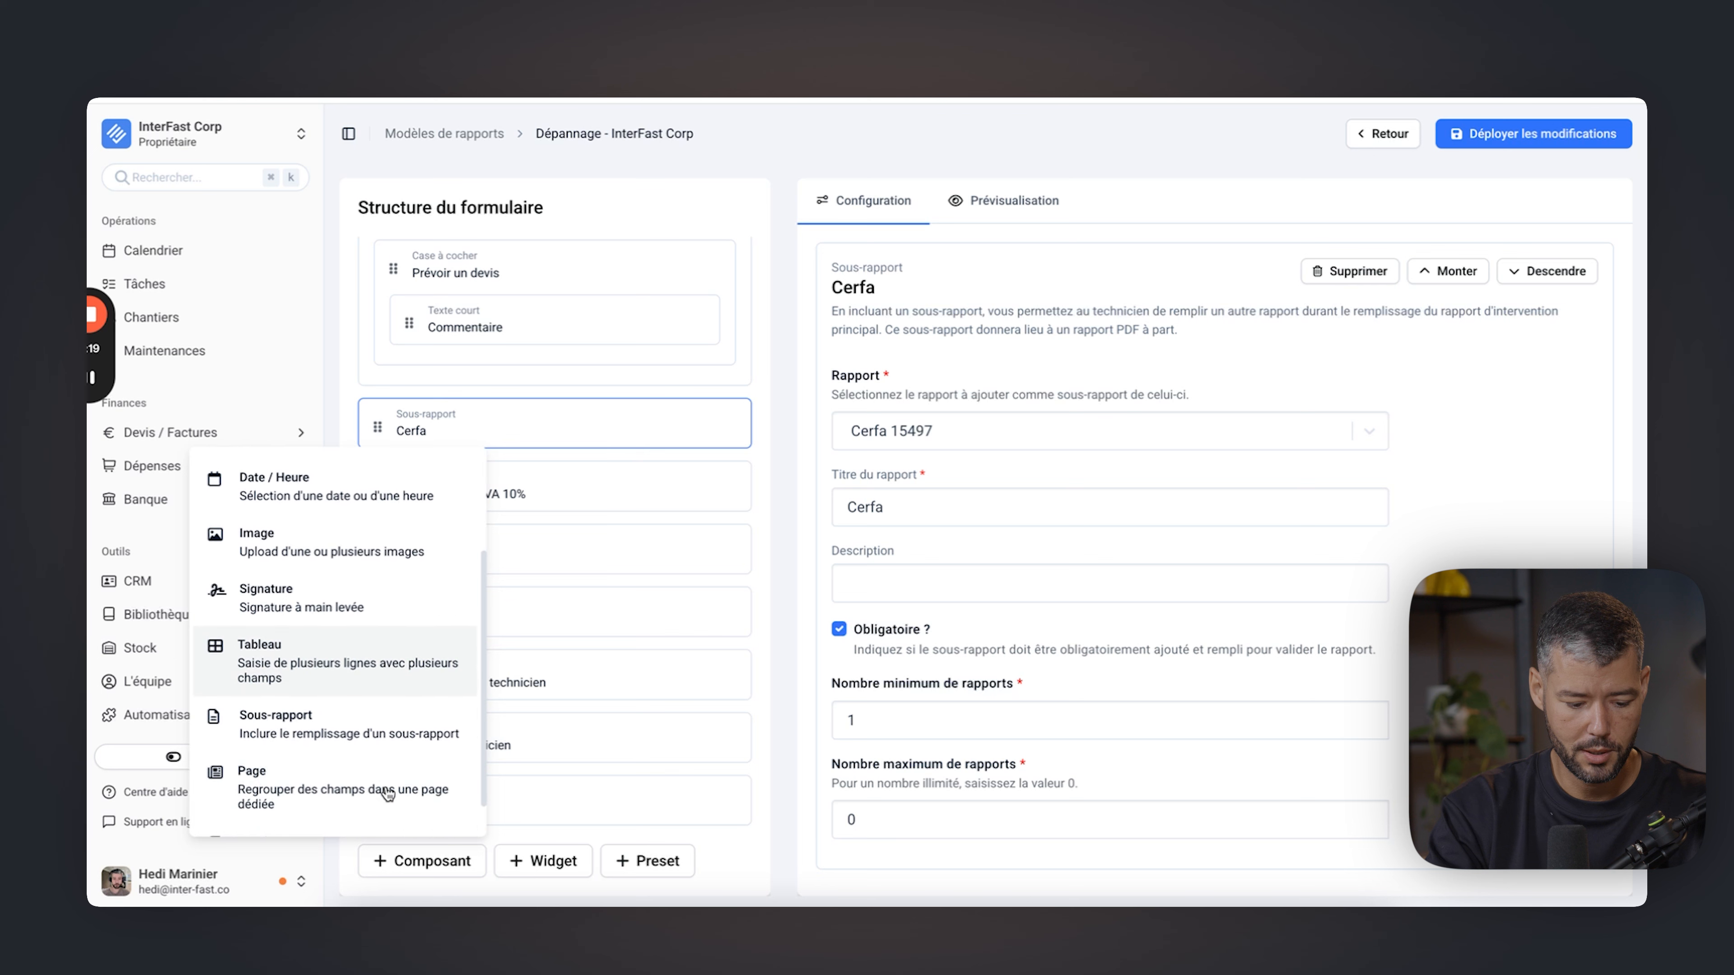
pyautogui.click(356, 712)
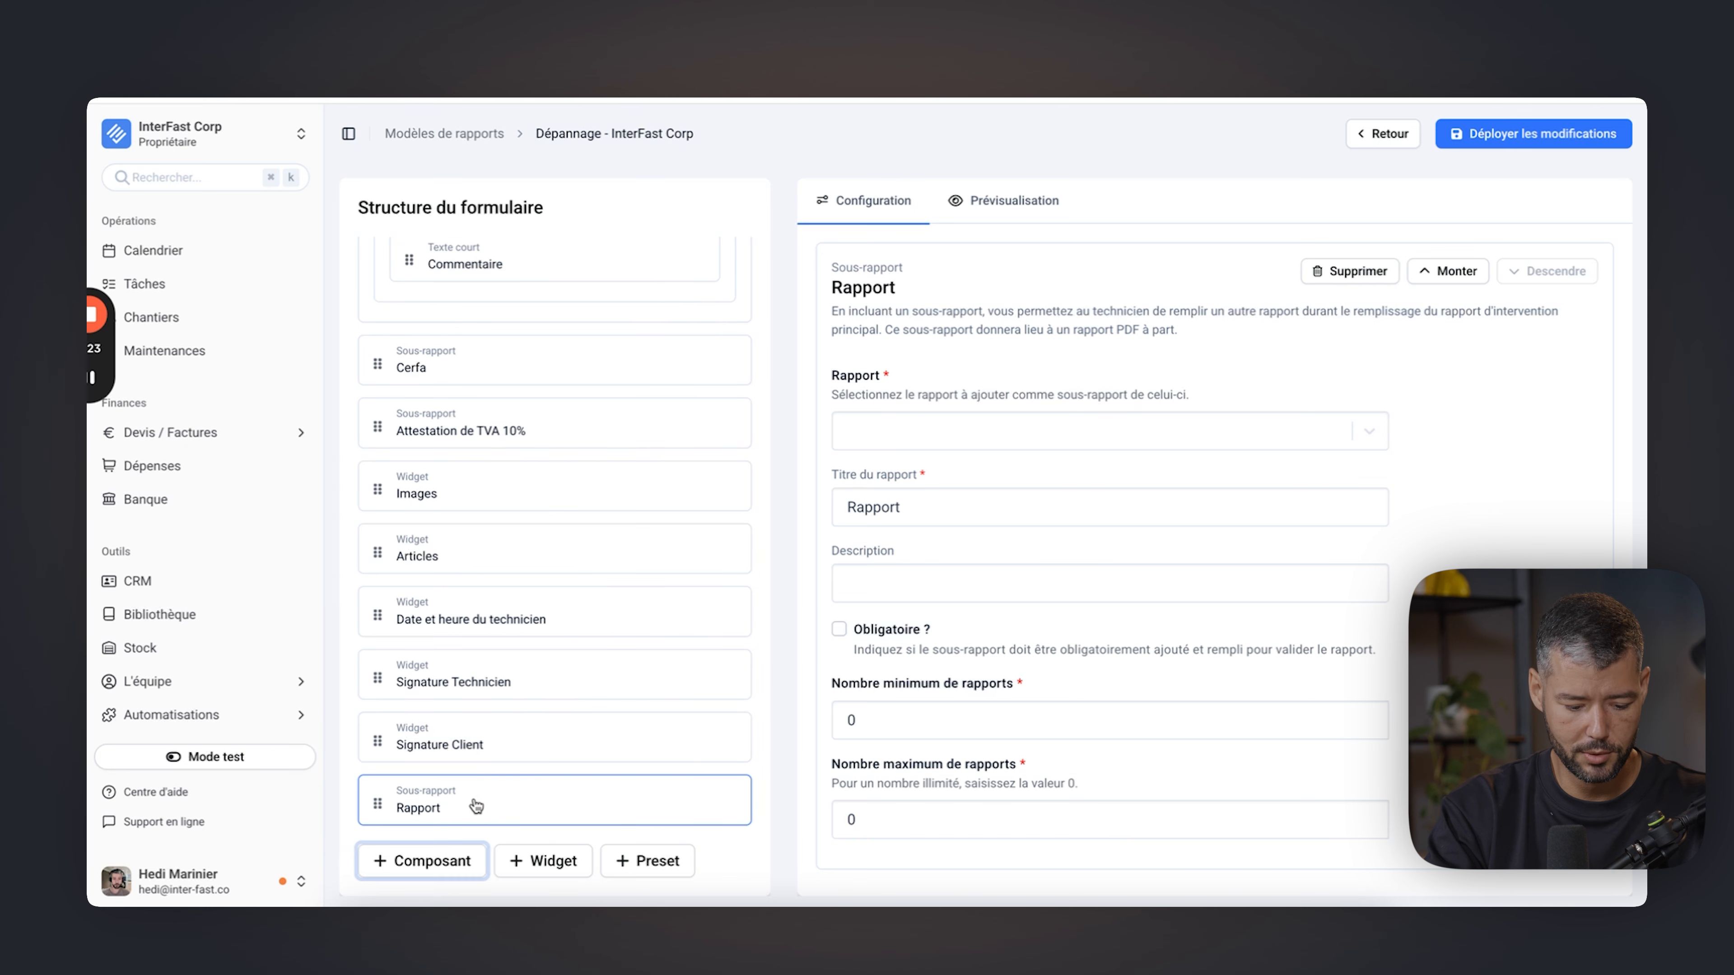
pyautogui.moveTo(432, 804); pyautogui.dragTo(447, 480)
# Set the new sub-report to use the "Aérotherme eau chaude" report.
pyautogui.click(477, 489)
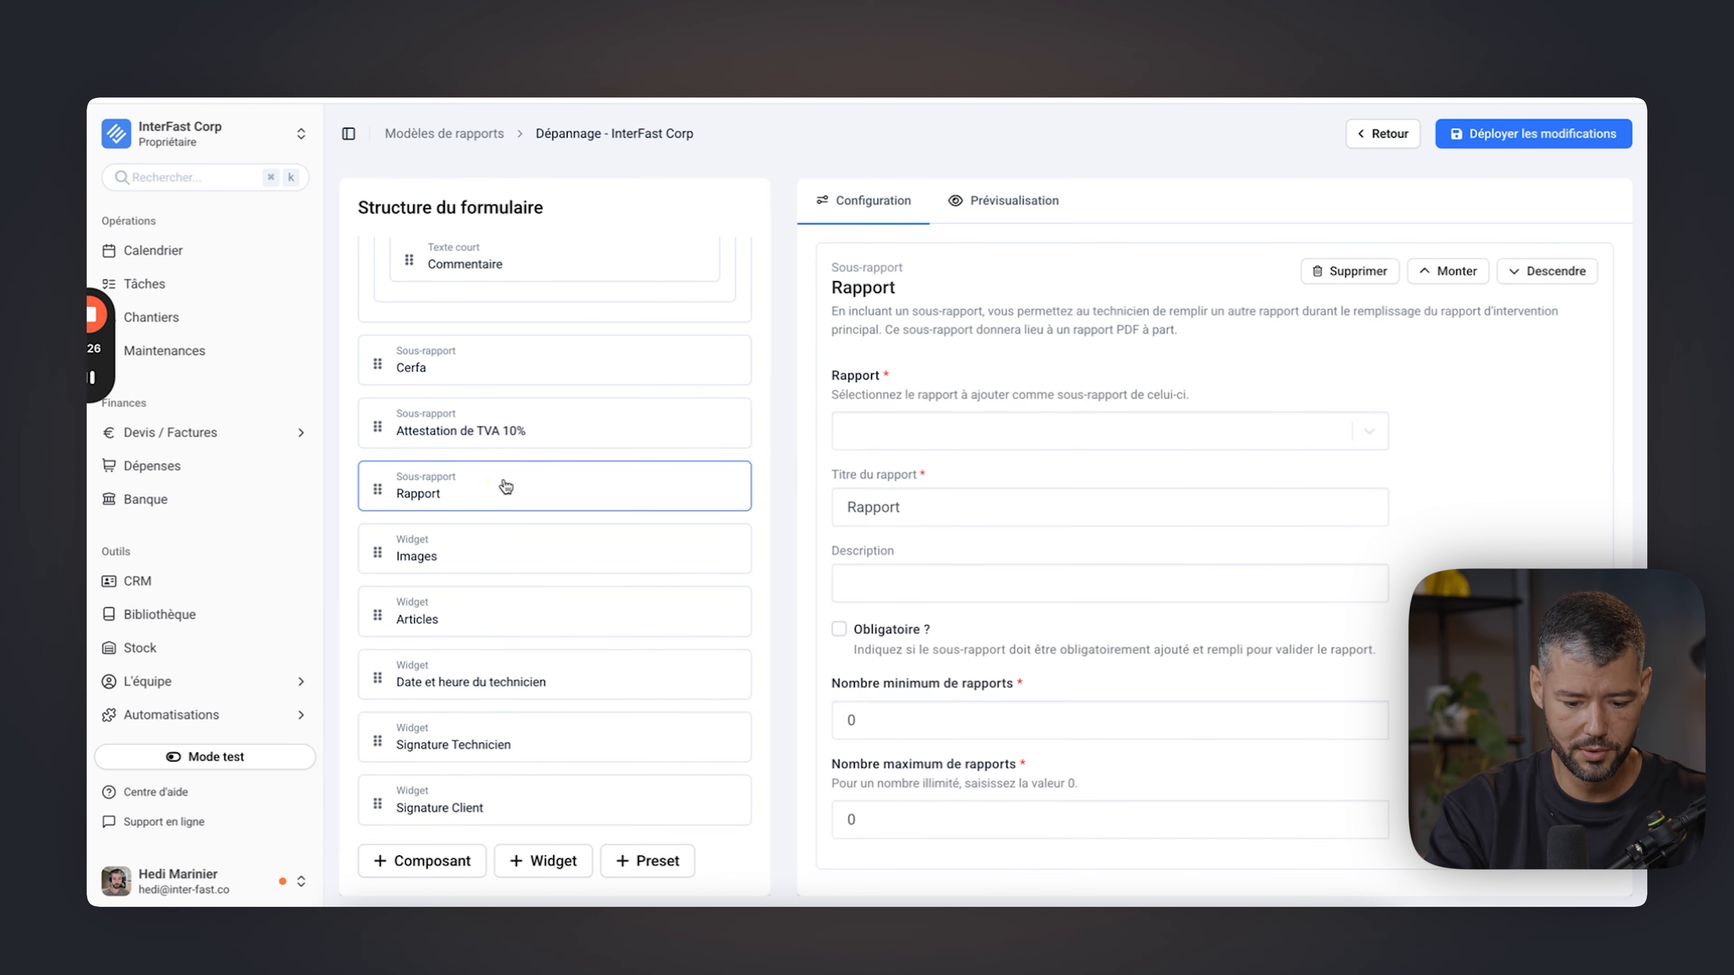
pyautogui.click(908, 441)
pyautogui.click(909, 640)
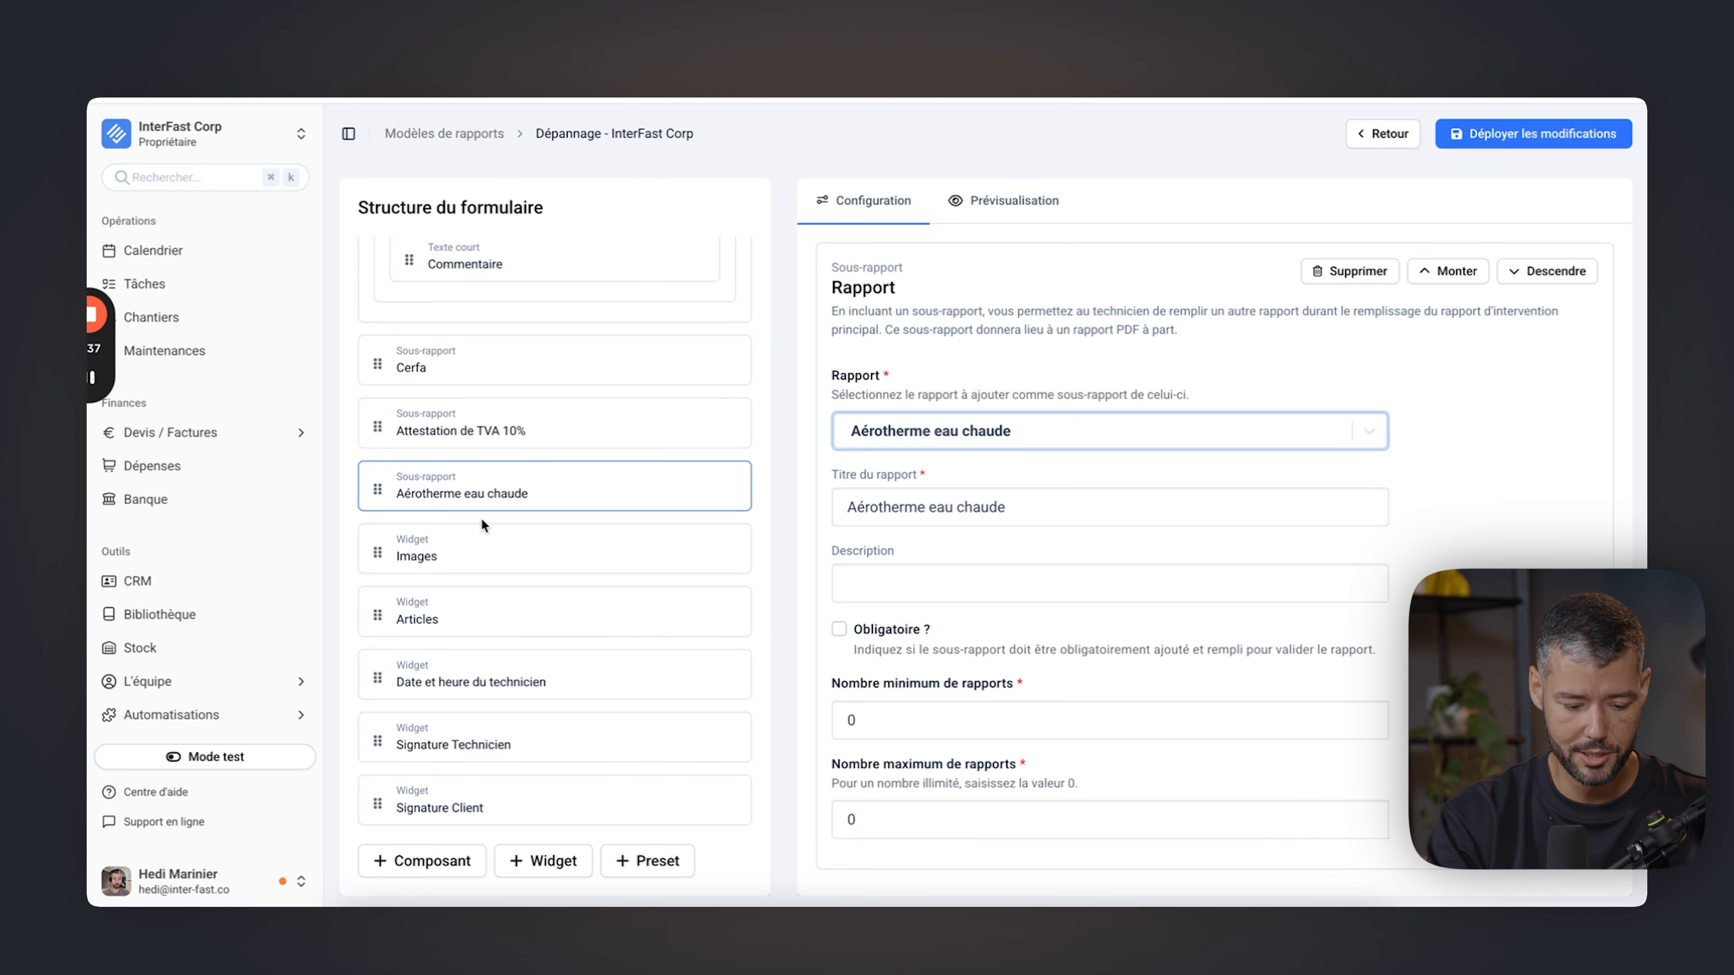
# Look through the available components, widgets and presets that can be added to the form, without adding any.
pyautogui.scroll(1, 483, 577)
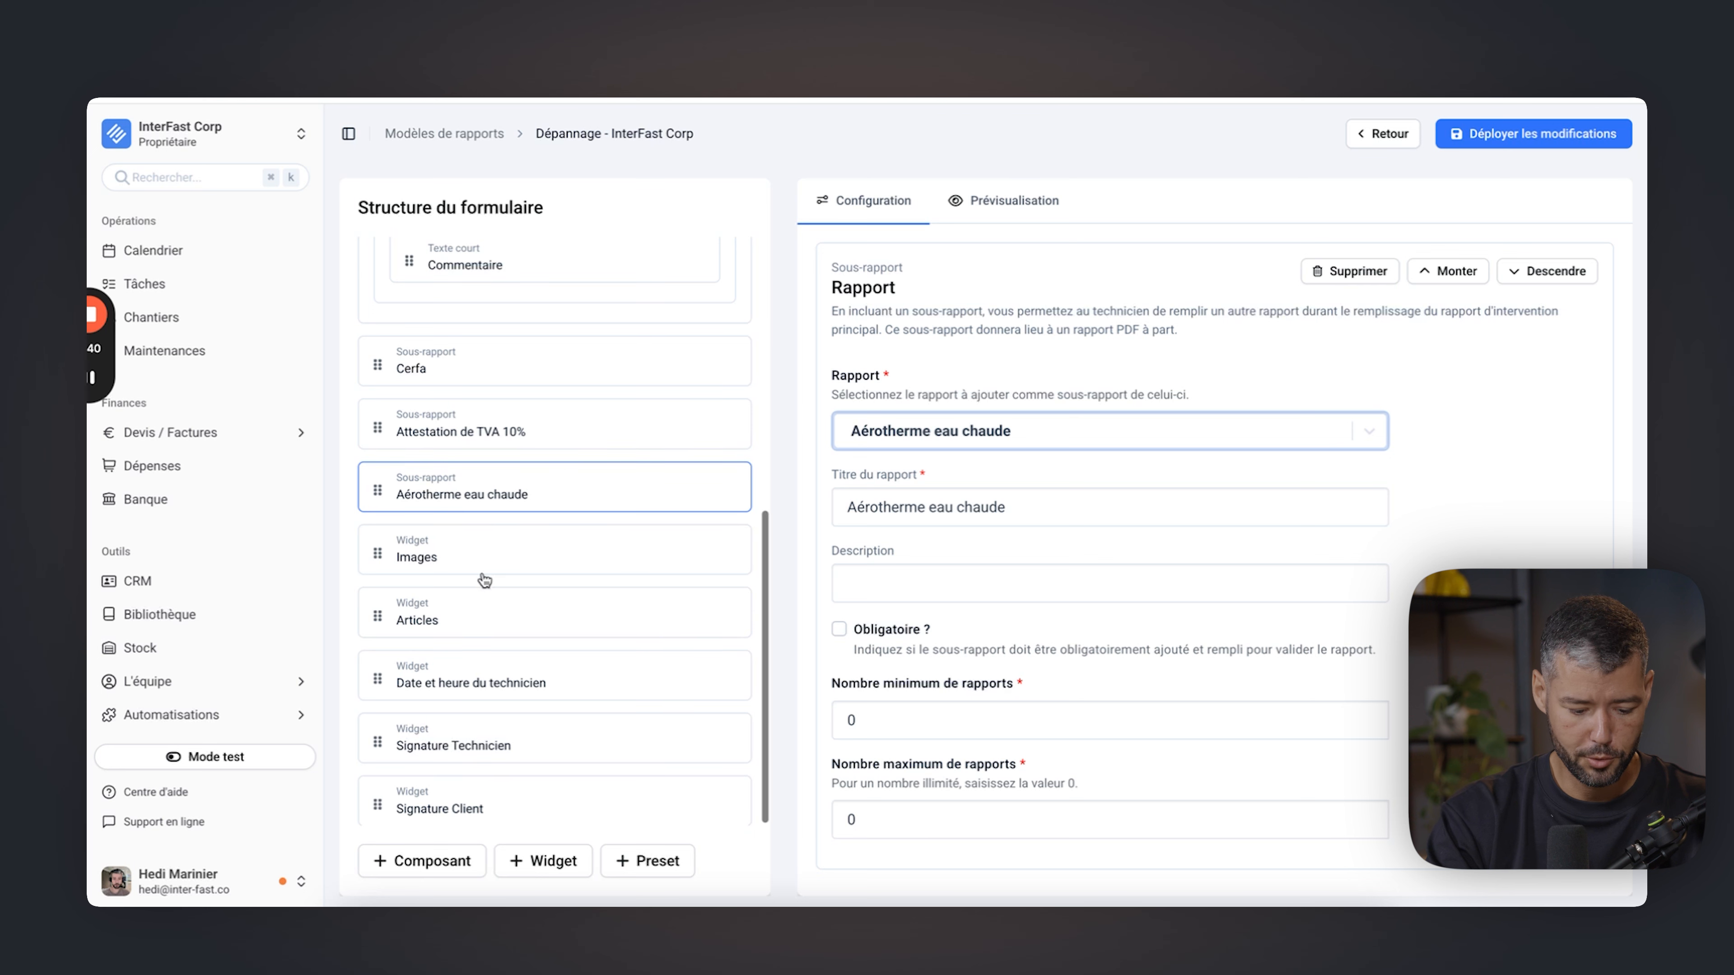
pyautogui.click(437, 862)
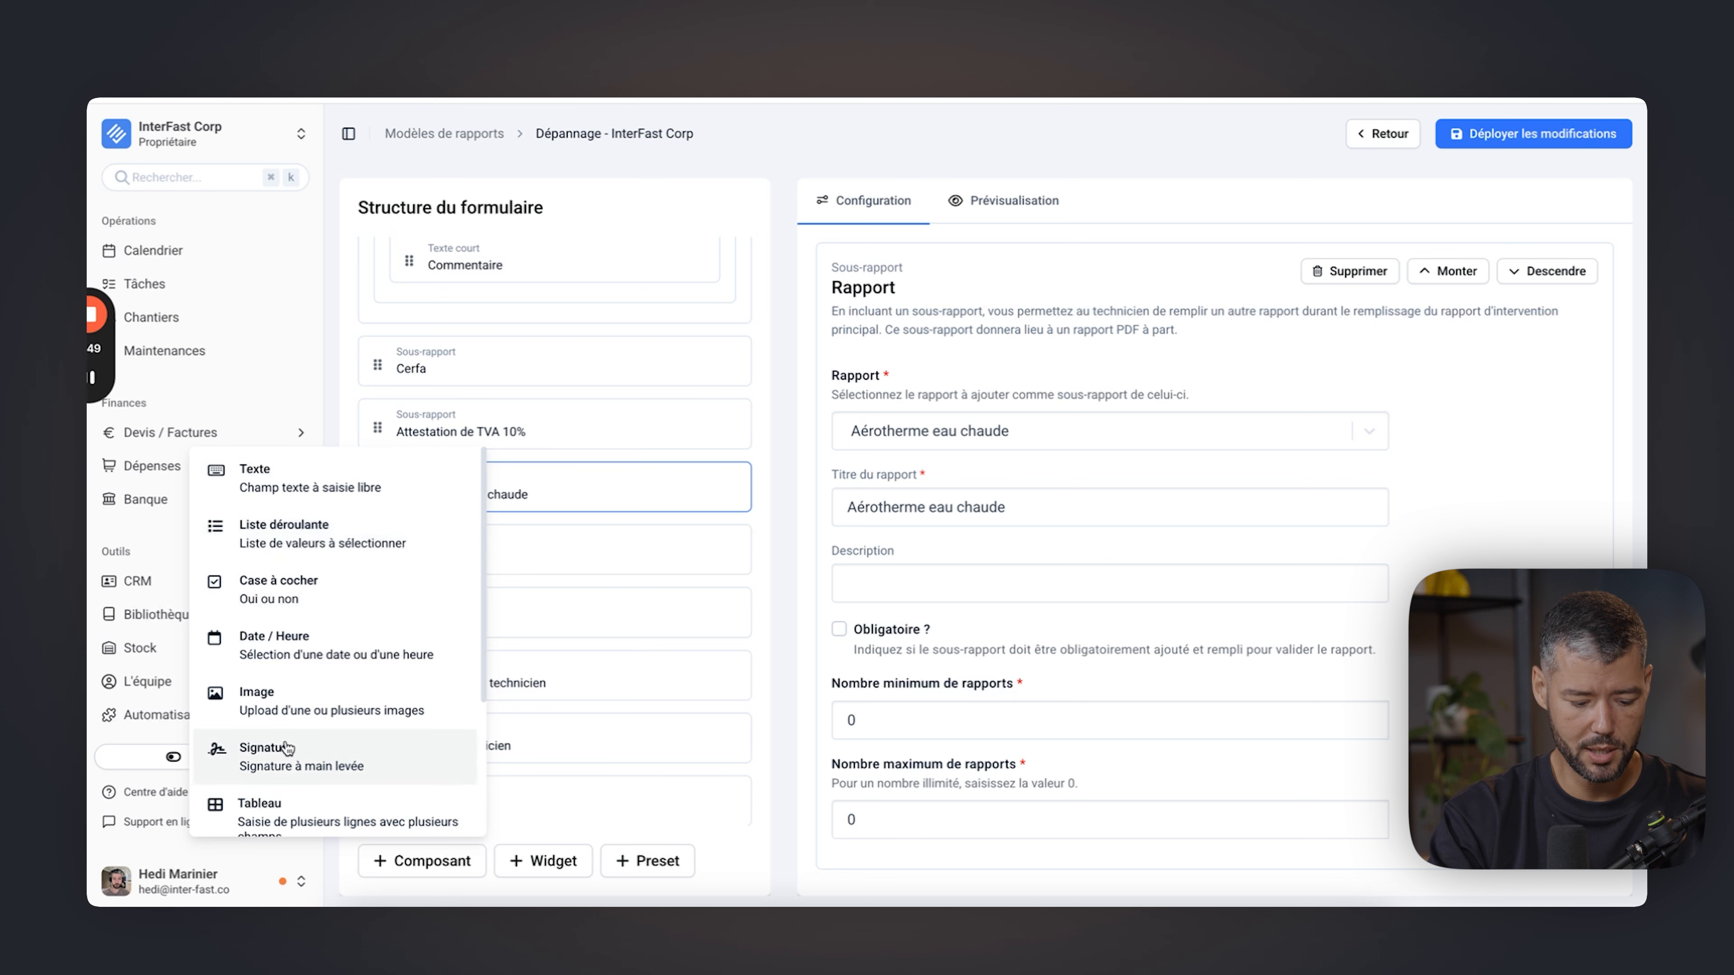
pyautogui.scroll(-3, 285, 751)
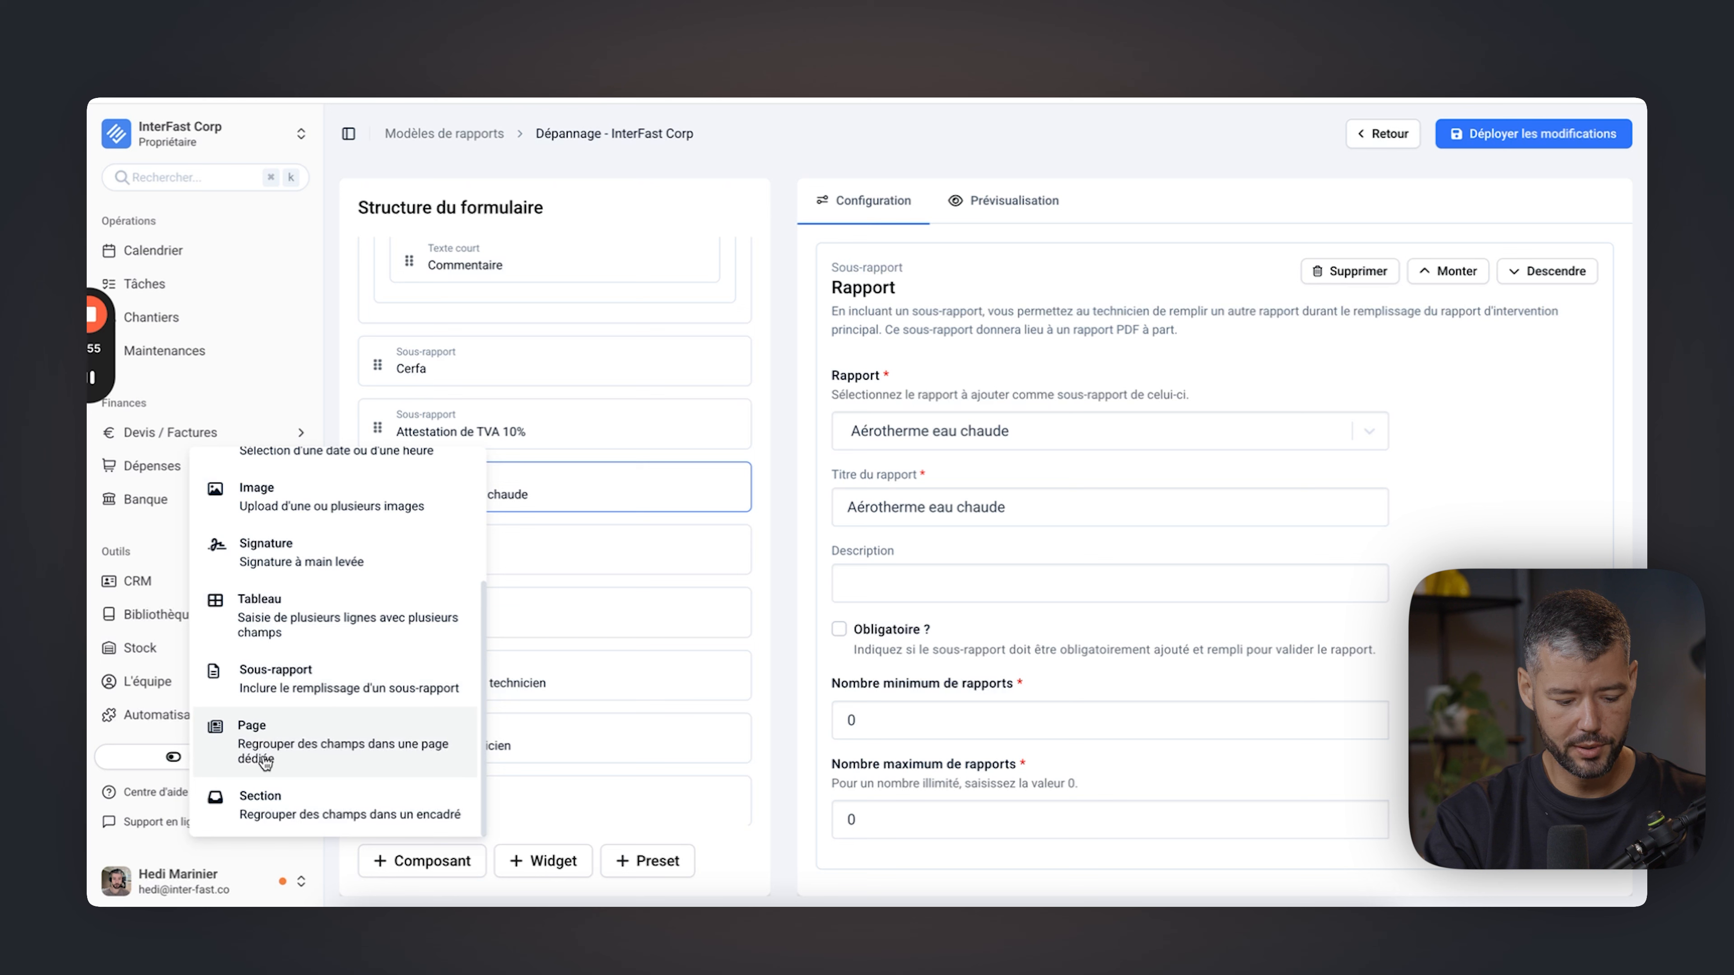
pyautogui.click(346, 885)
pyautogui.click(536, 862)
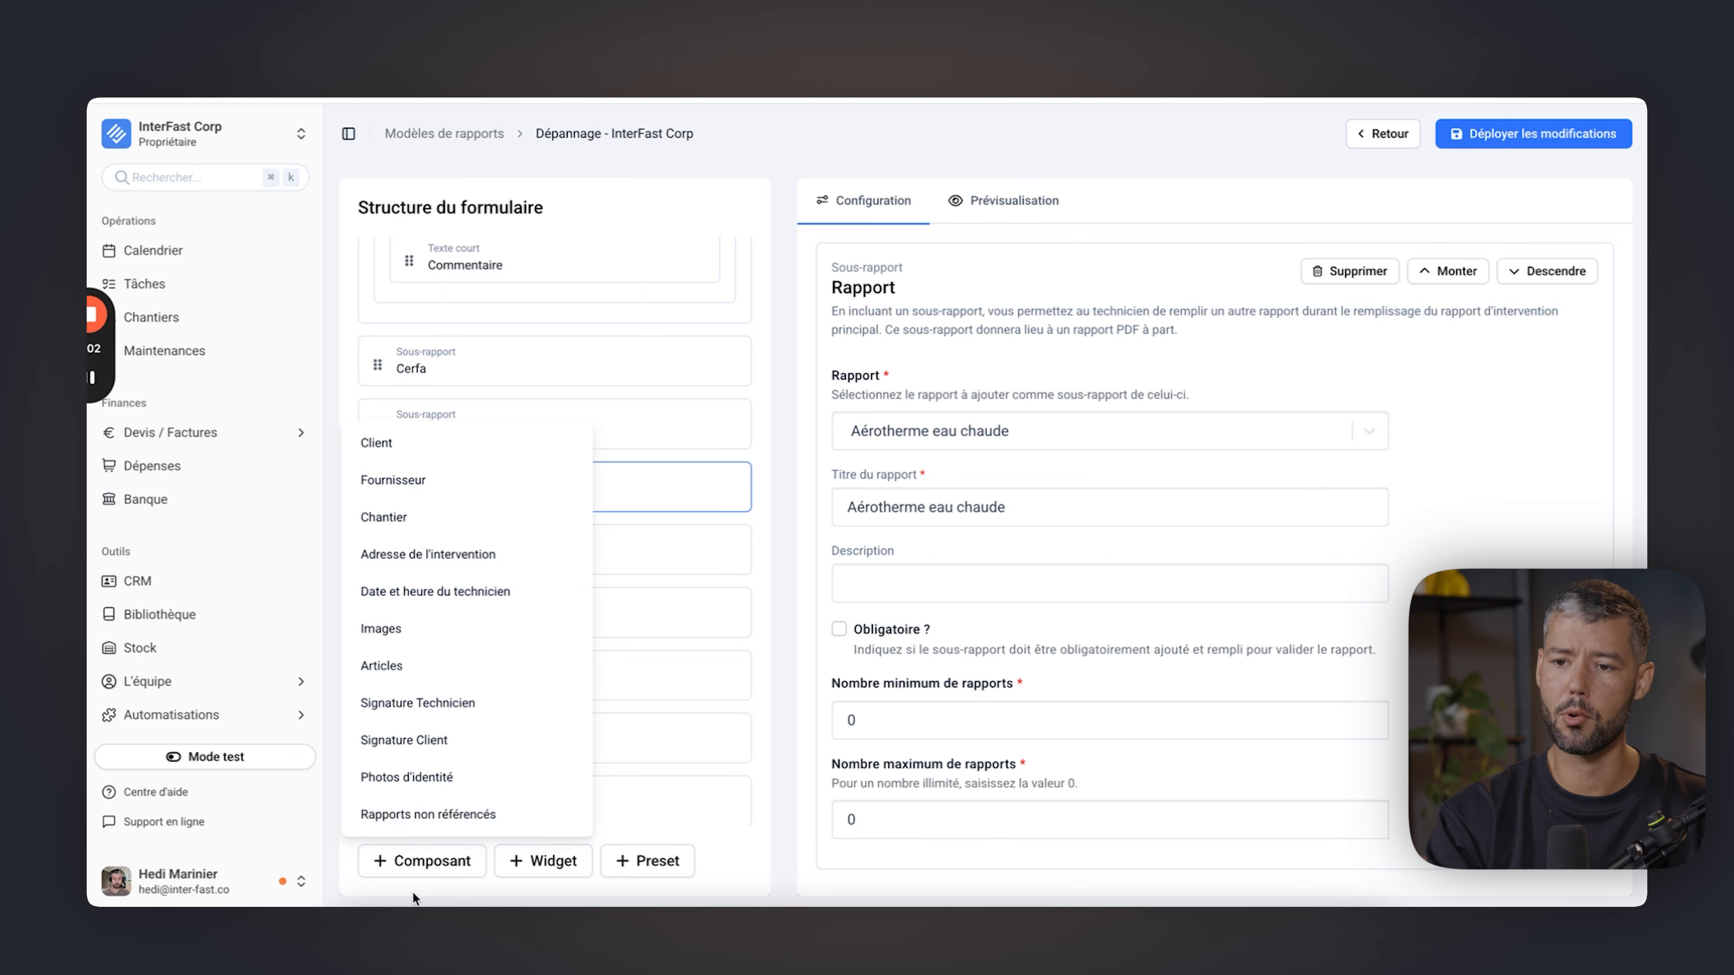
pyautogui.click(567, 782)
pyautogui.click(646, 862)
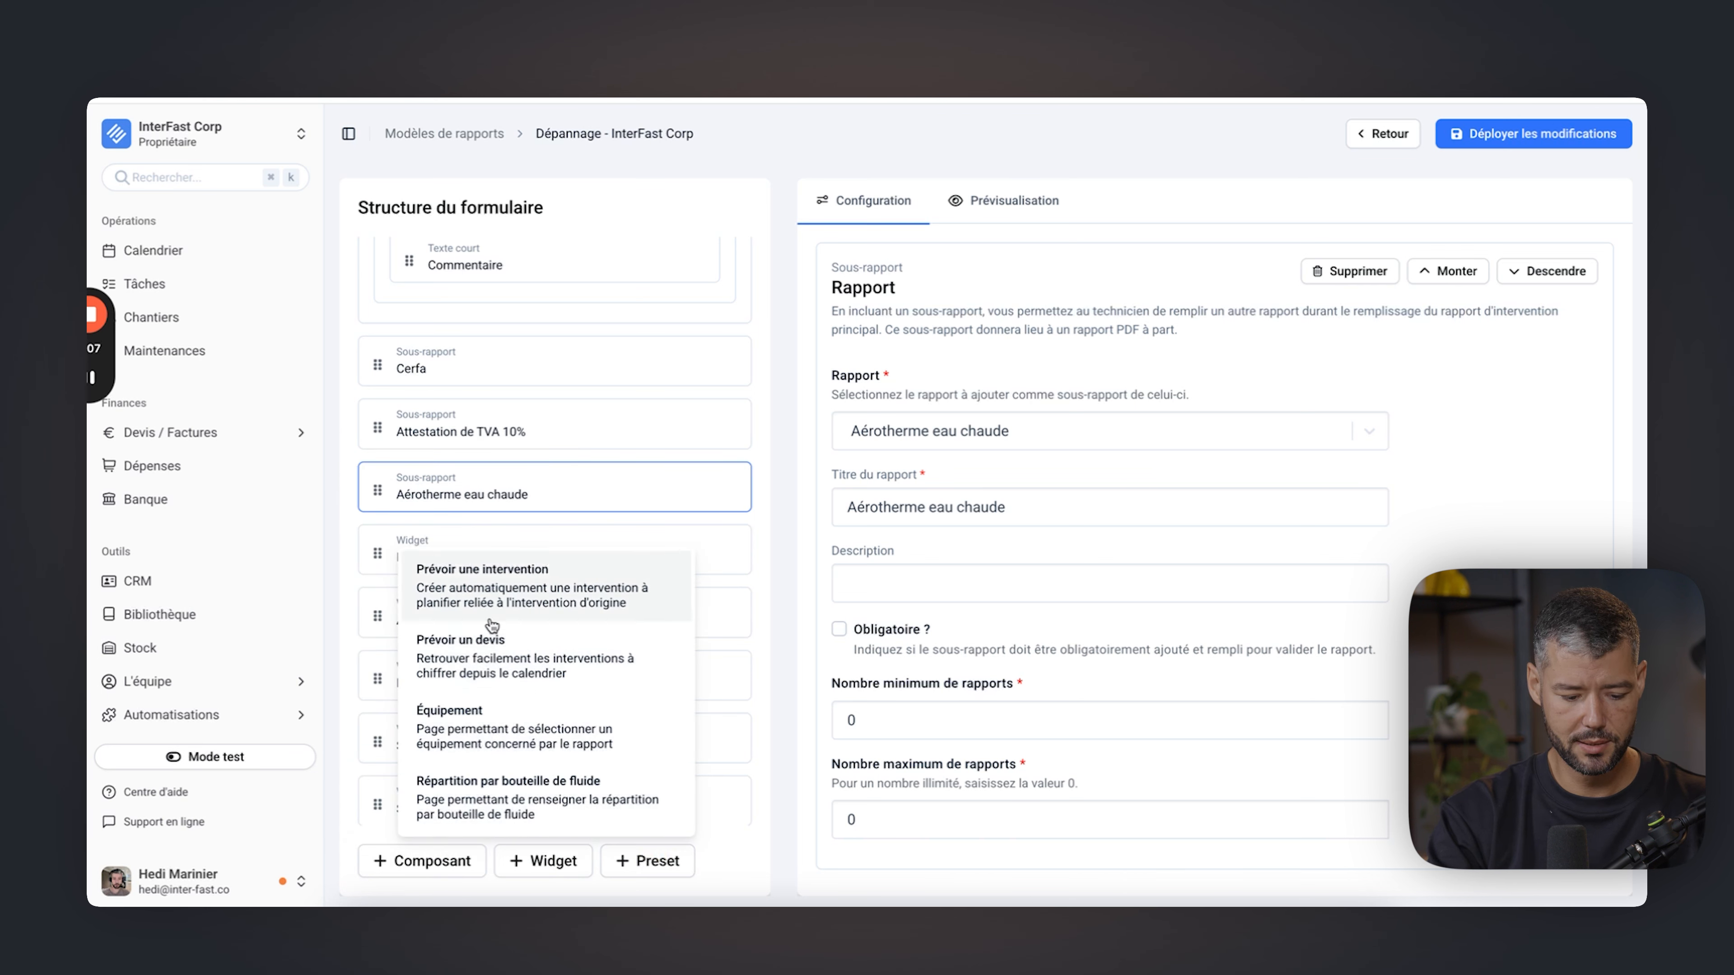
pyautogui.click(760, 845)
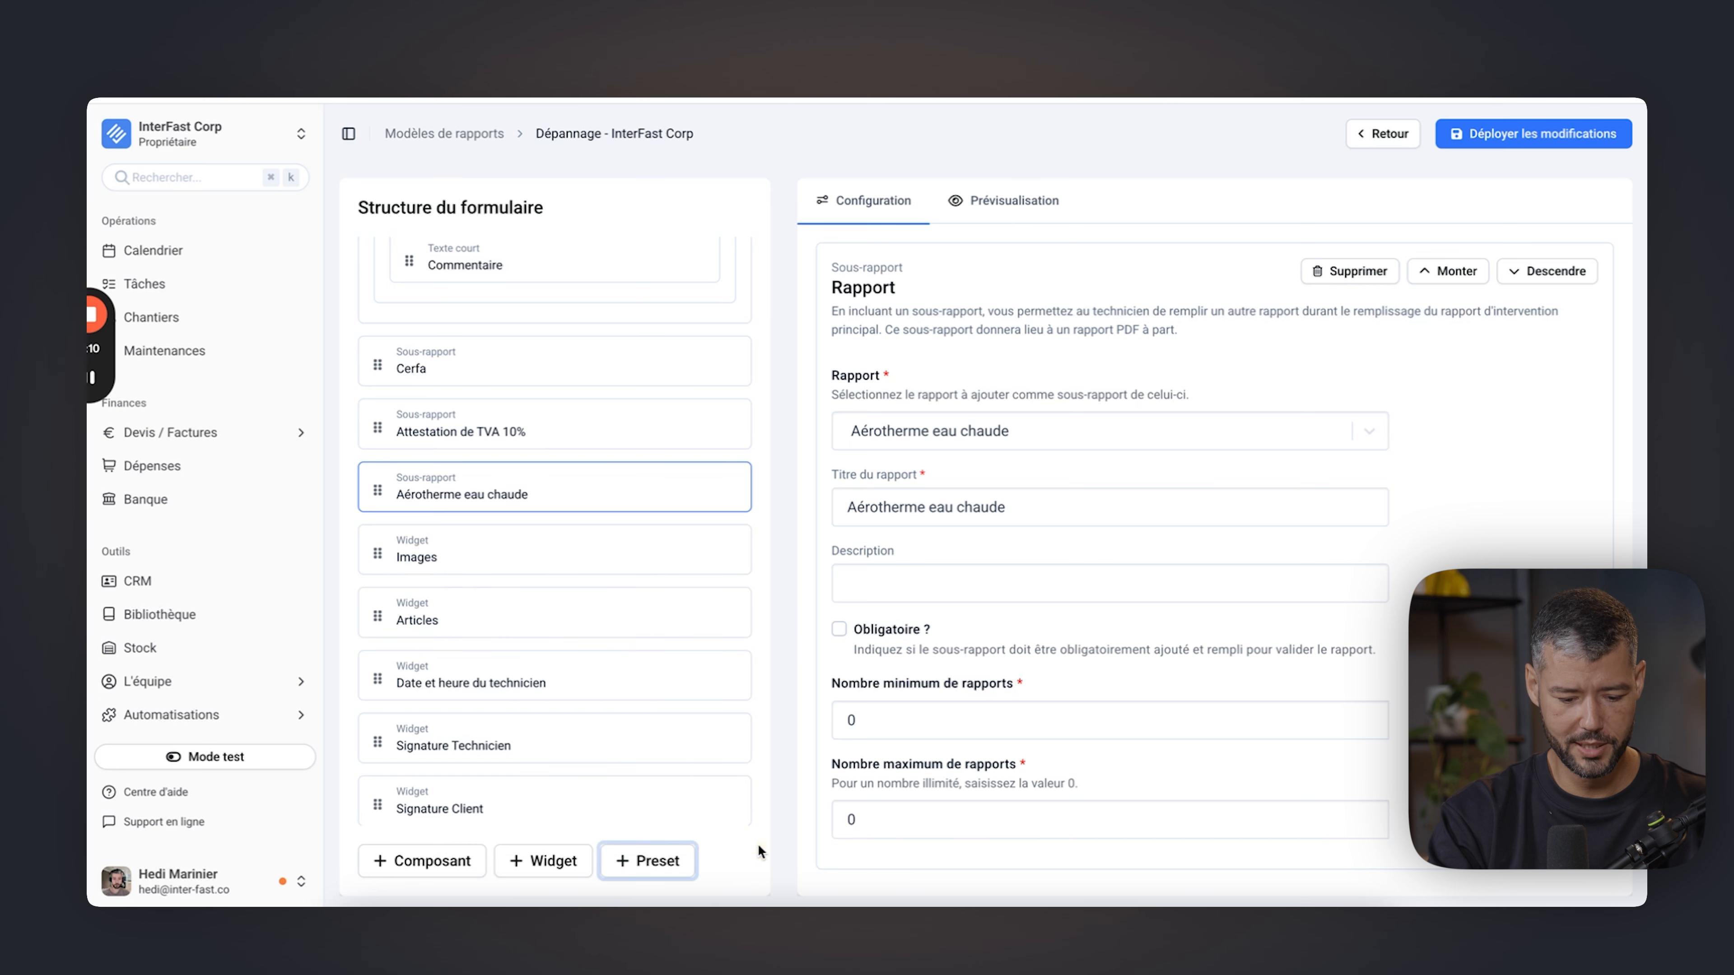
pyautogui.scroll(8, 613, 813)
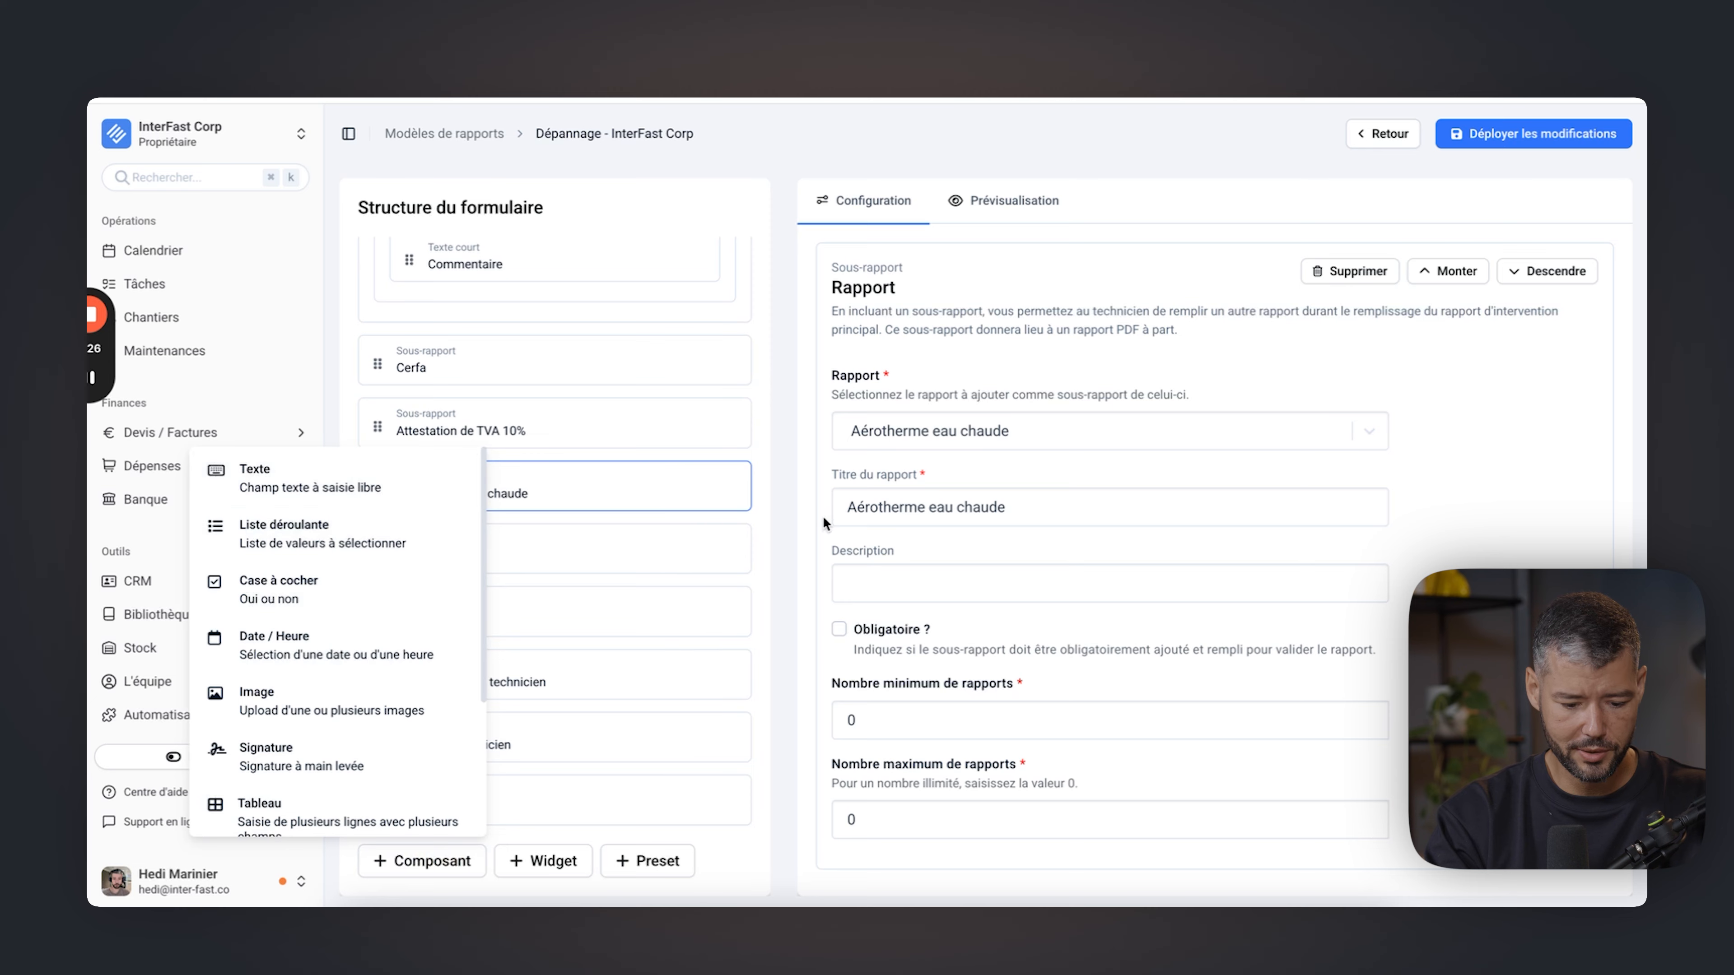
pyautogui.click(823, 516)
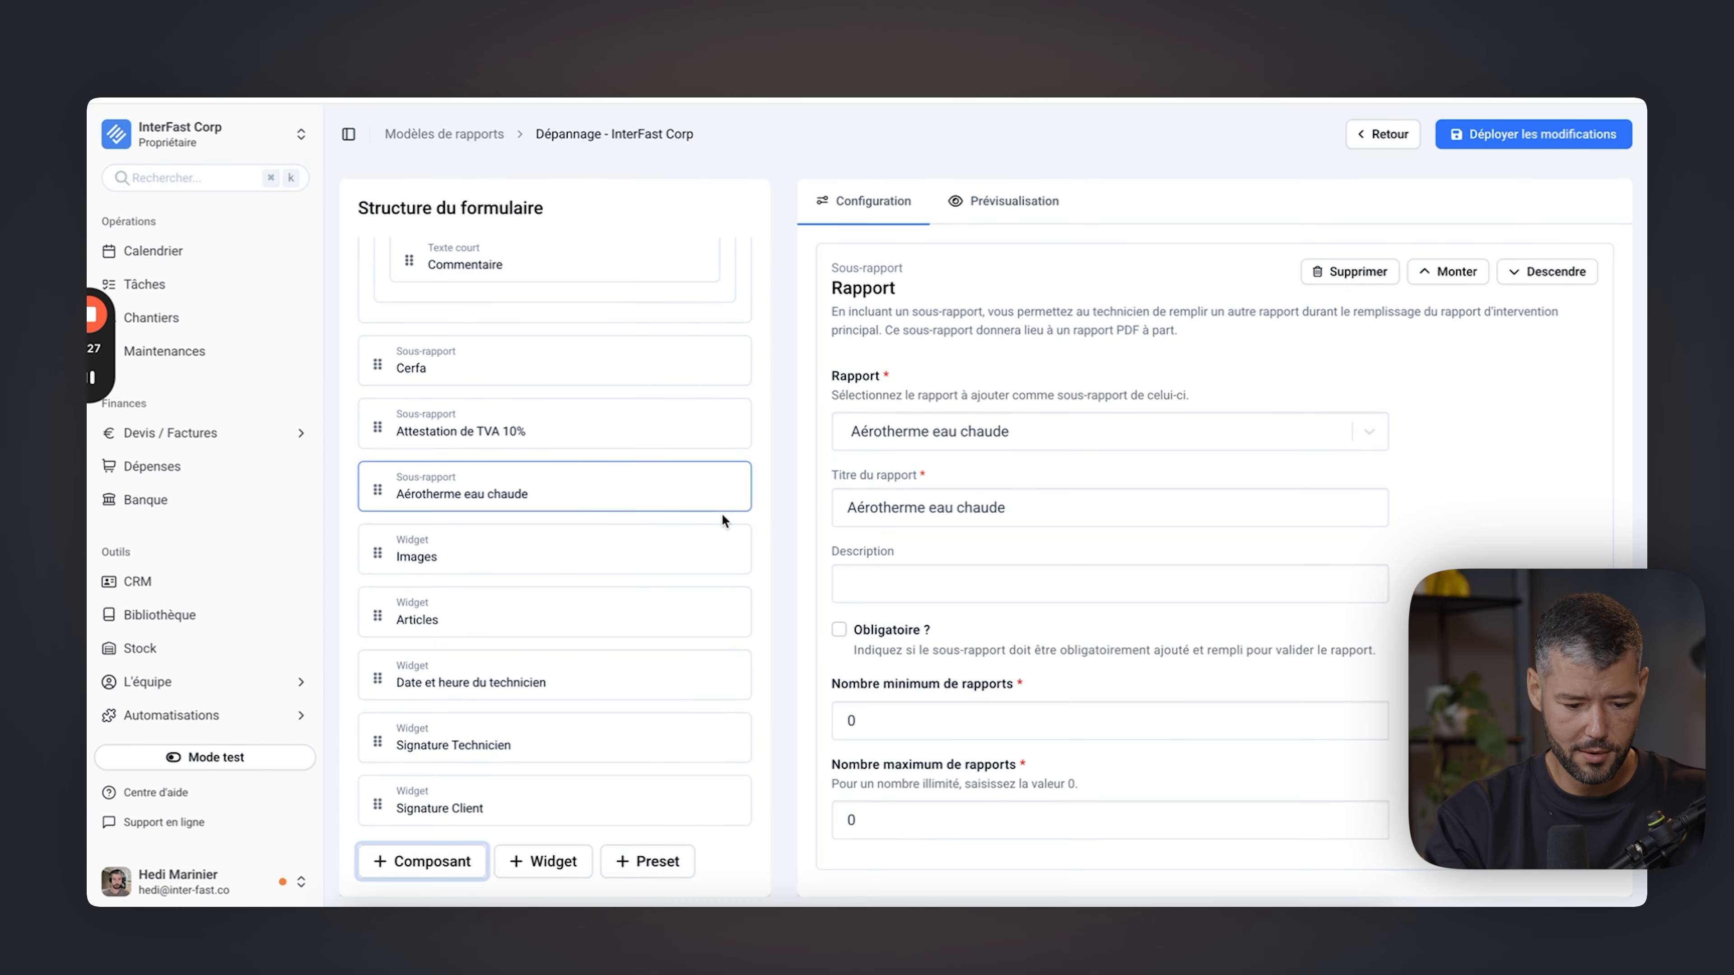
# Give the Commentaire field under "Prévoir un devis" the description "Décrire pourquoi il faut prévoir un devis".
pyautogui.scroll(4, 612, 516)
pyautogui.click(503, 489)
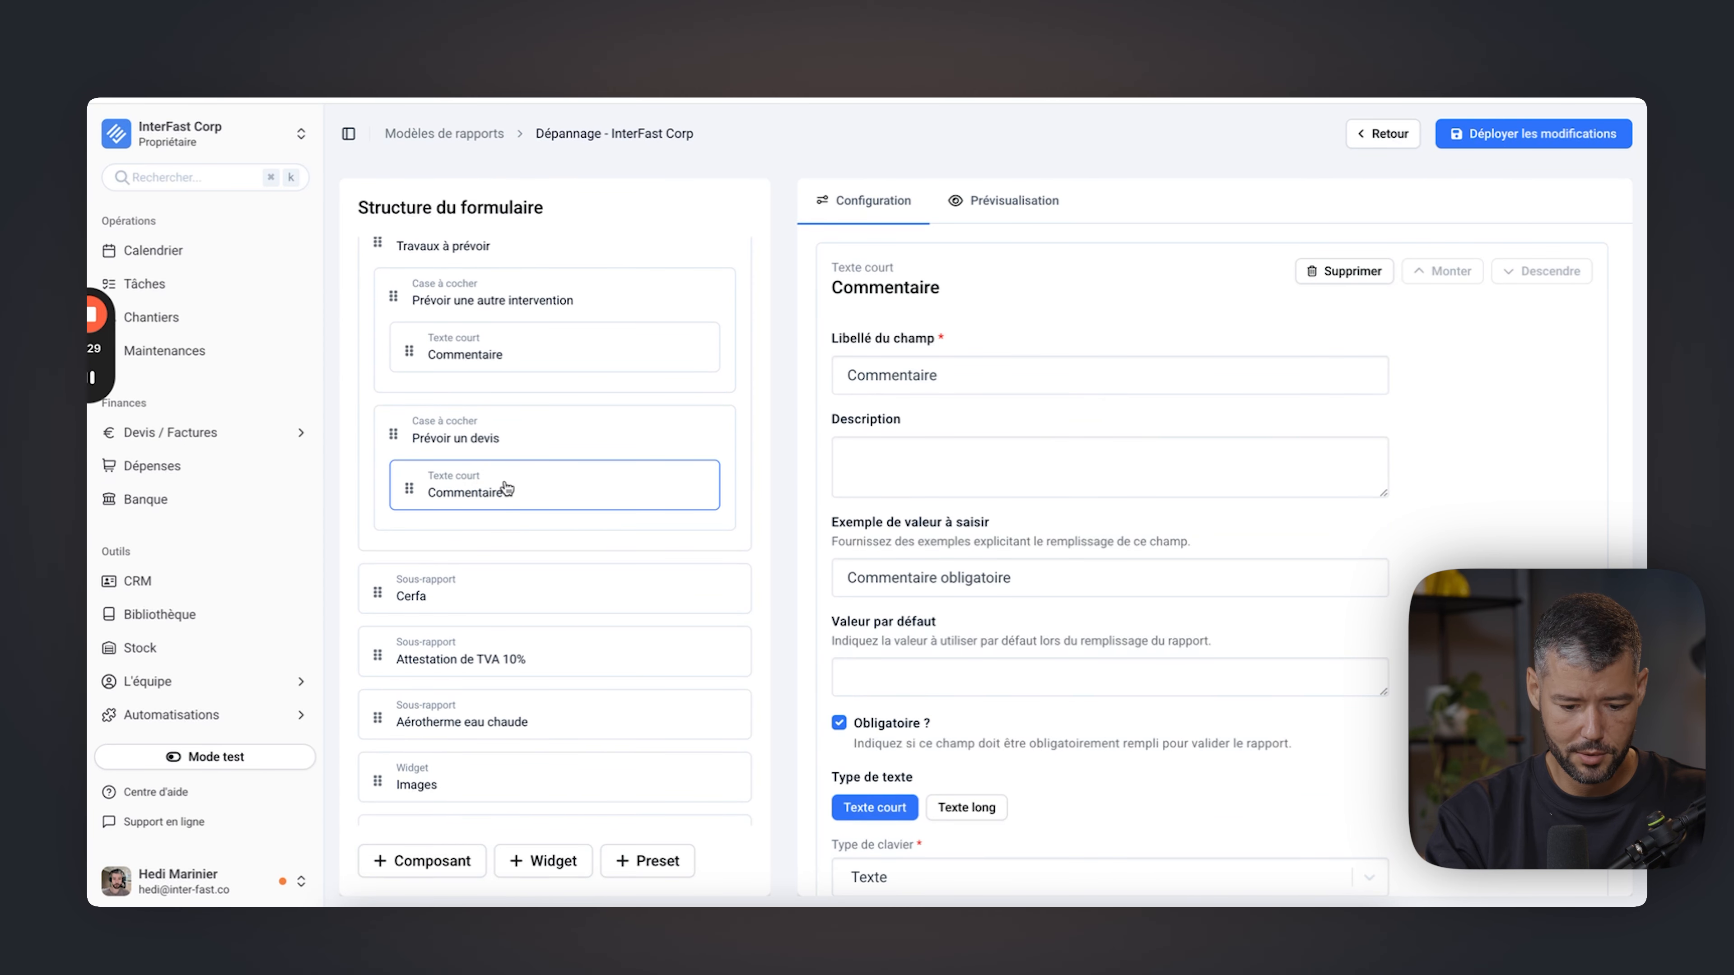
pyautogui.scroll(1, 507, 488)
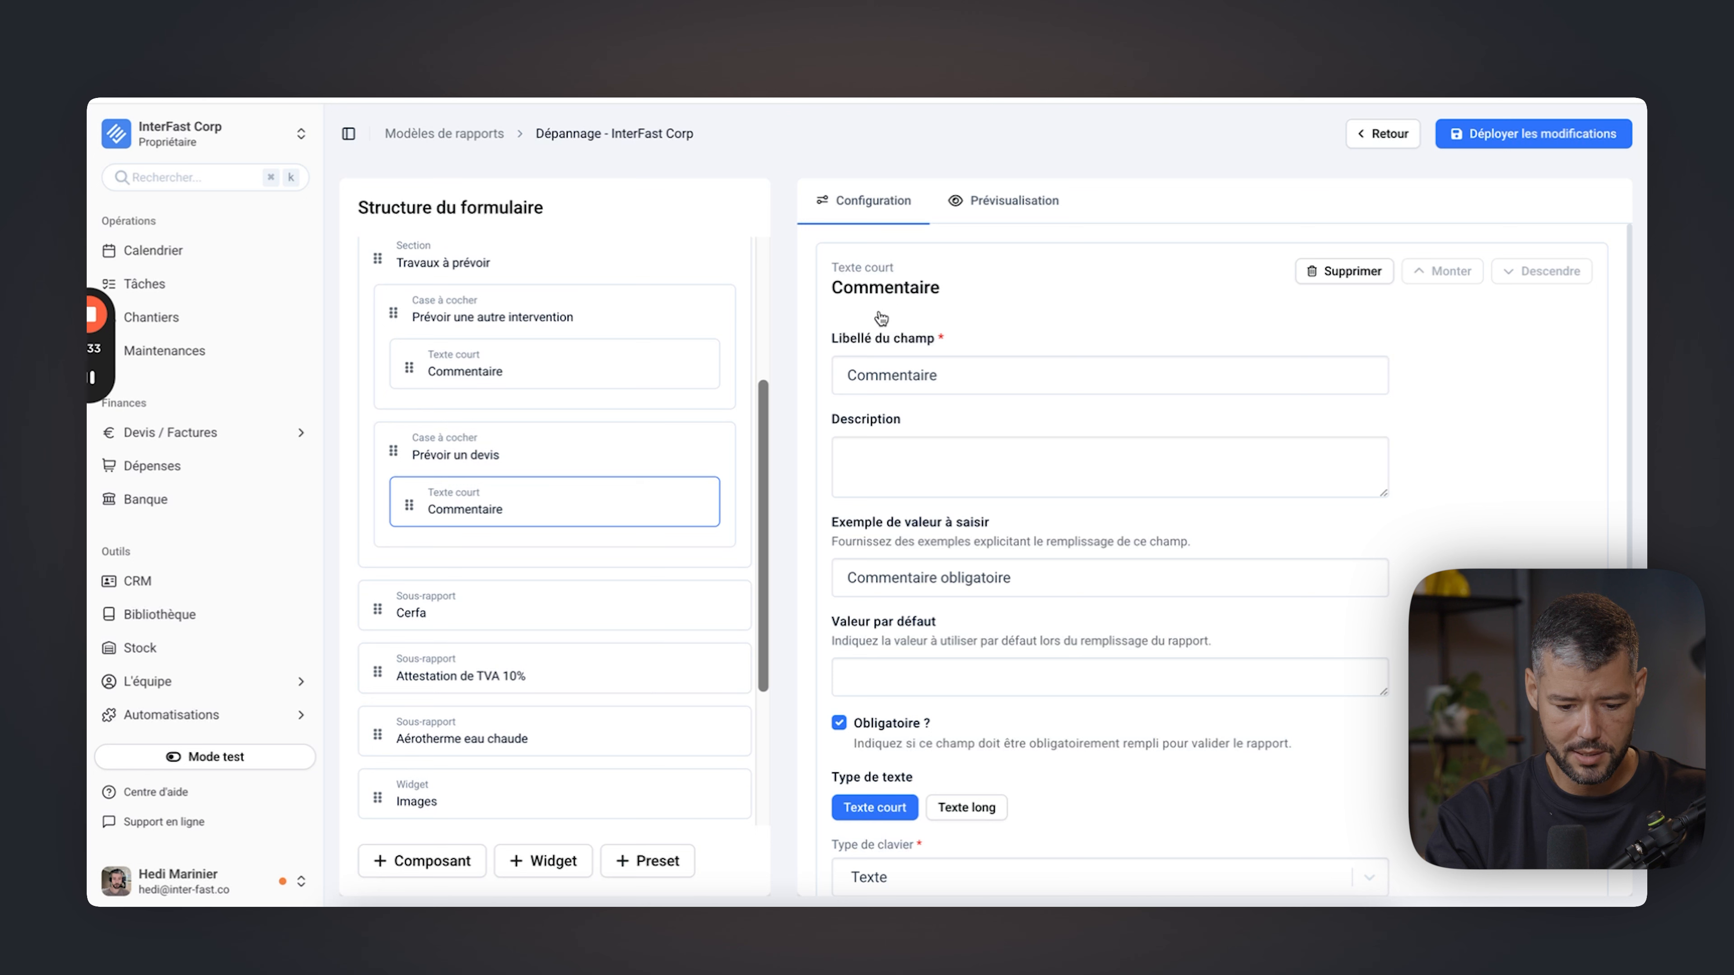
pyautogui.click(825, 442)
pyautogui.write('D')
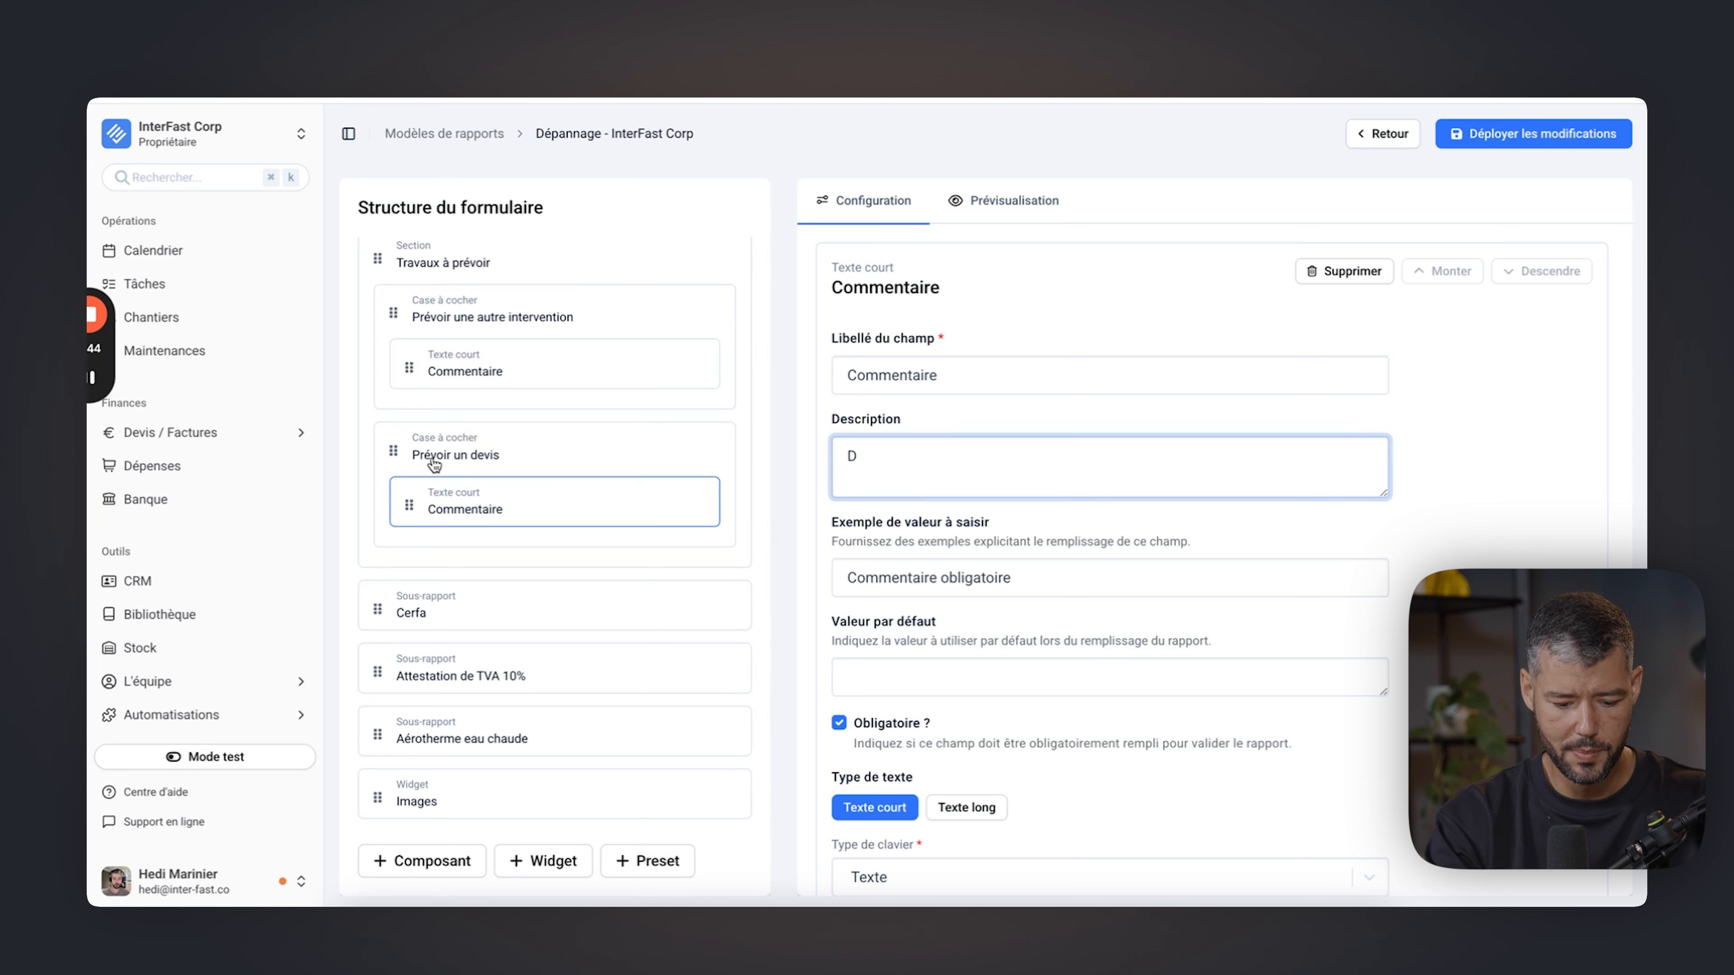
pyautogui.write('écrire pourquoi il faut prévoir un devis')
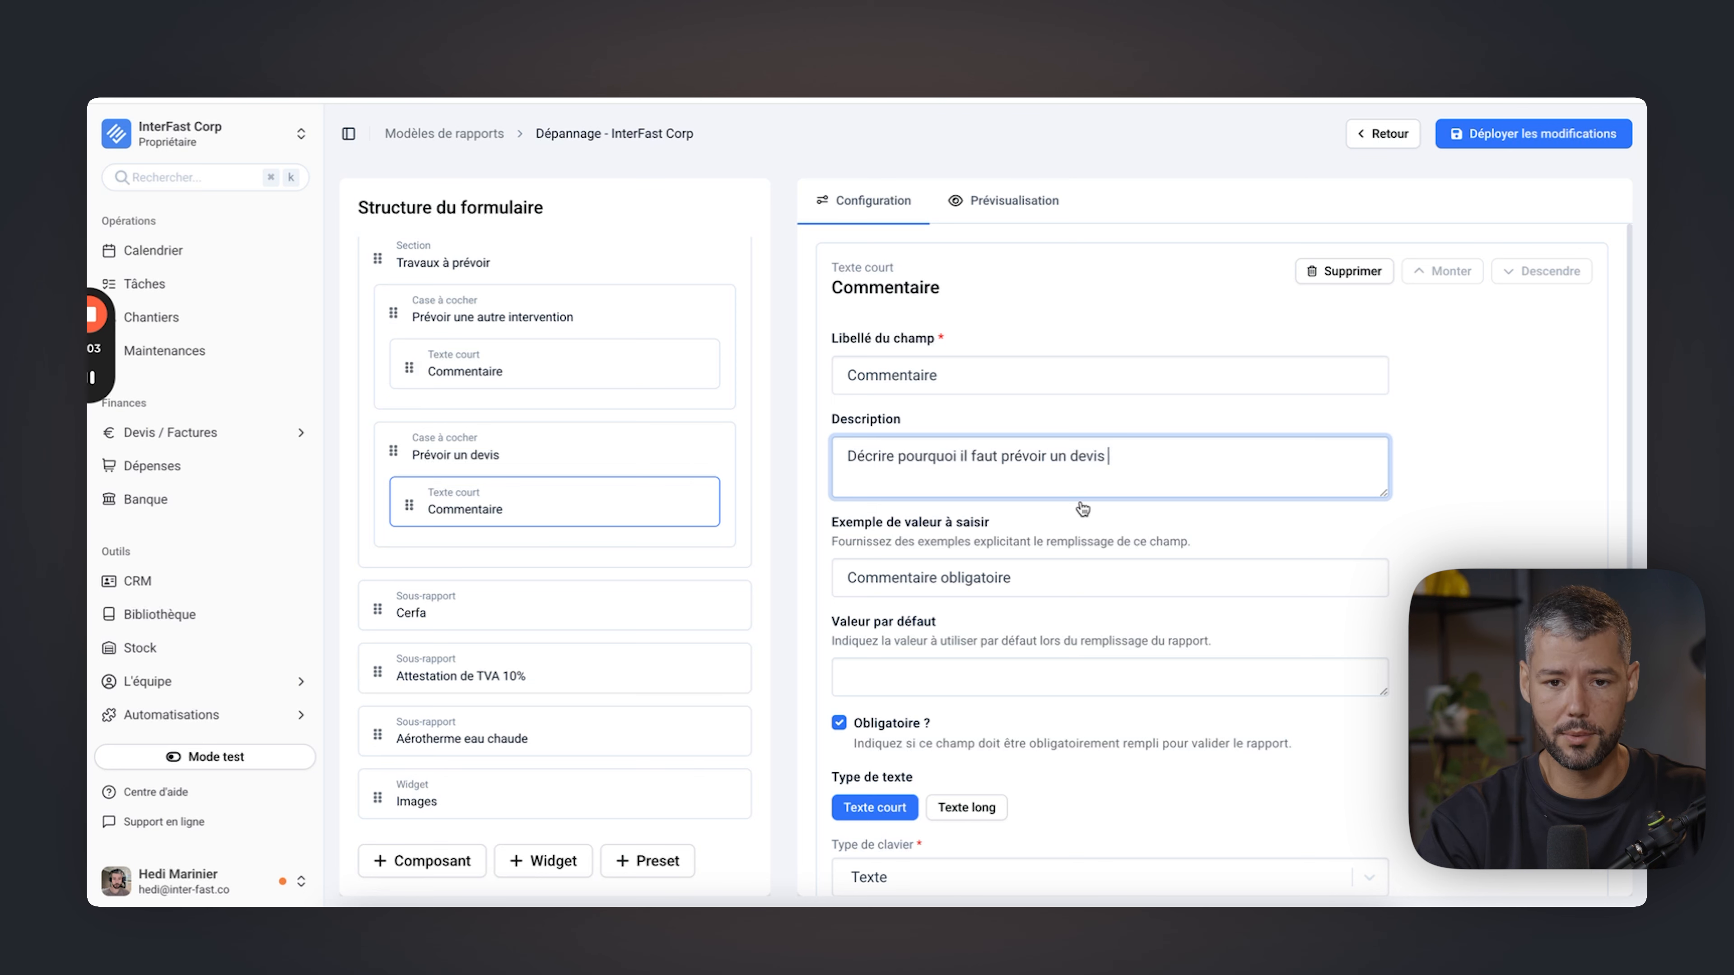
pyautogui.click(1431, 454)
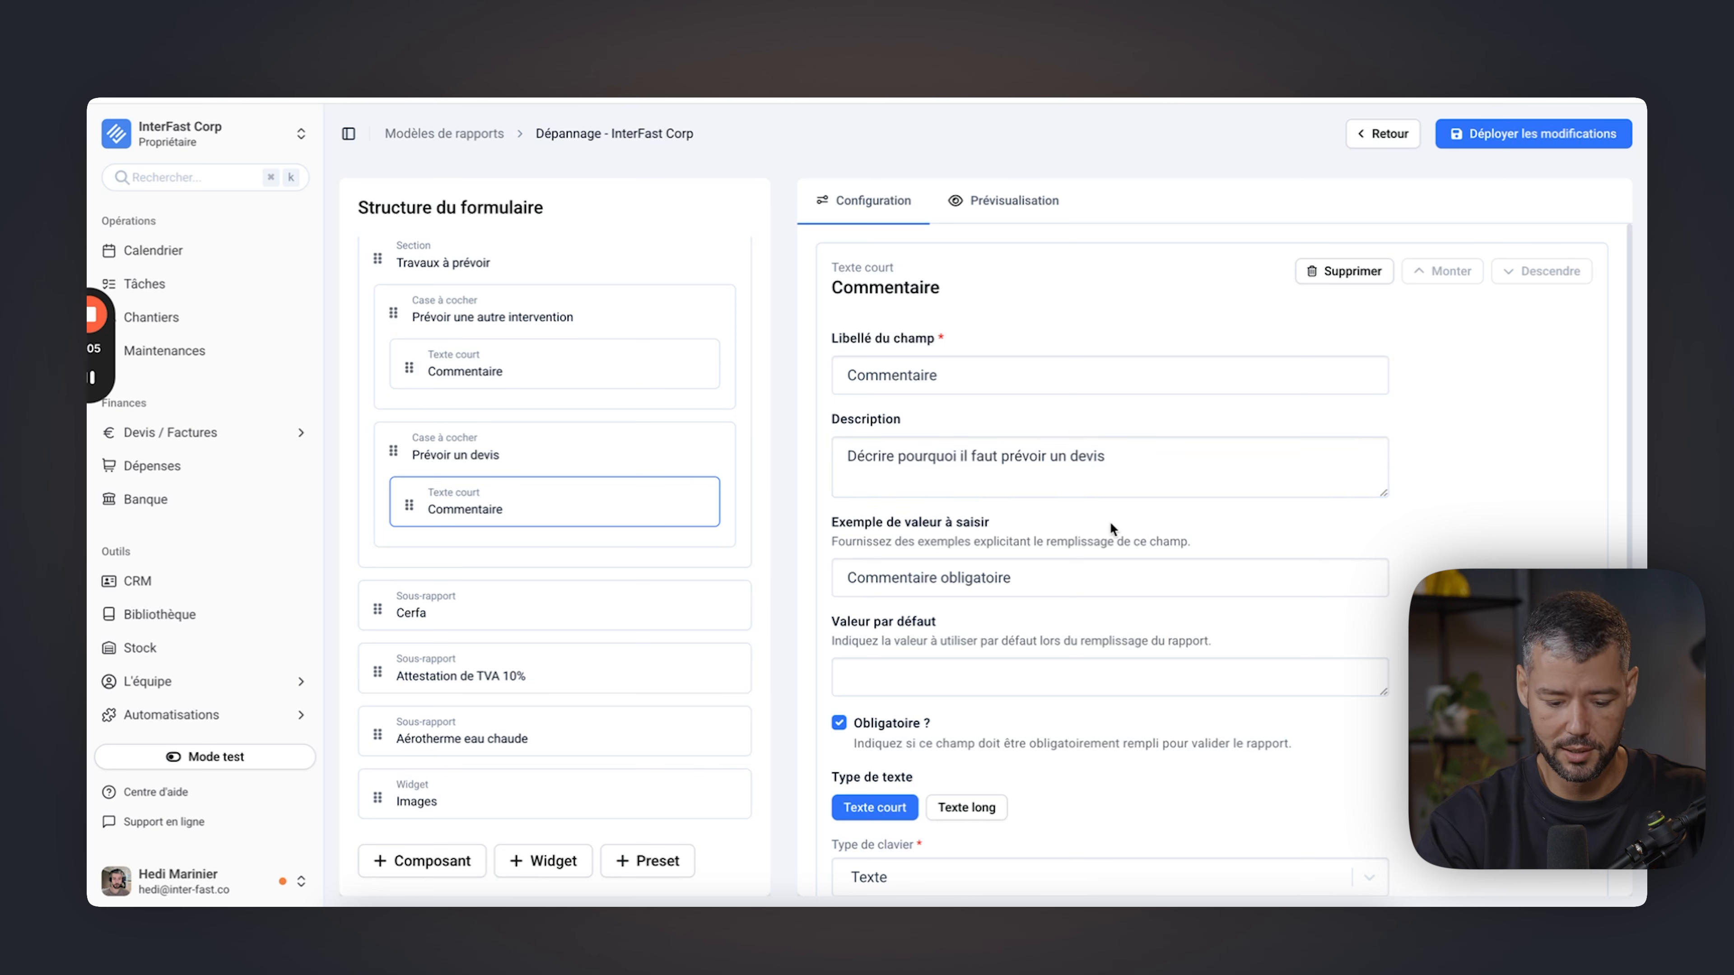
# Examine the Commentaire field's example value, maximum size, description and default value settings.
pyautogui.click(859, 586)
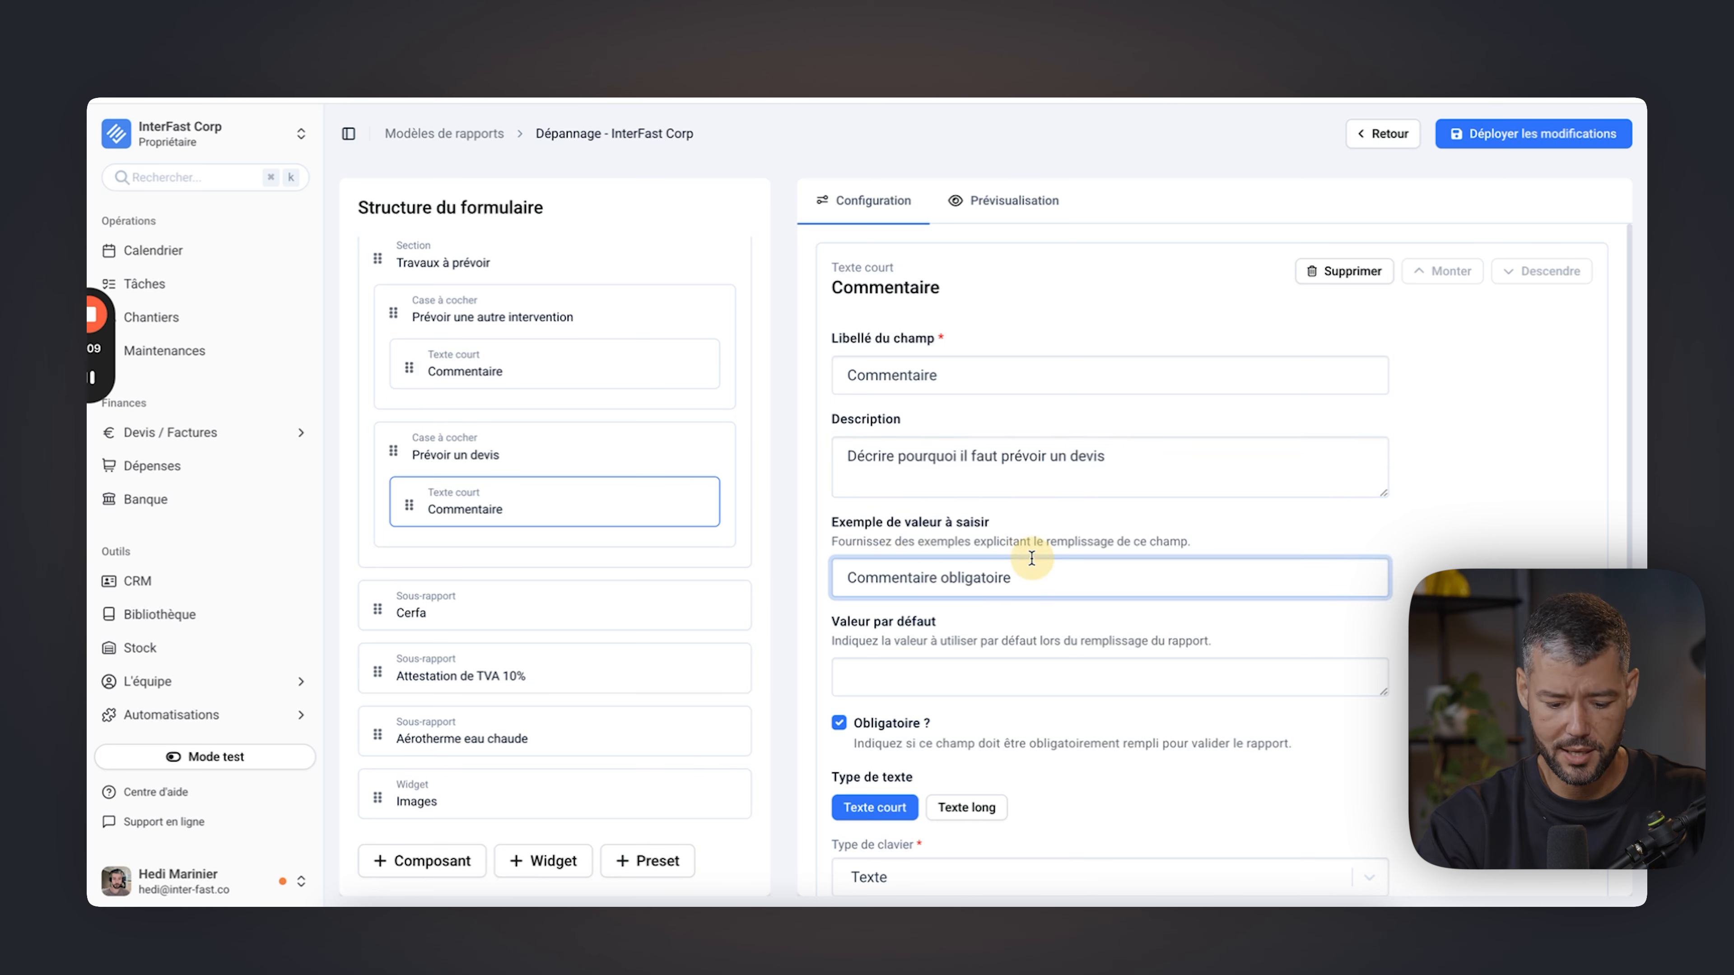
pyautogui.moveTo(788, 582); pyautogui.dragTo(1080, 581)
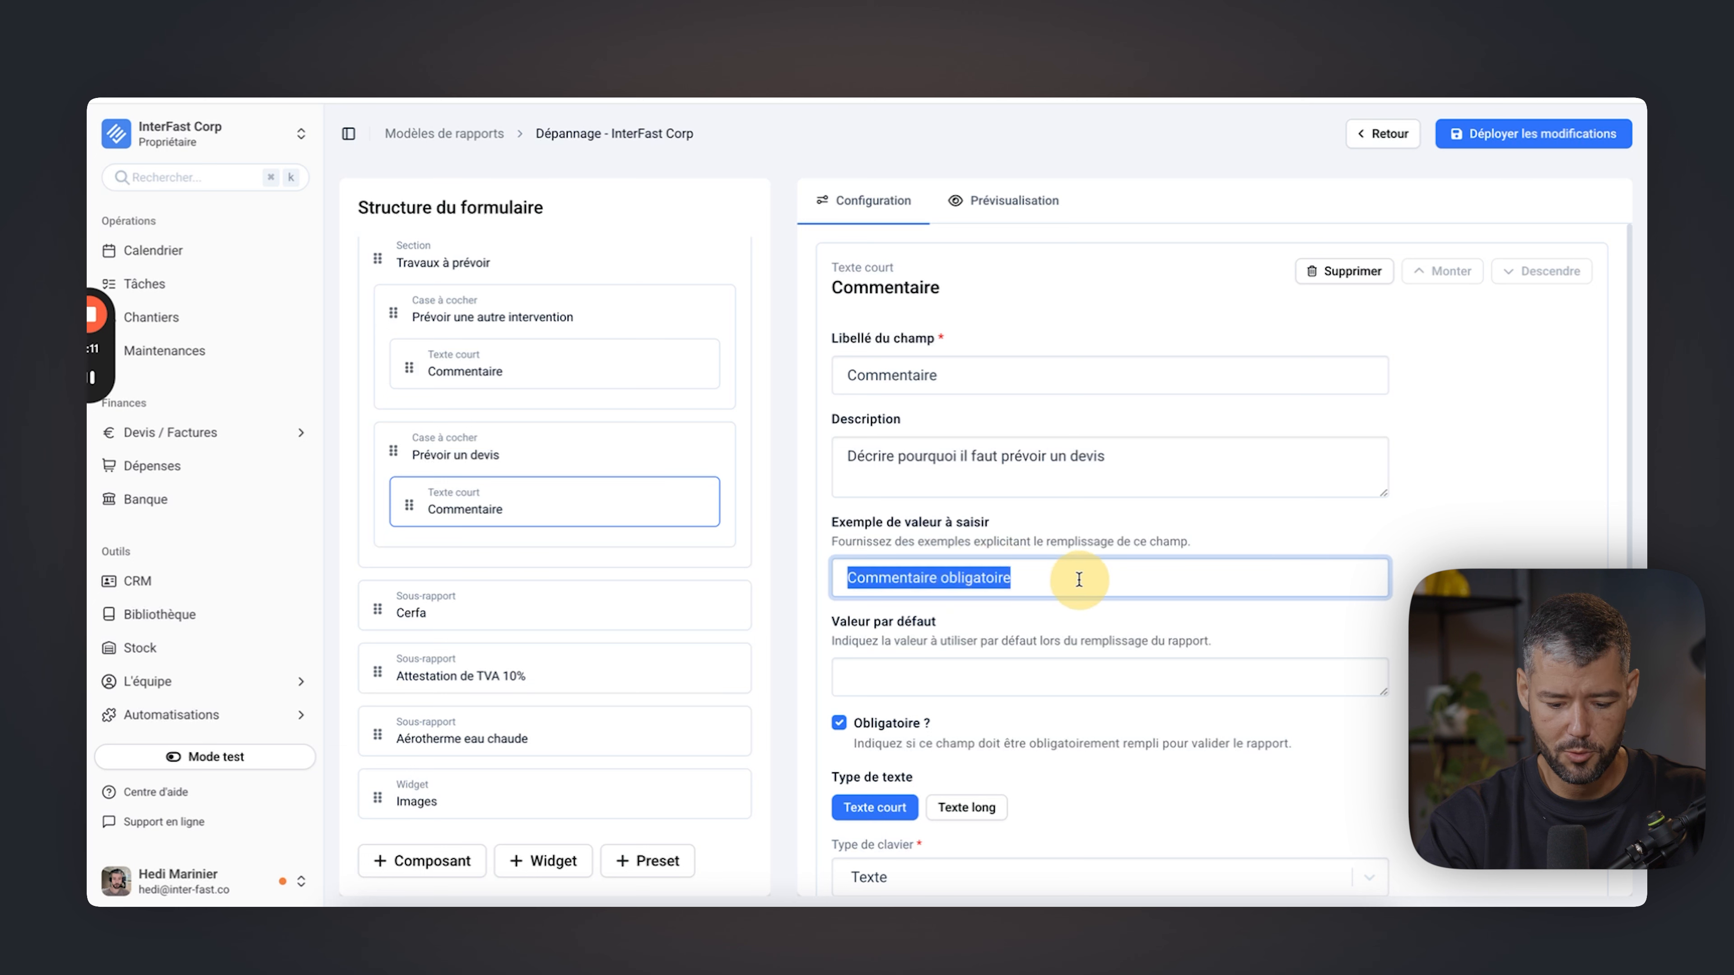
pyautogui.click(1032, 556)
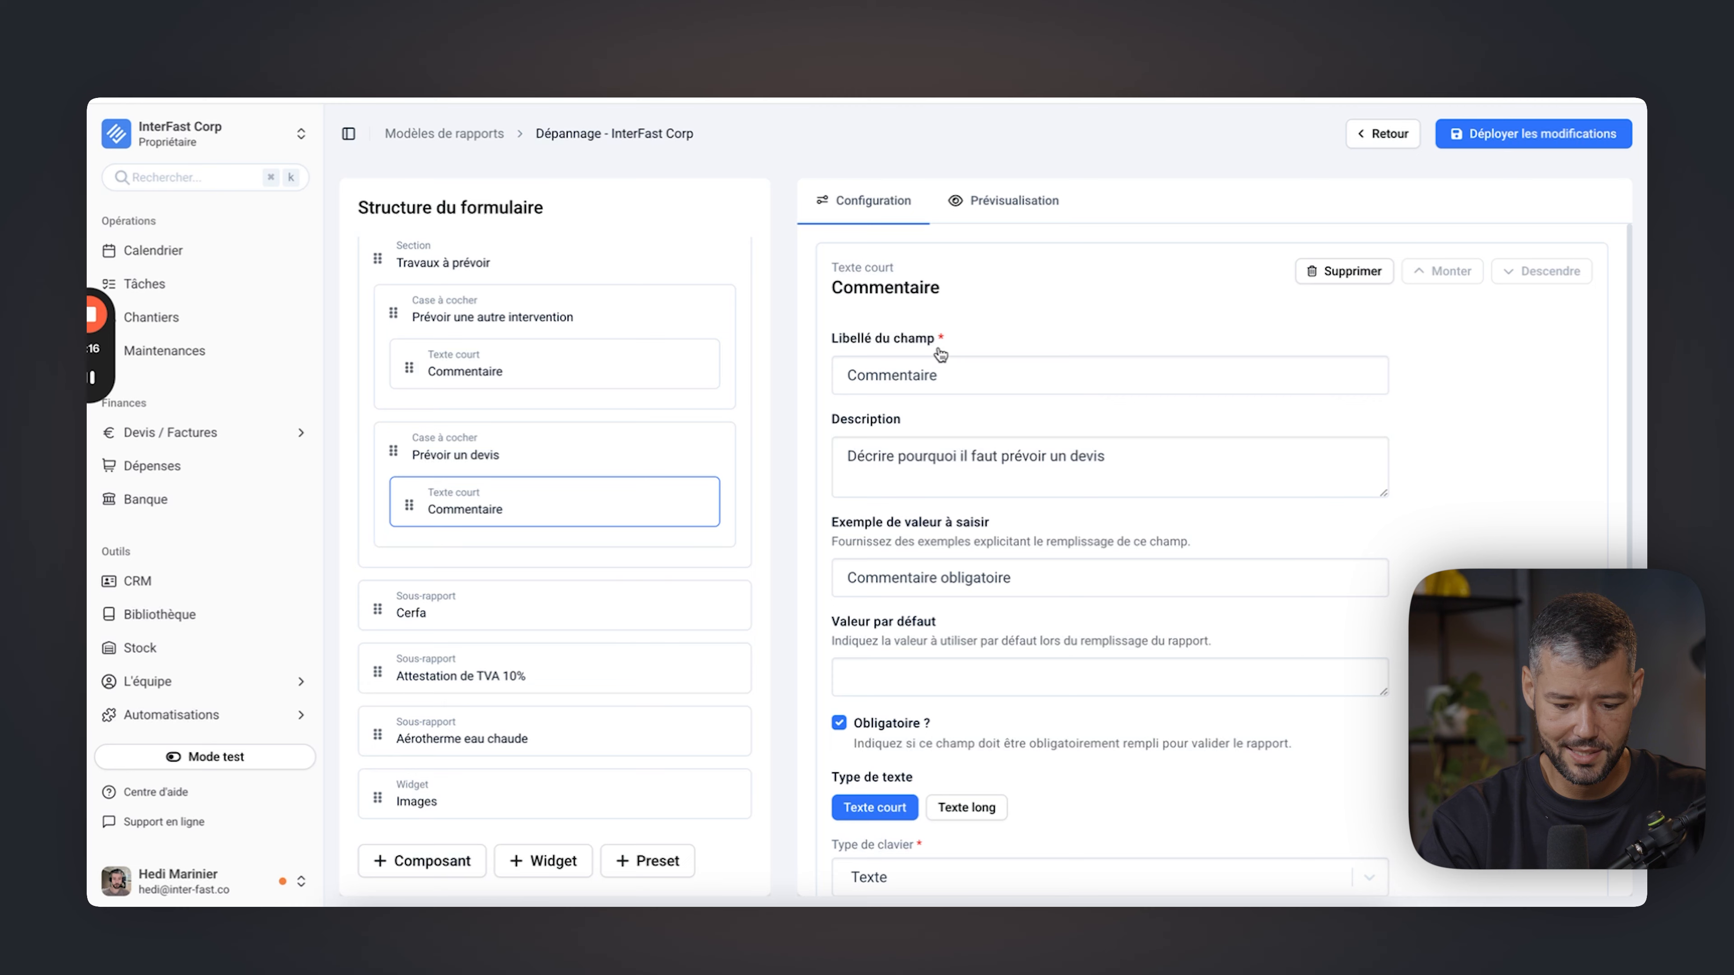
pyautogui.scroll(-3, 940, 354)
pyautogui.click(830, 784)
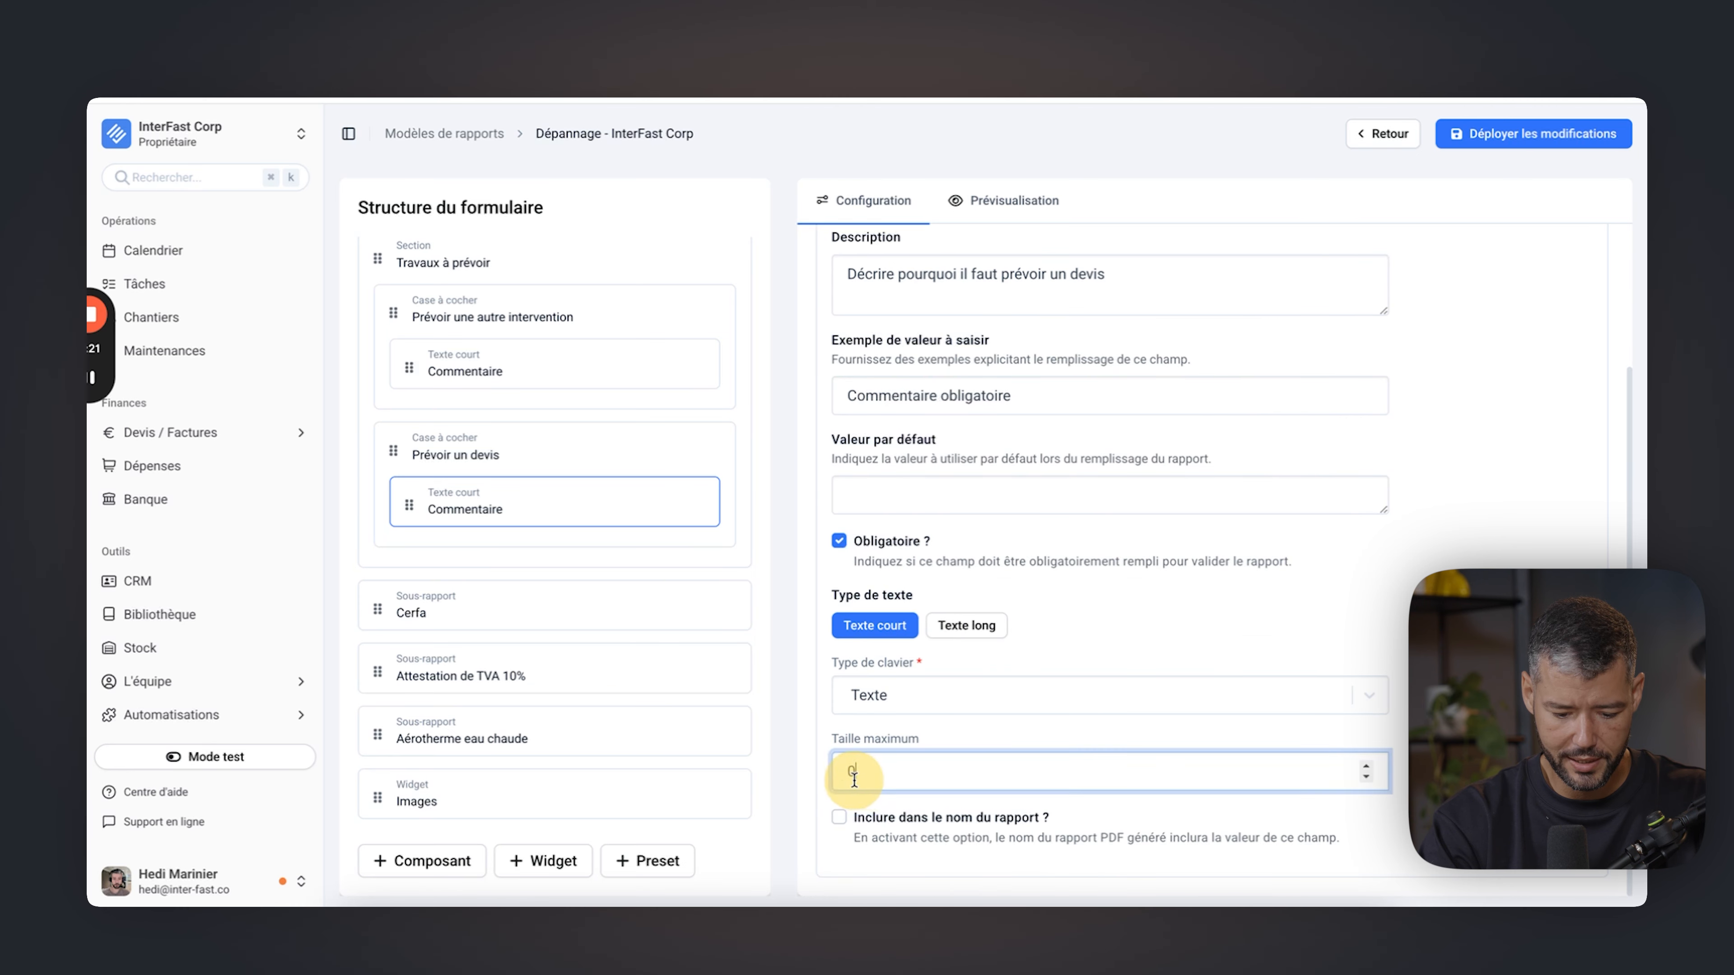
pyautogui.click(882, 765)
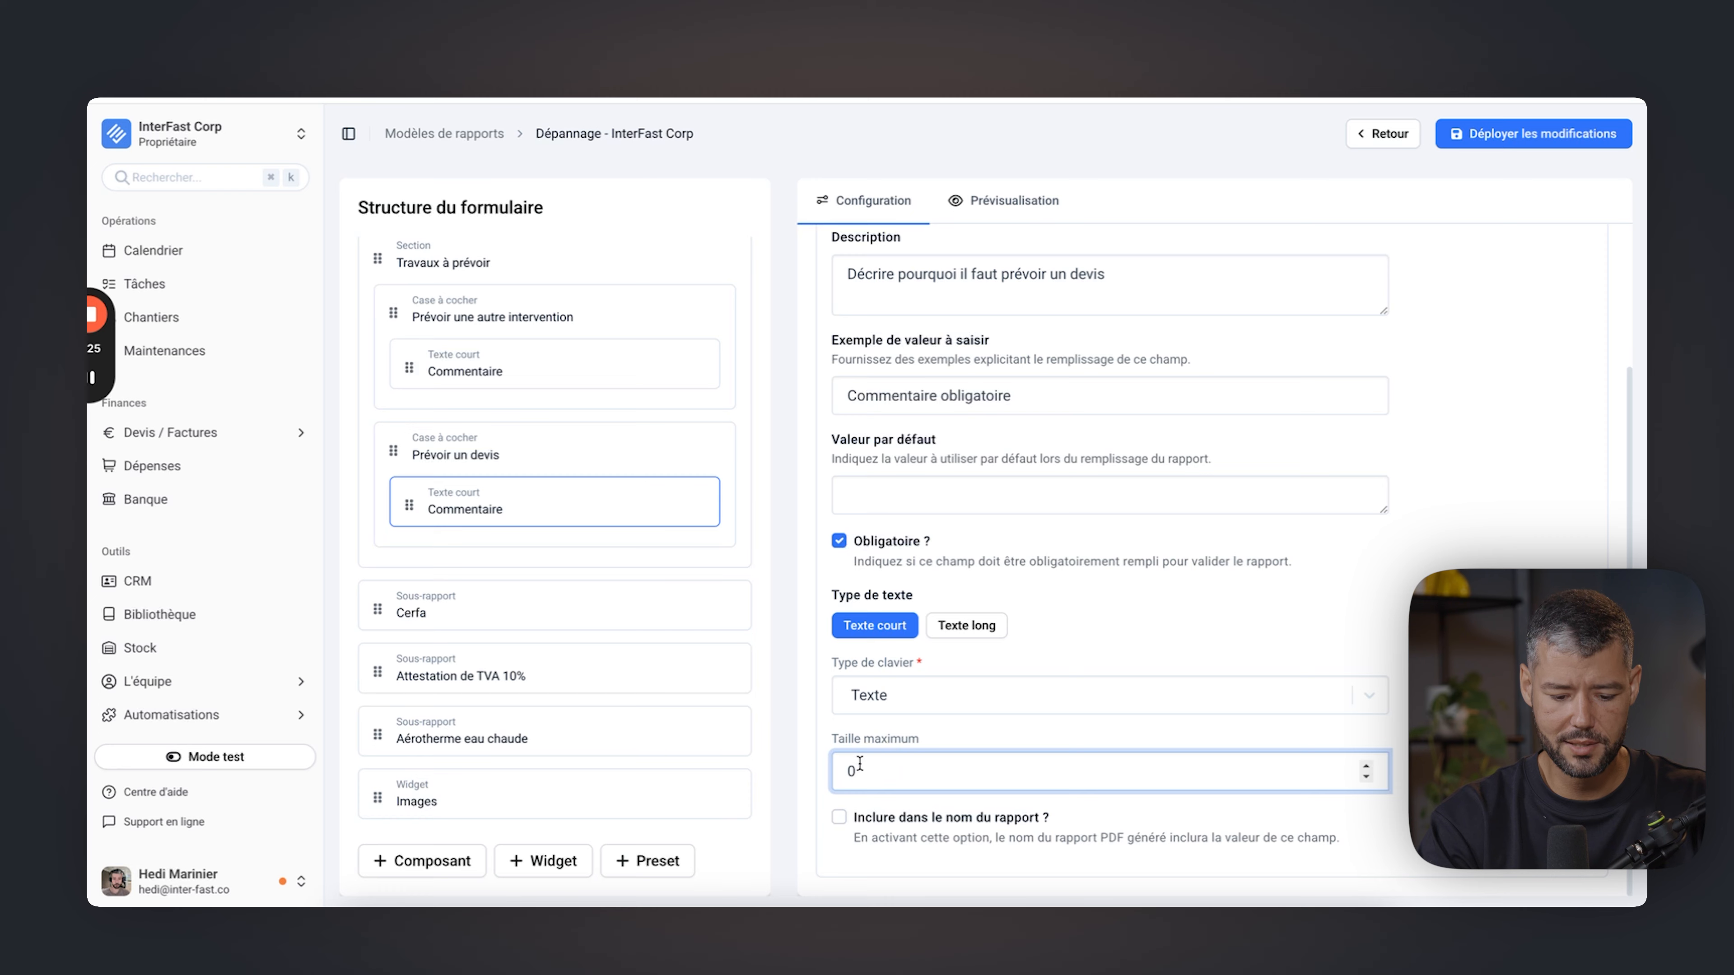
pyautogui.scroll(3, 860, 765)
pyautogui.click(998, 463)
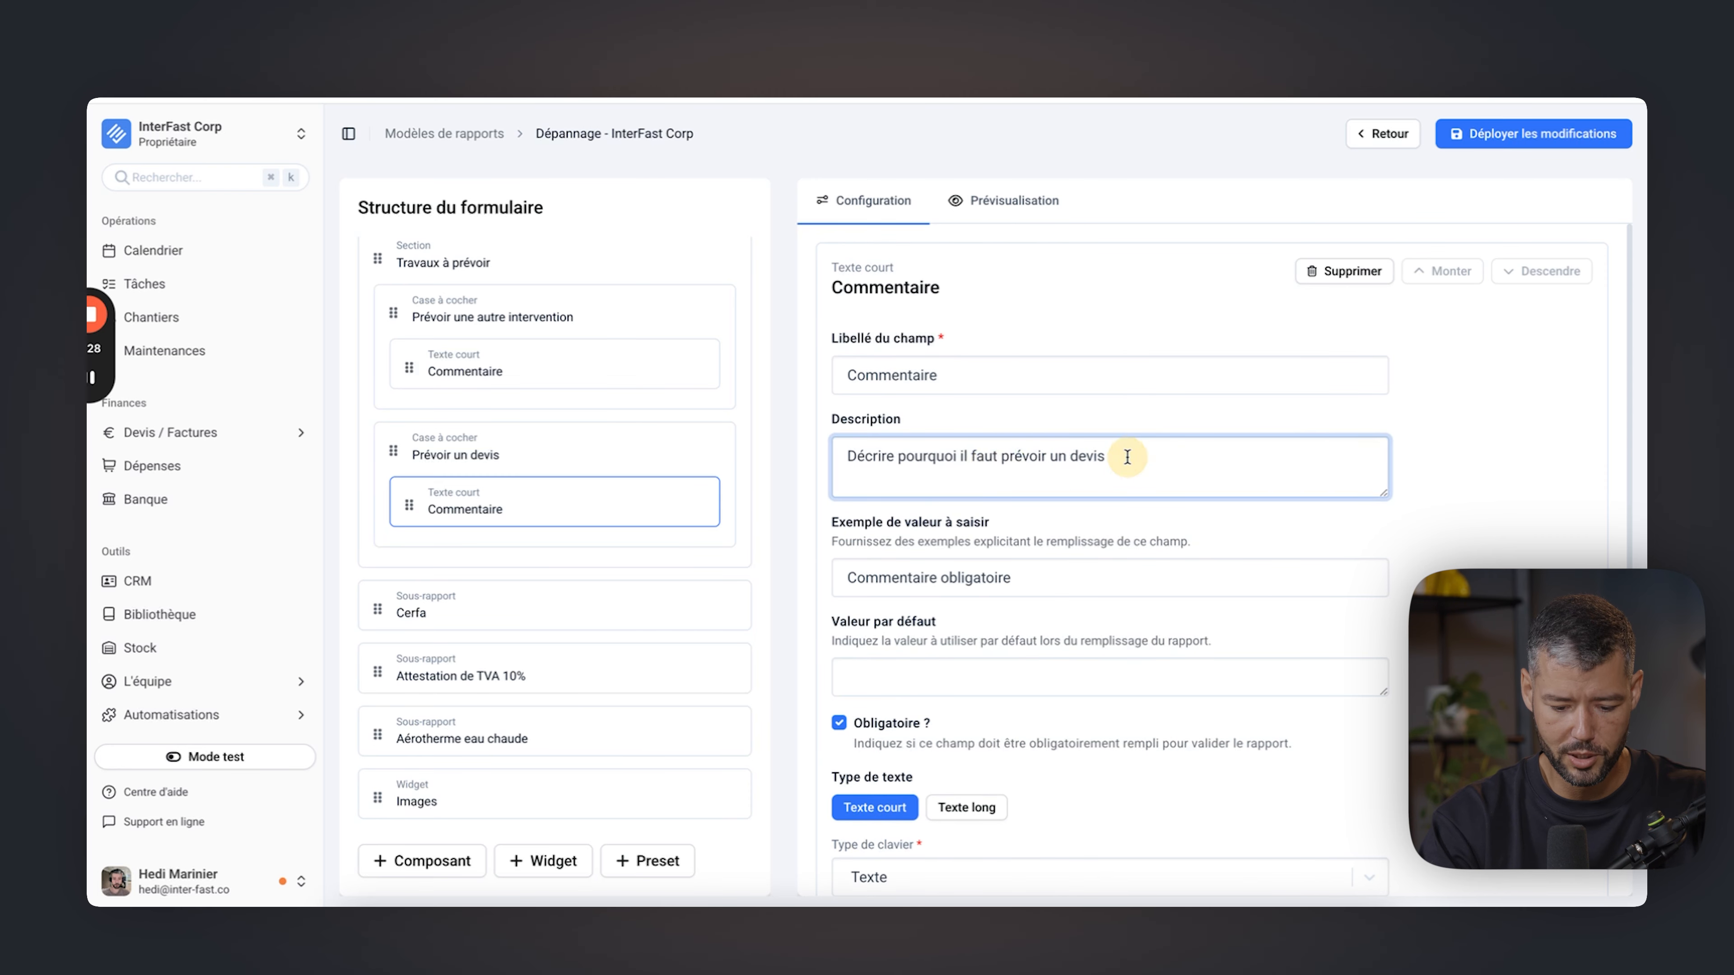
pyautogui.moveTo(1131, 457); pyautogui.dragTo(805, 457)
pyautogui.click(915, 567)
pyautogui.click(904, 673)
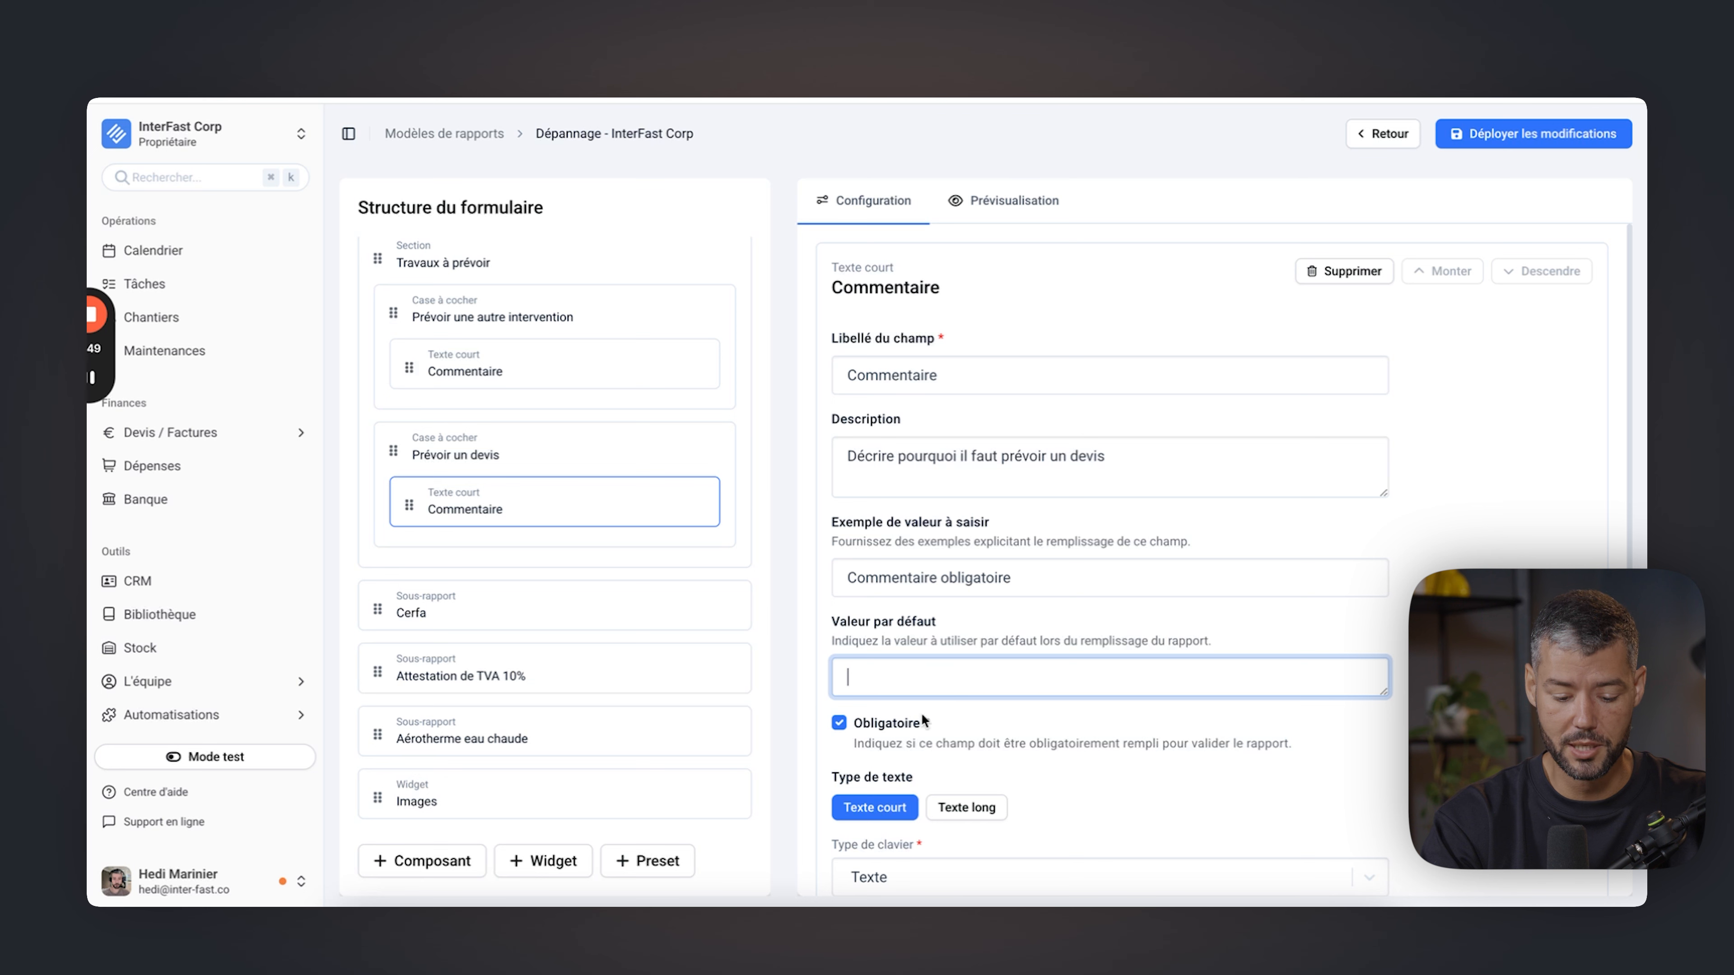
# Try the Texte long type and its line-break option on the Commentaire field, and return the type to Texte court.
pyautogui.scroll(-2, 846, 723)
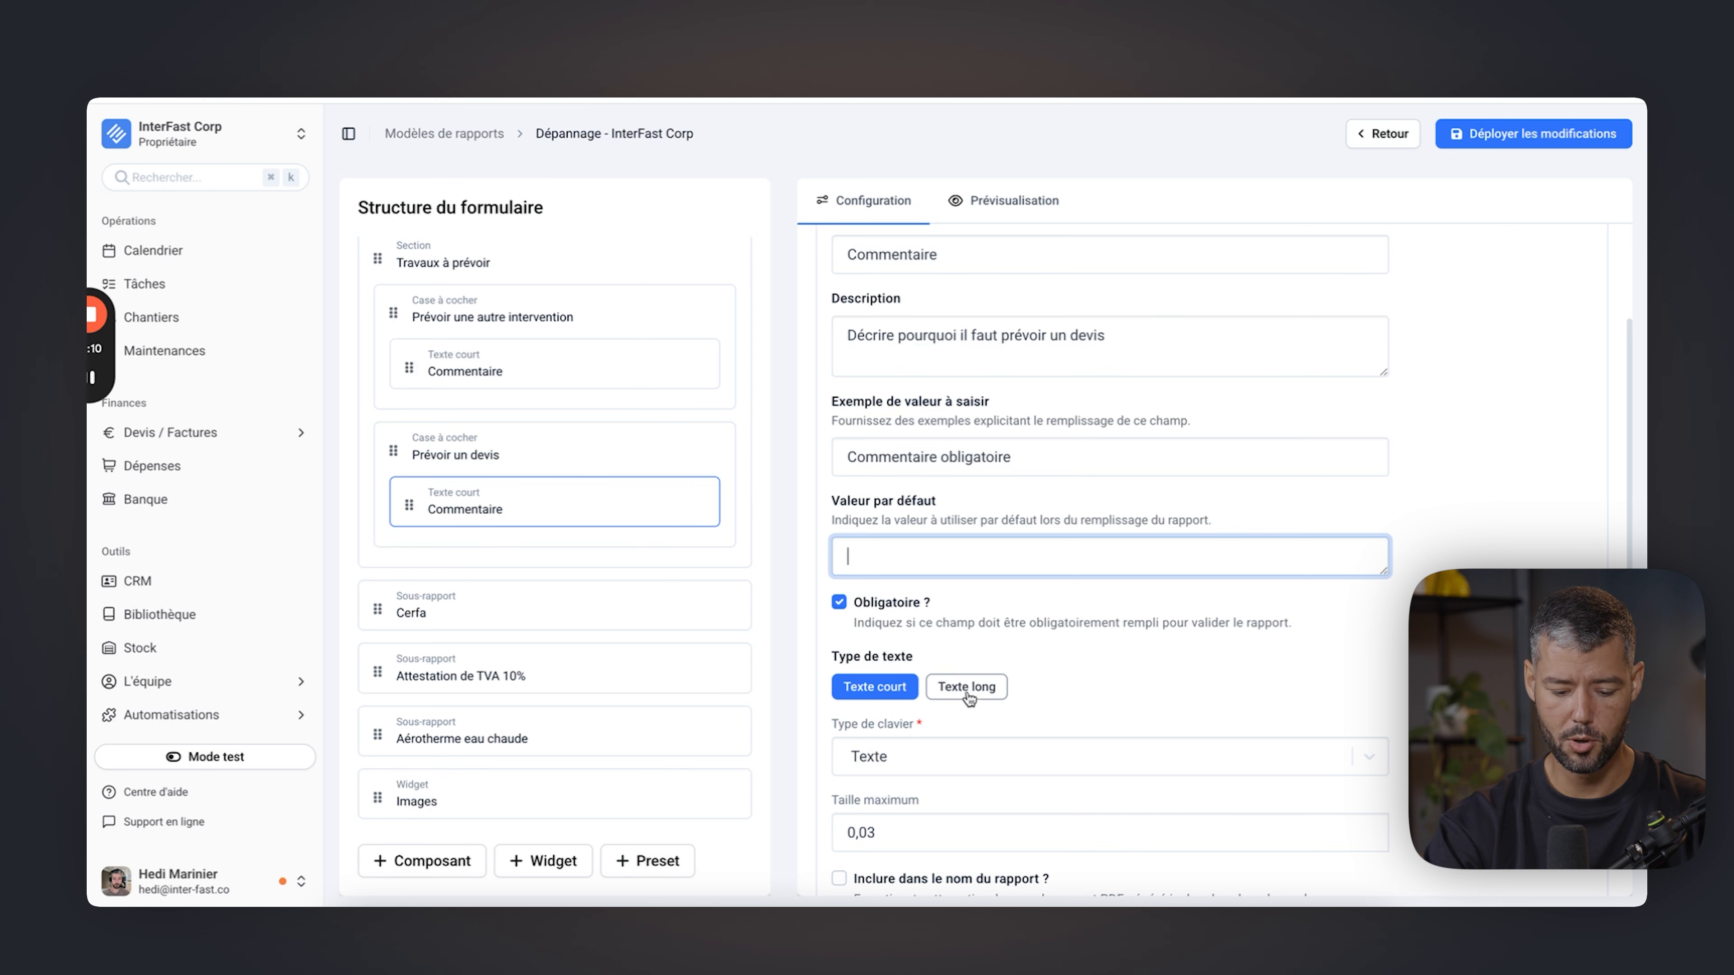
pyautogui.click(972, 694)
pyautogui.click(928, 726)
pyautogui.click(928, 727)
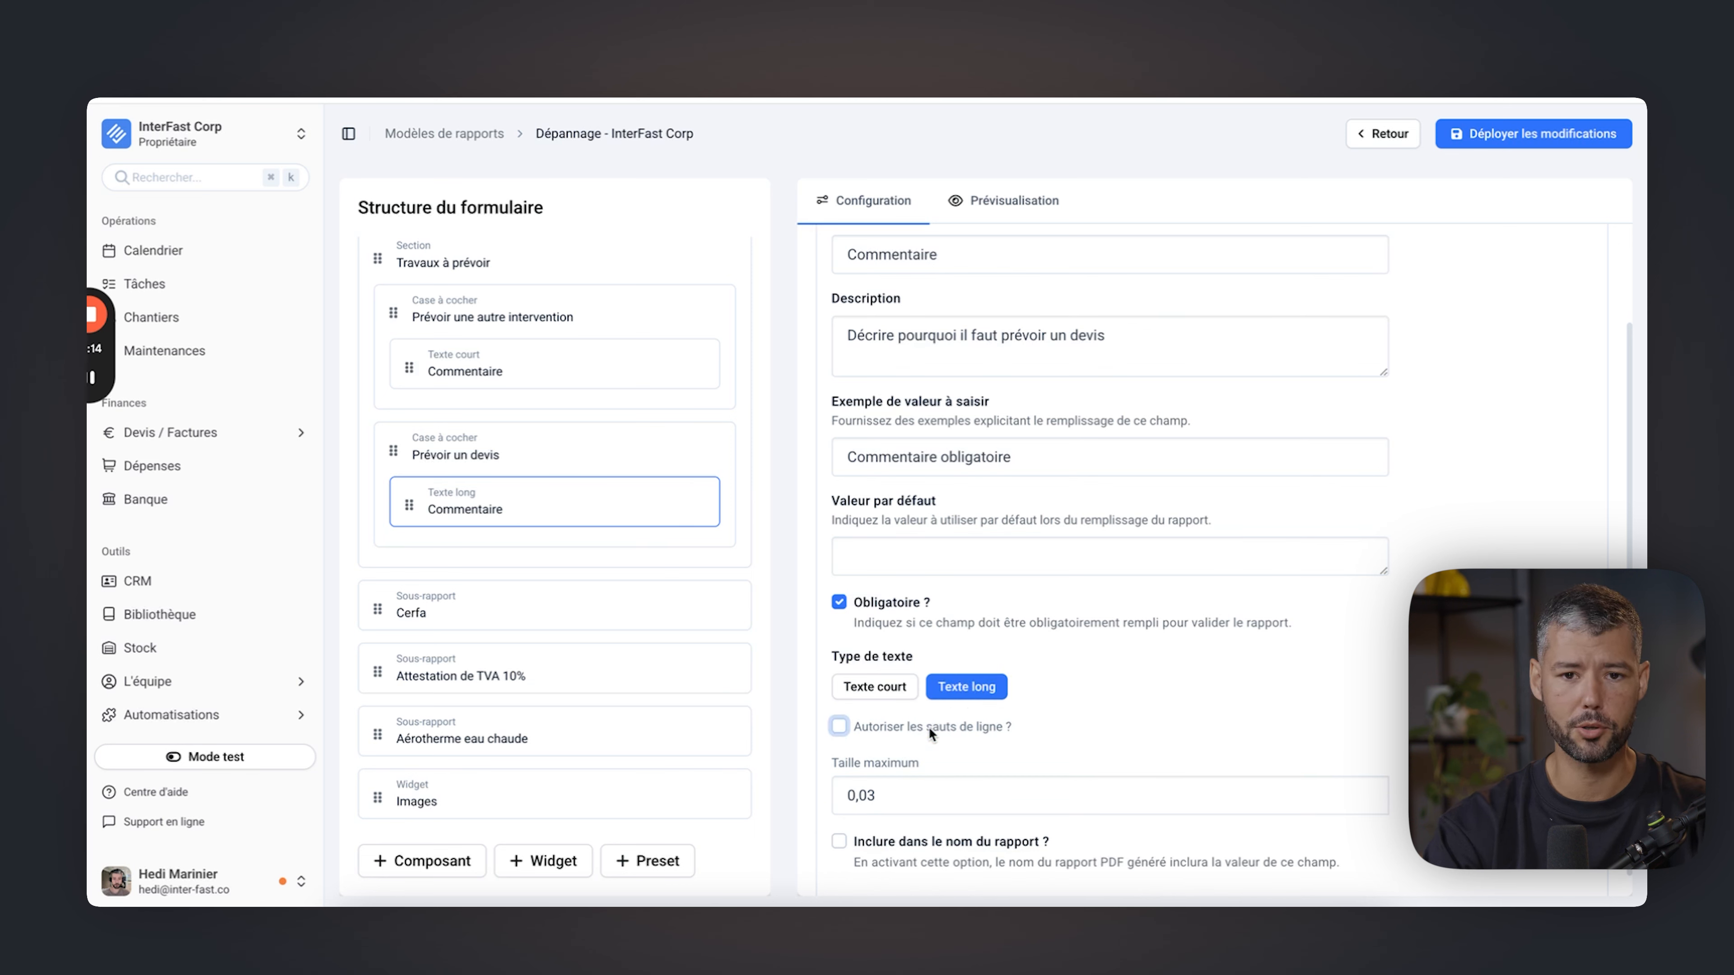
pyautogui.click(866, 679)
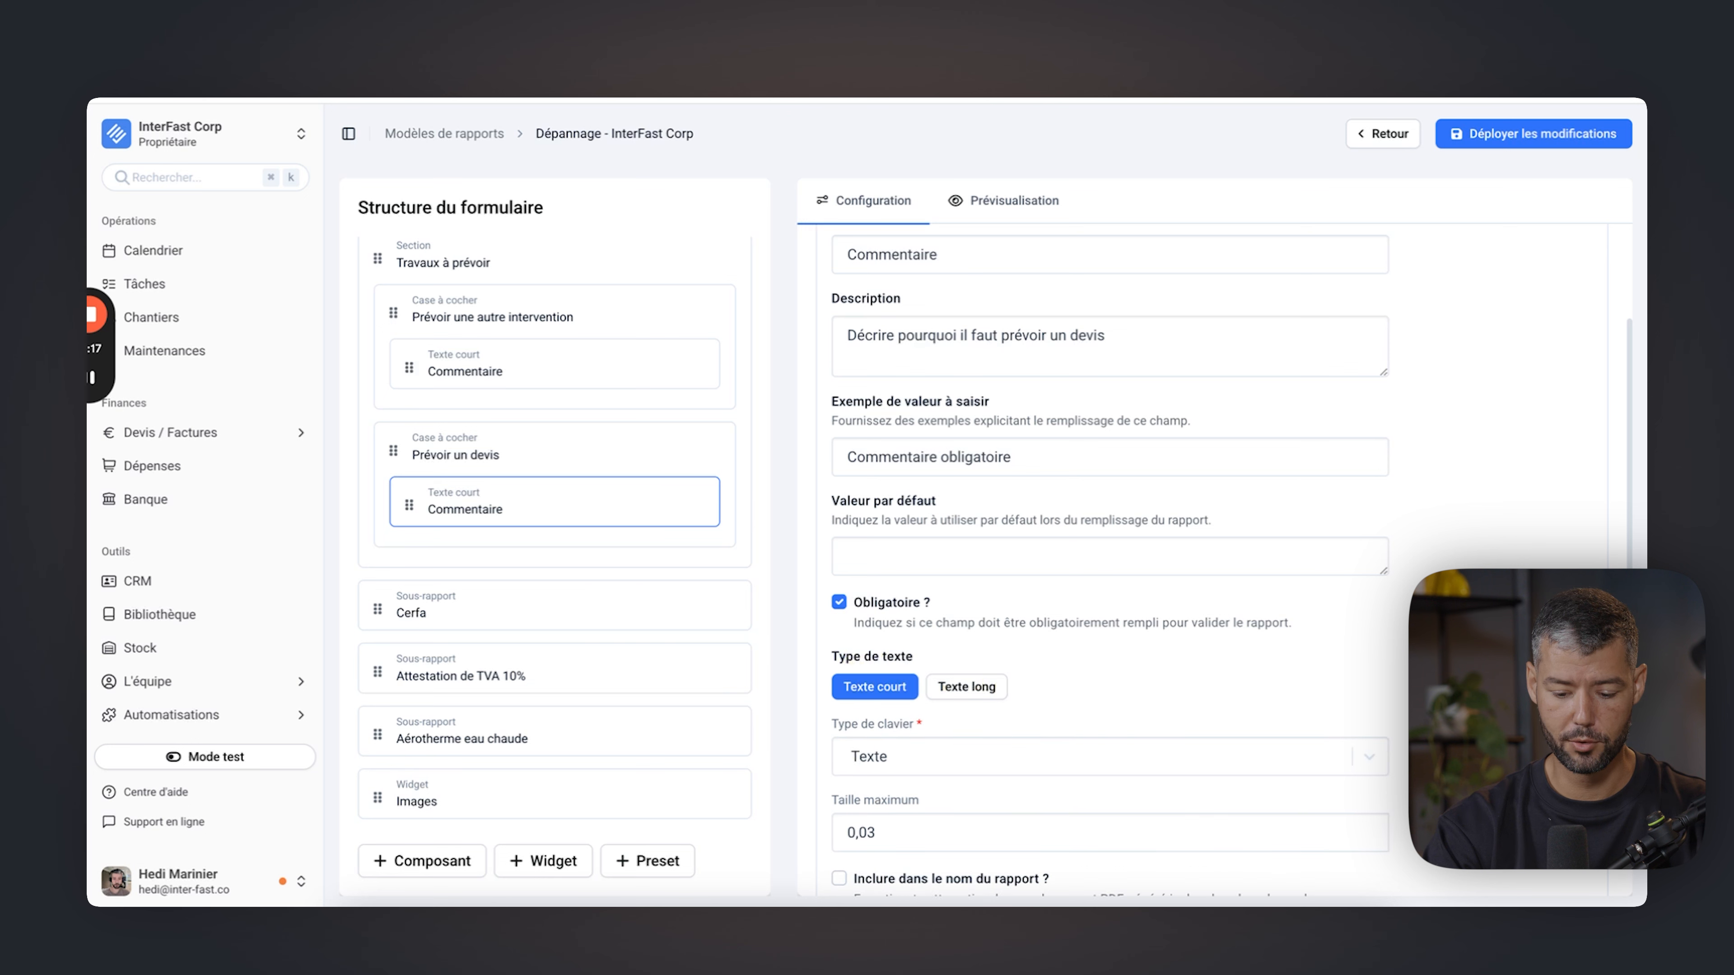
# Enlarge the Valeur par défaut text box and view the available keyboard types, keeping Texte.
pyautogui.click(1388, 569)
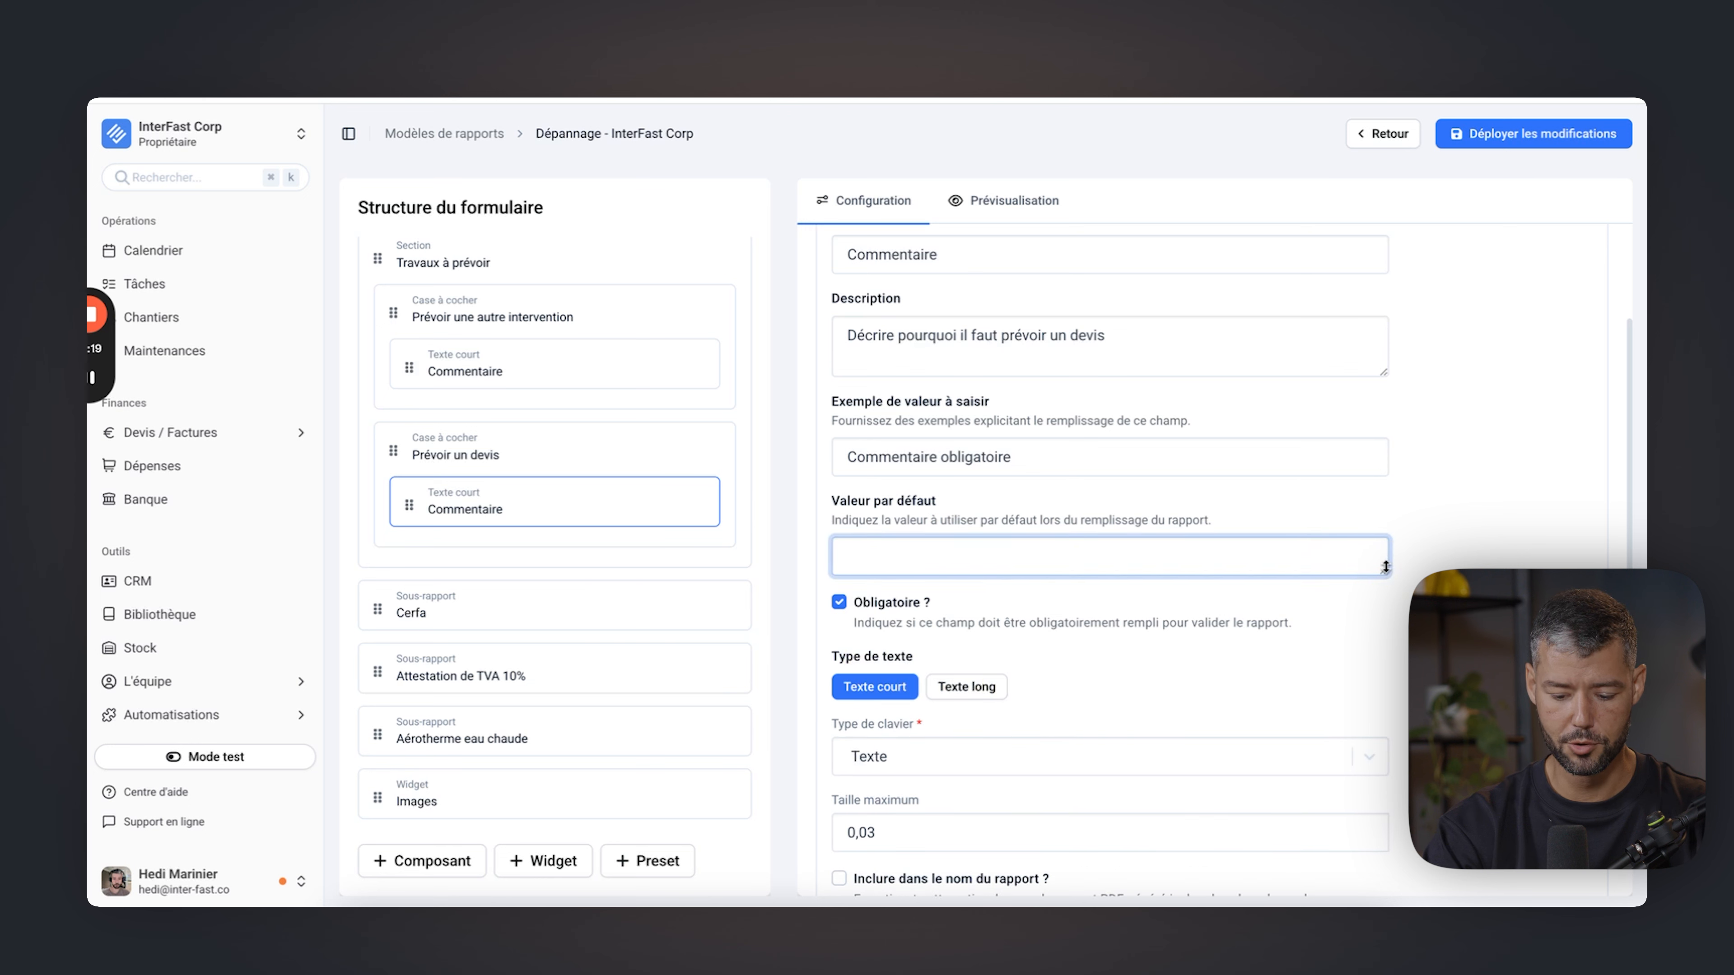
pyautogui.moveTo(1385, 569); pyautogui.dragTo(1382, 713)
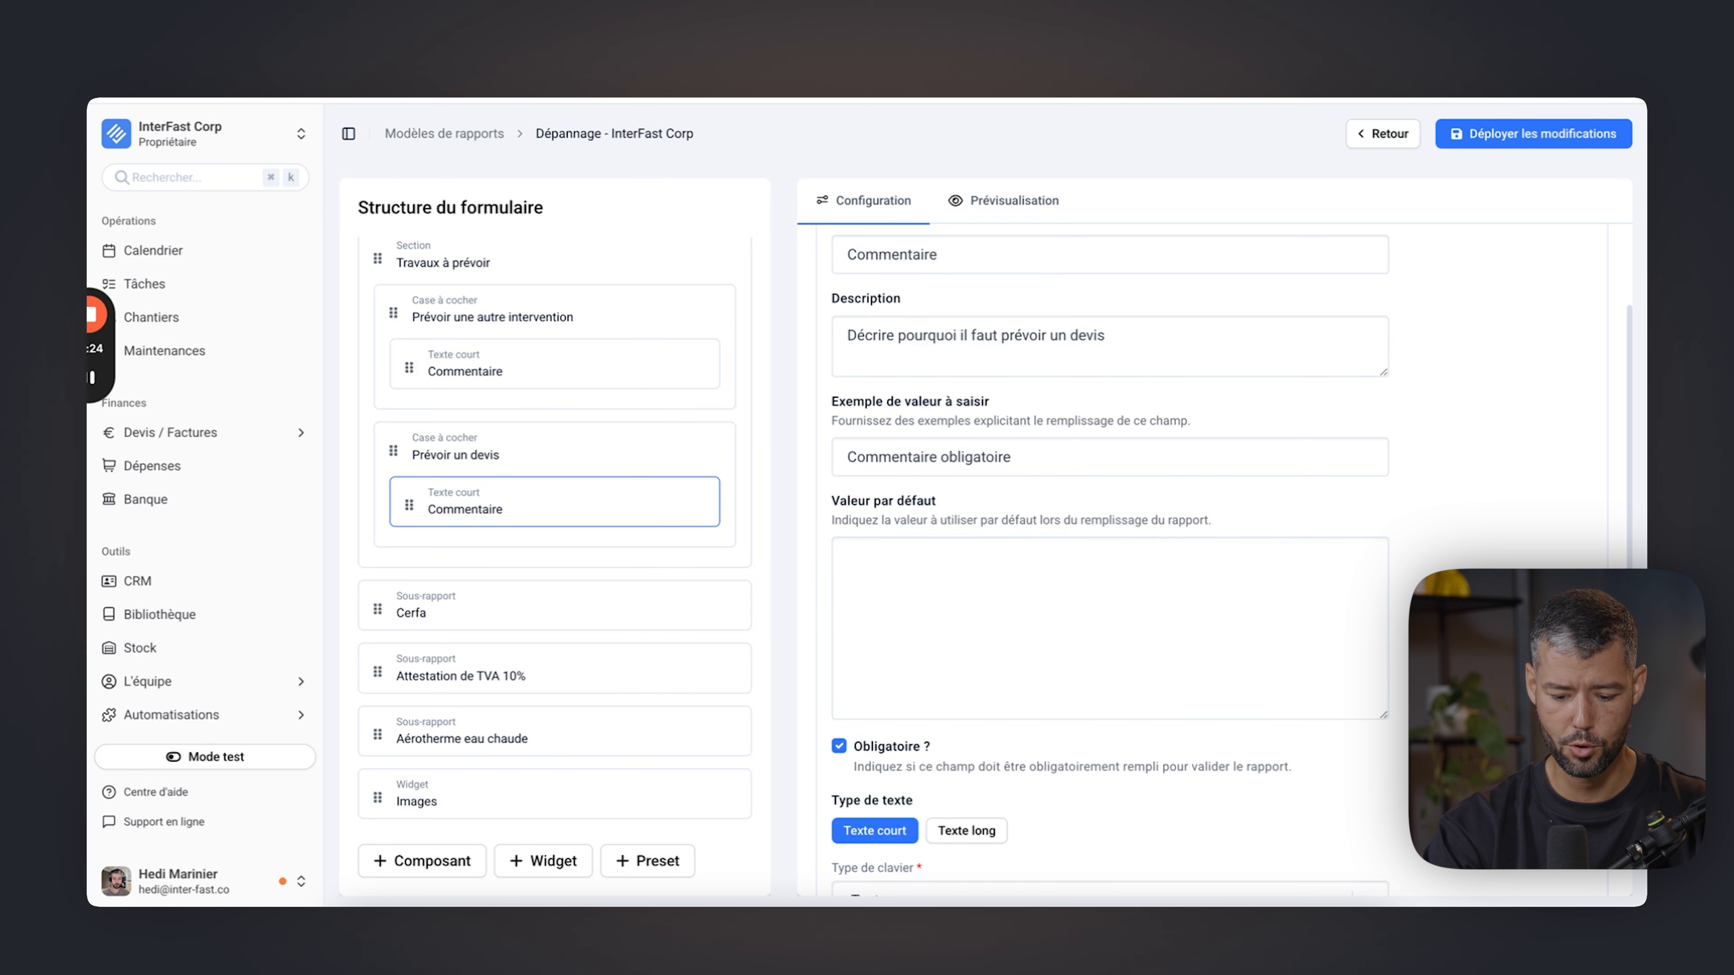
pyautogui.scroll(-3, 1161, 560)
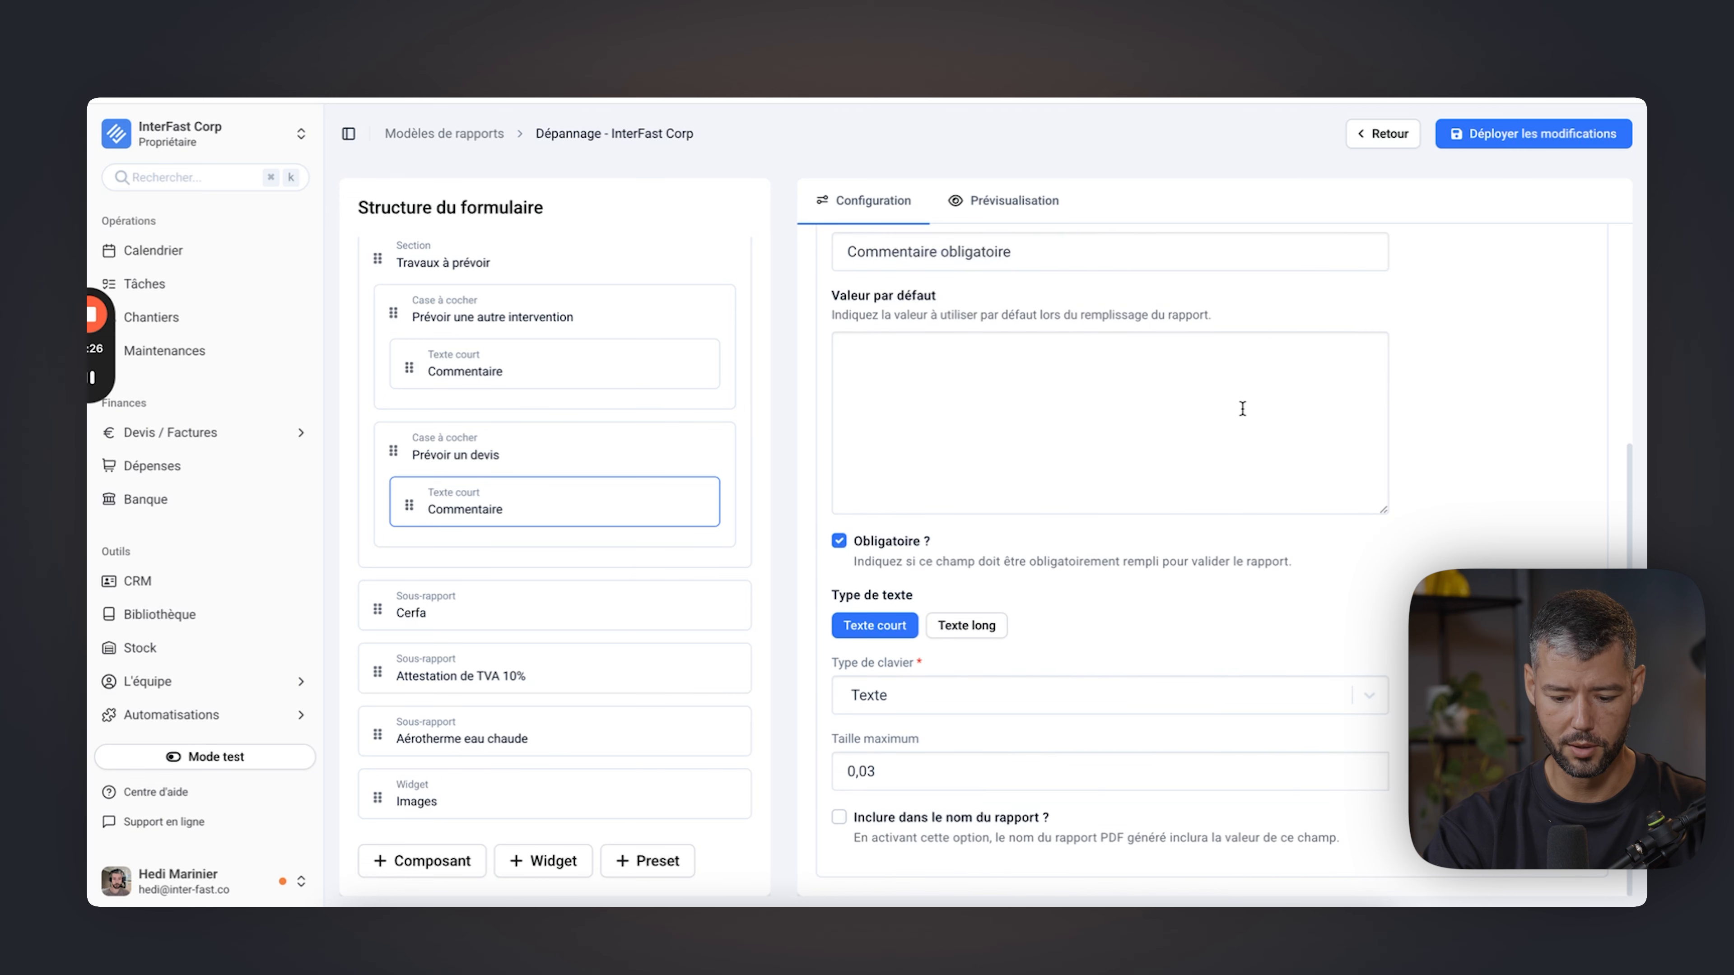
pyautogui.click(884, 693)
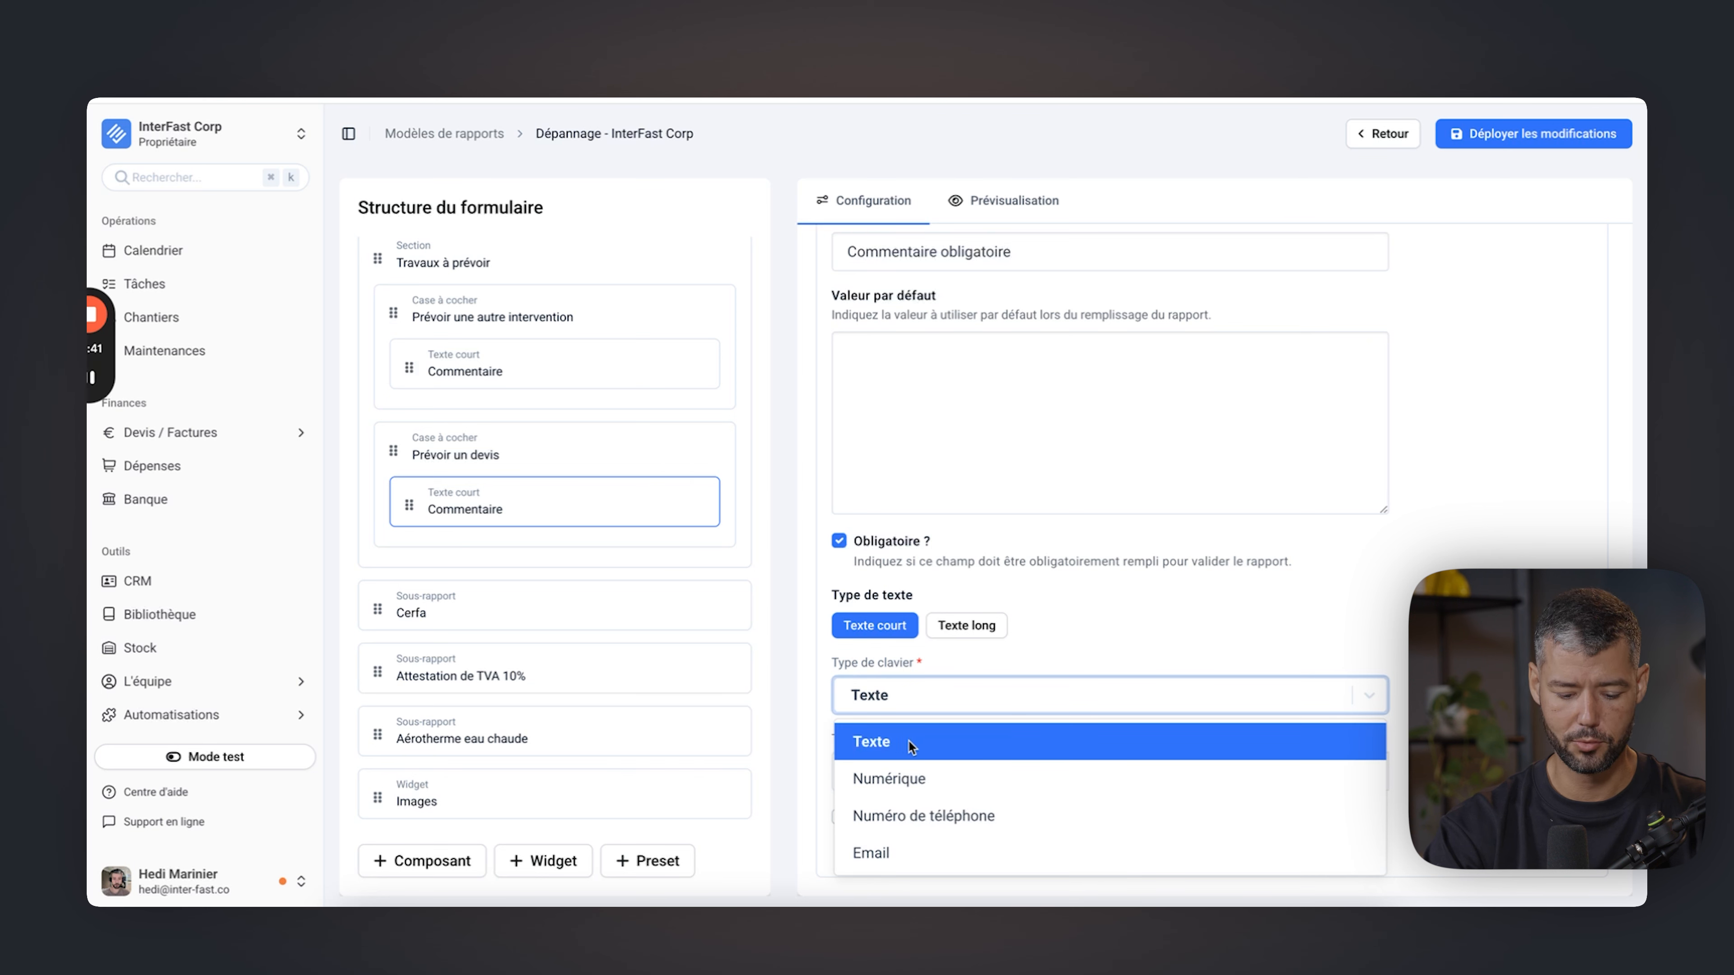
pyautogui.click(967, 693)
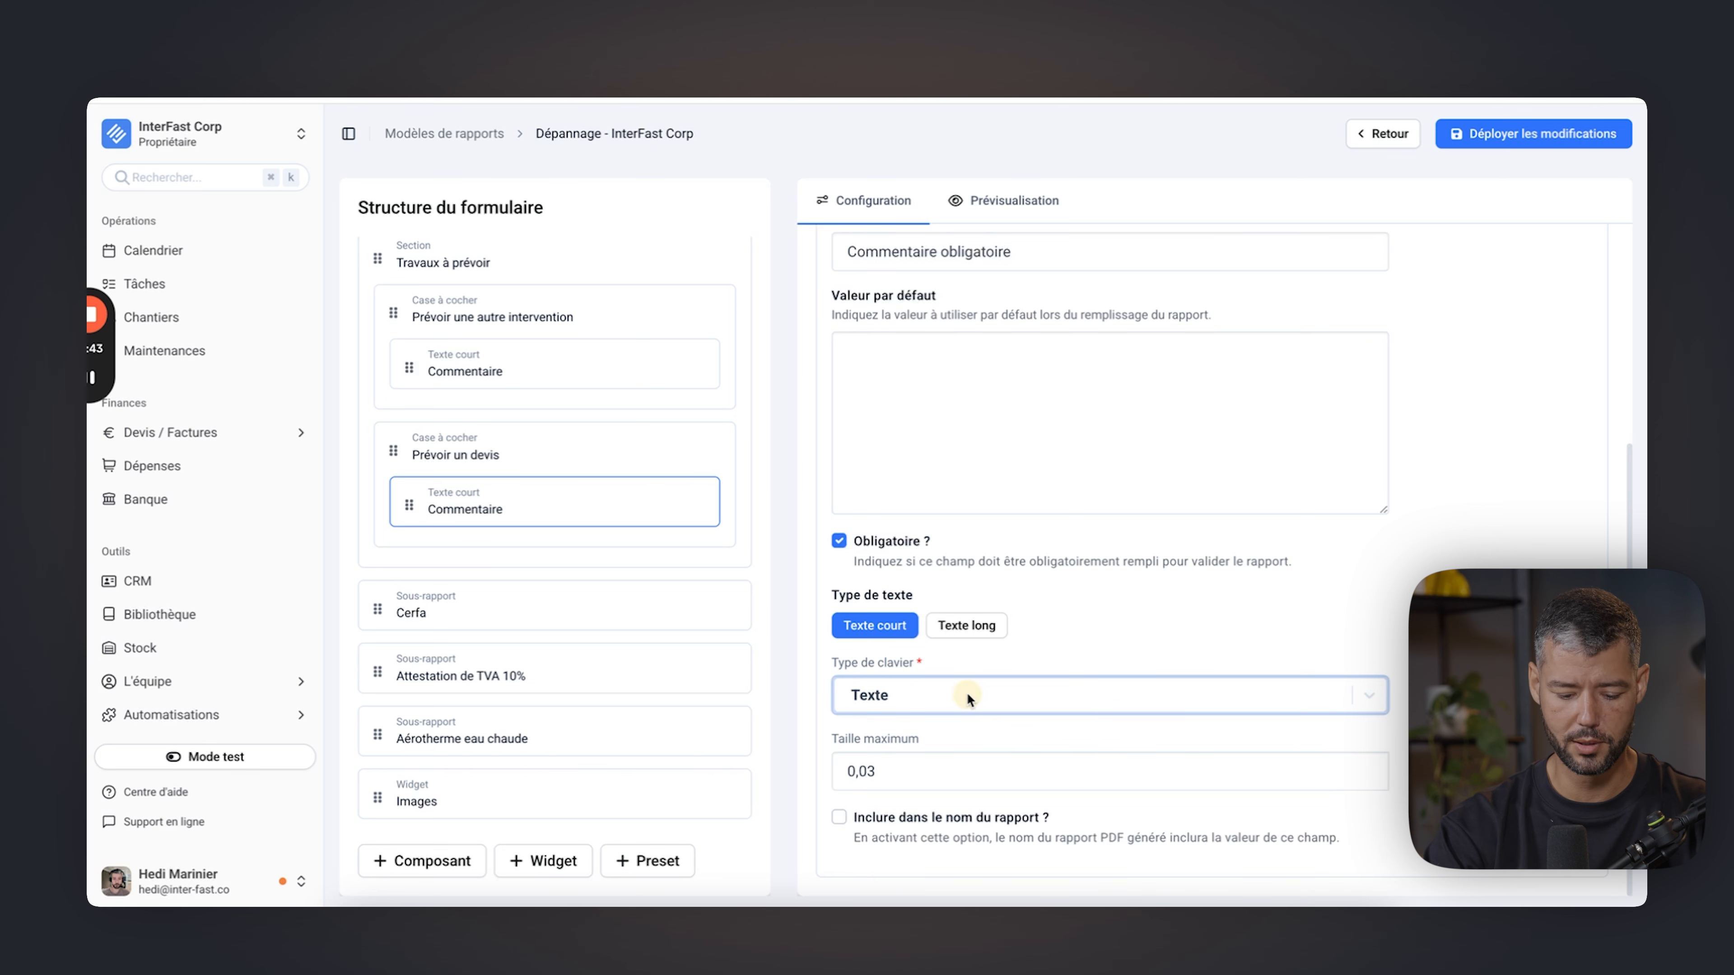
# Set the Commentaire field's maximum size to 0 and include its value in the report name.
pyautogui.click(902, 770)
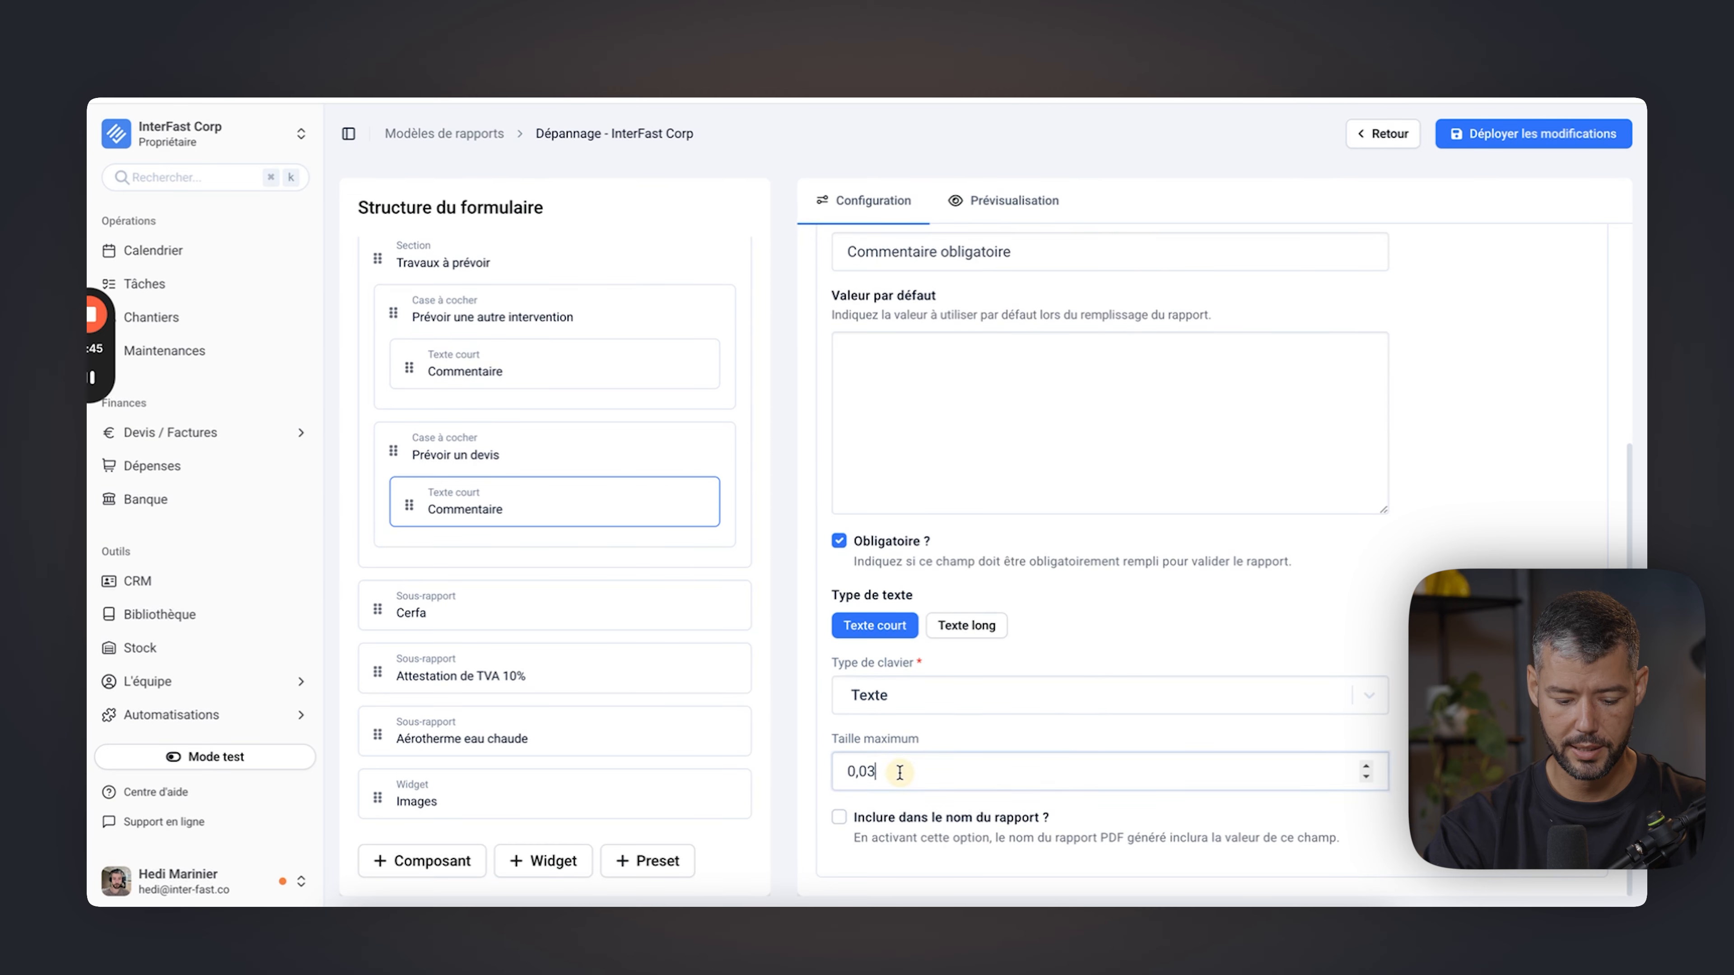
pyautogui.press('BackSpace')
pyautogui.press('BackSpace')
pyautogui.press('BackSpace')
pyautogui.click(1200, 743)
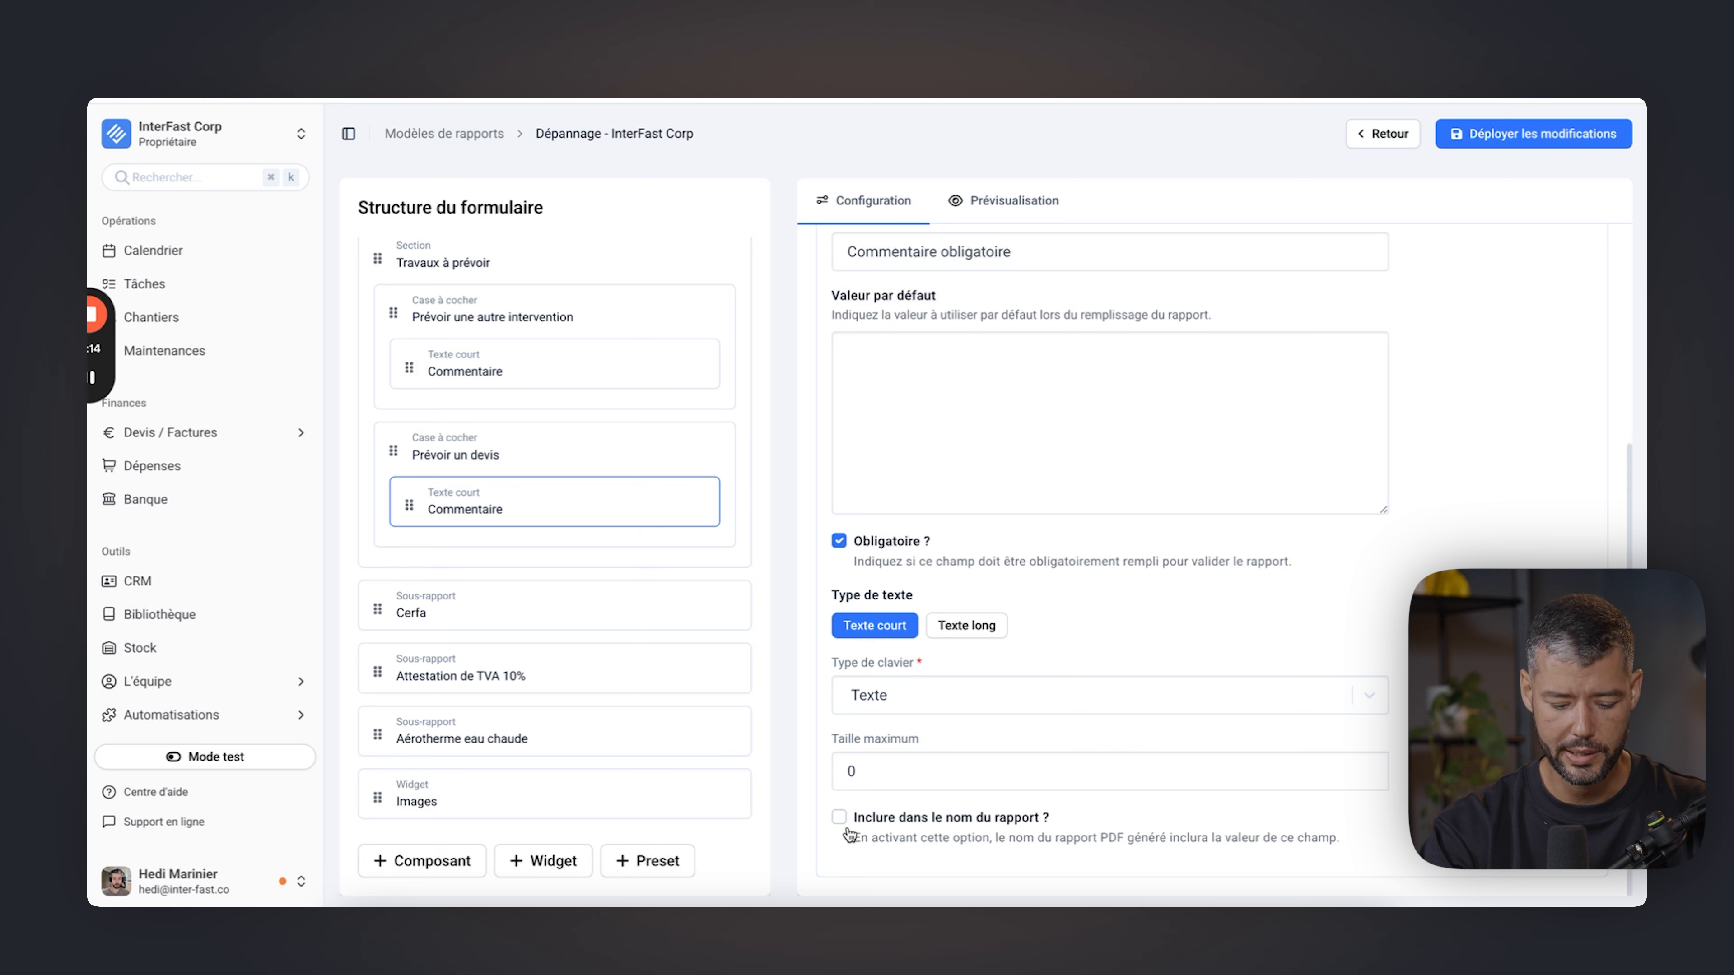
pyautogui.click(839, 818)
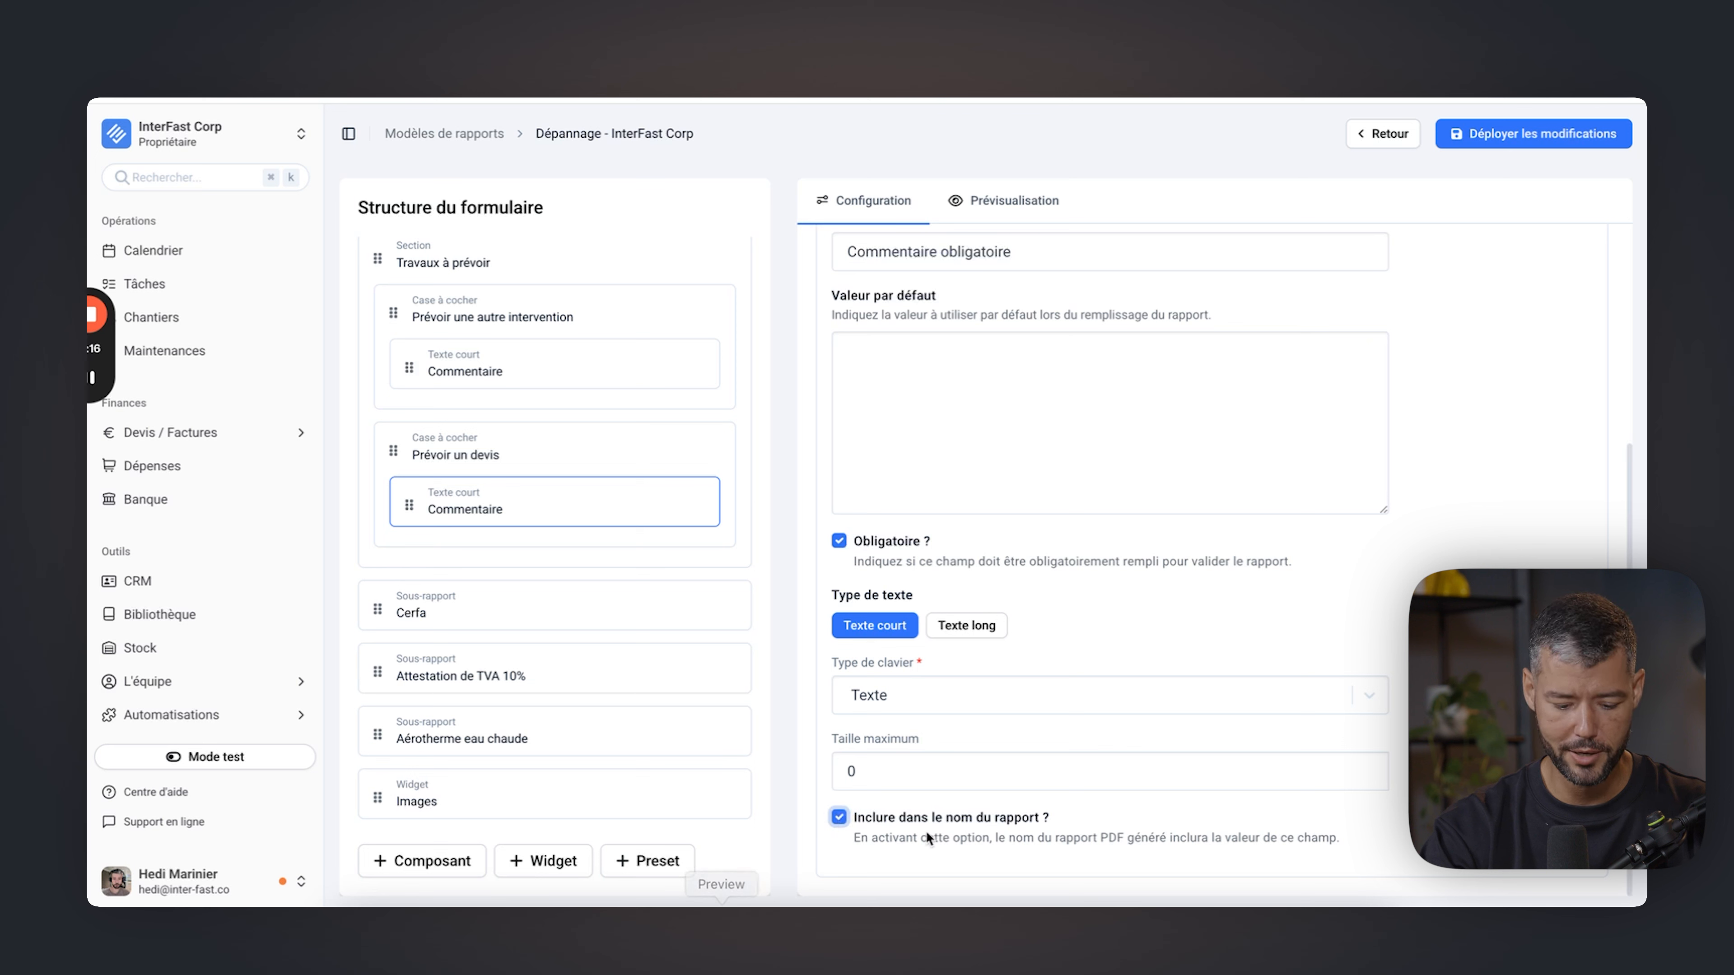
# Add a Liste déroulante component to the form and label it "Choix".
pyautogui.scroll(-3, 557, 827)
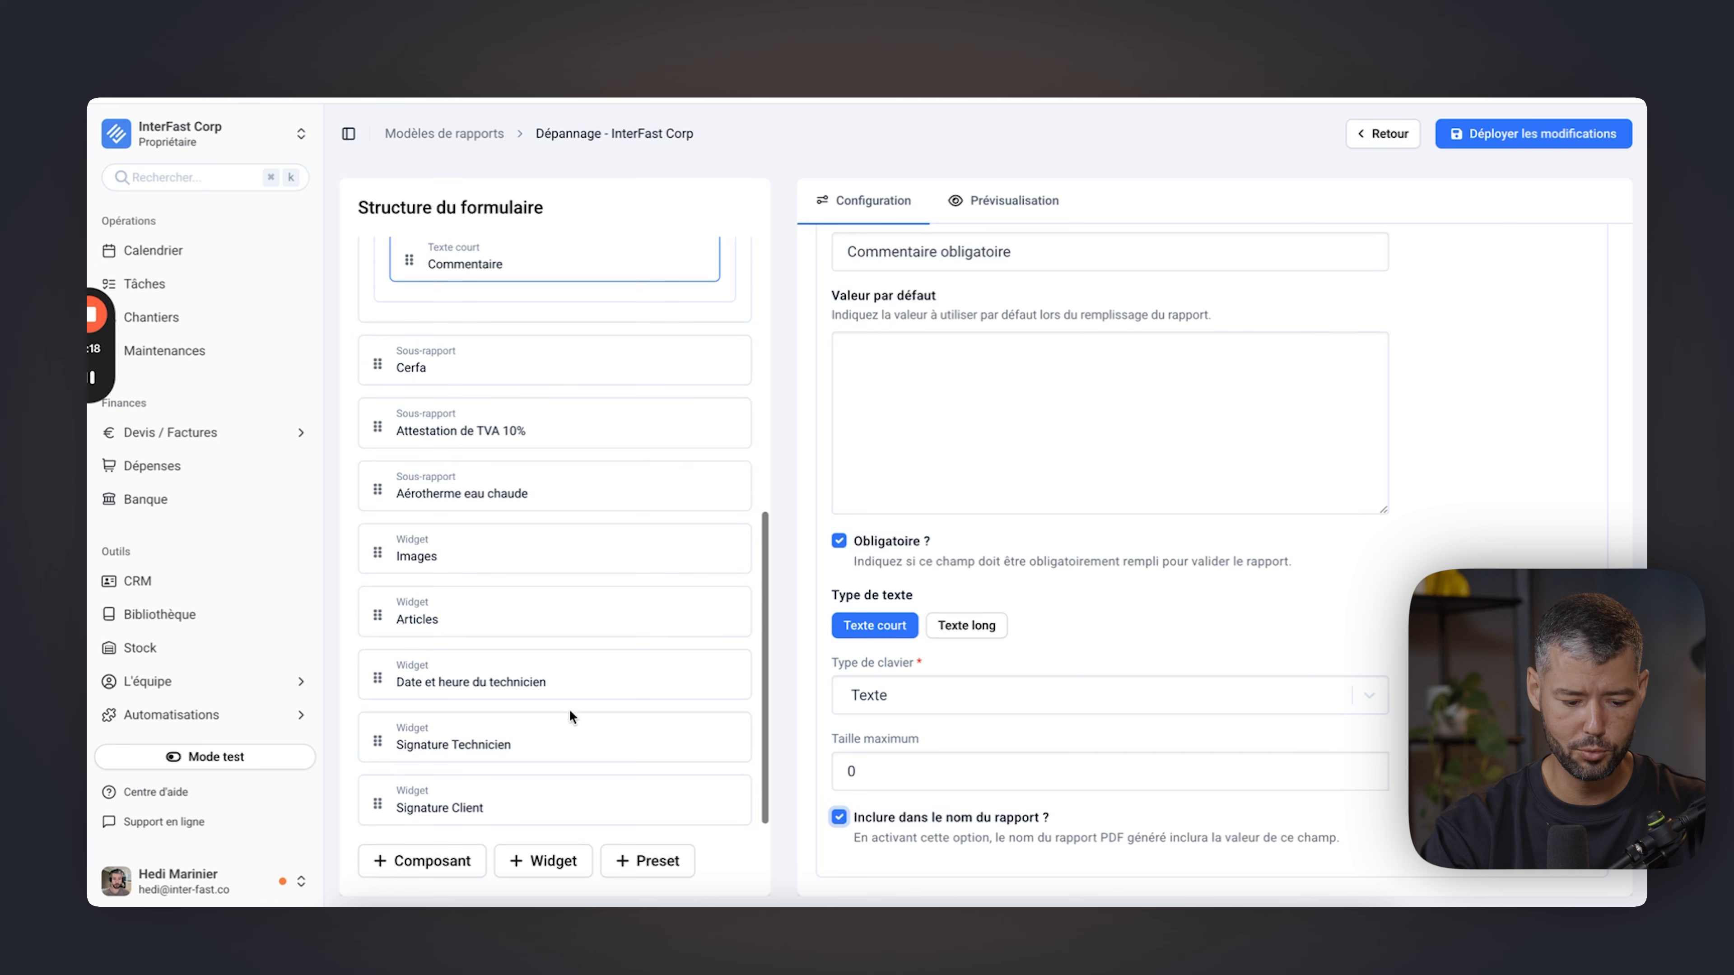
pyautogui.scroll(6, 571, 714)
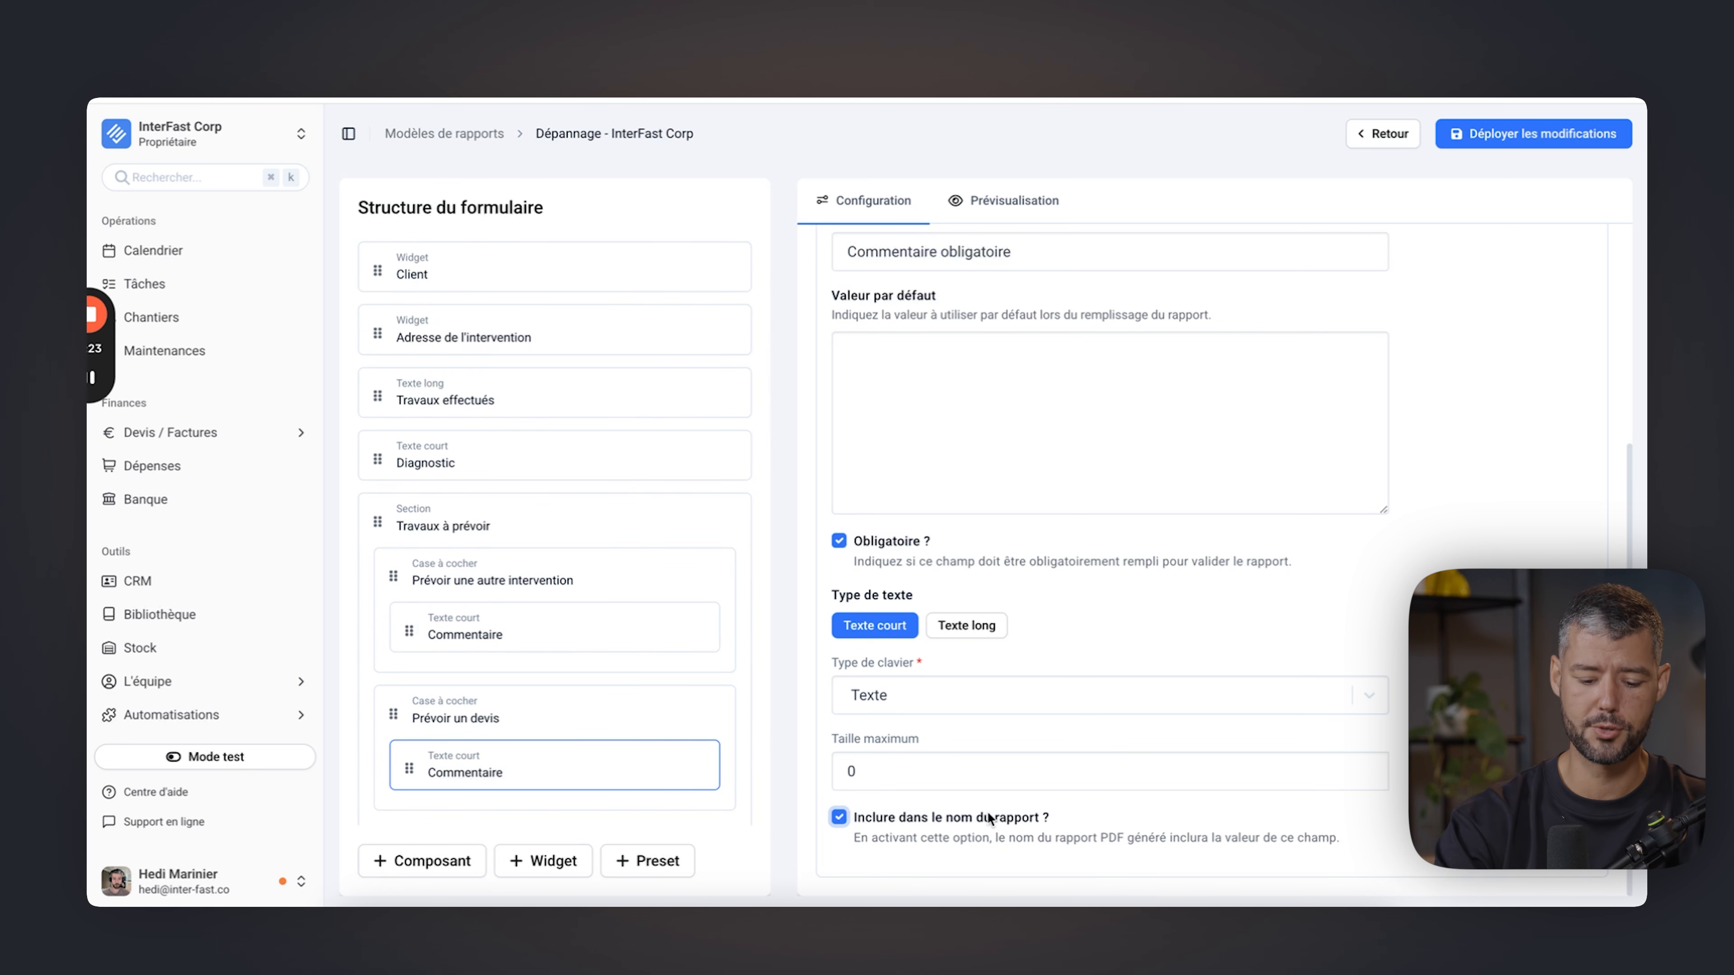
pyautogui.click(409, 861)
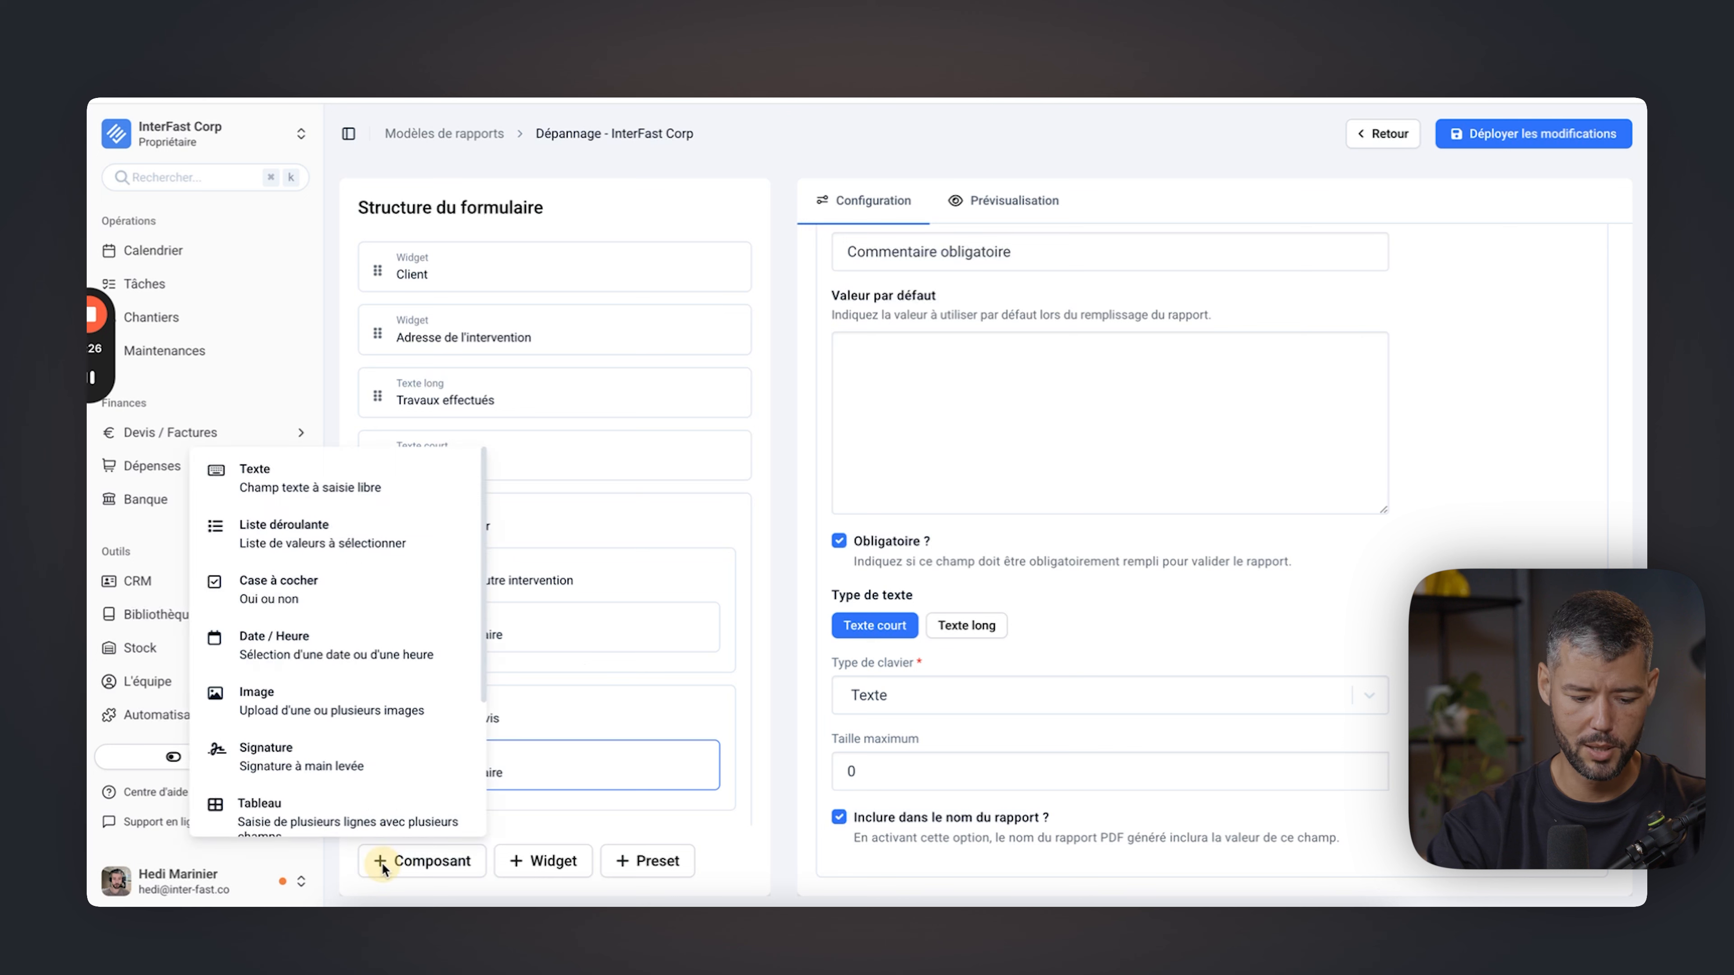
pyautogui.click(338, 533)
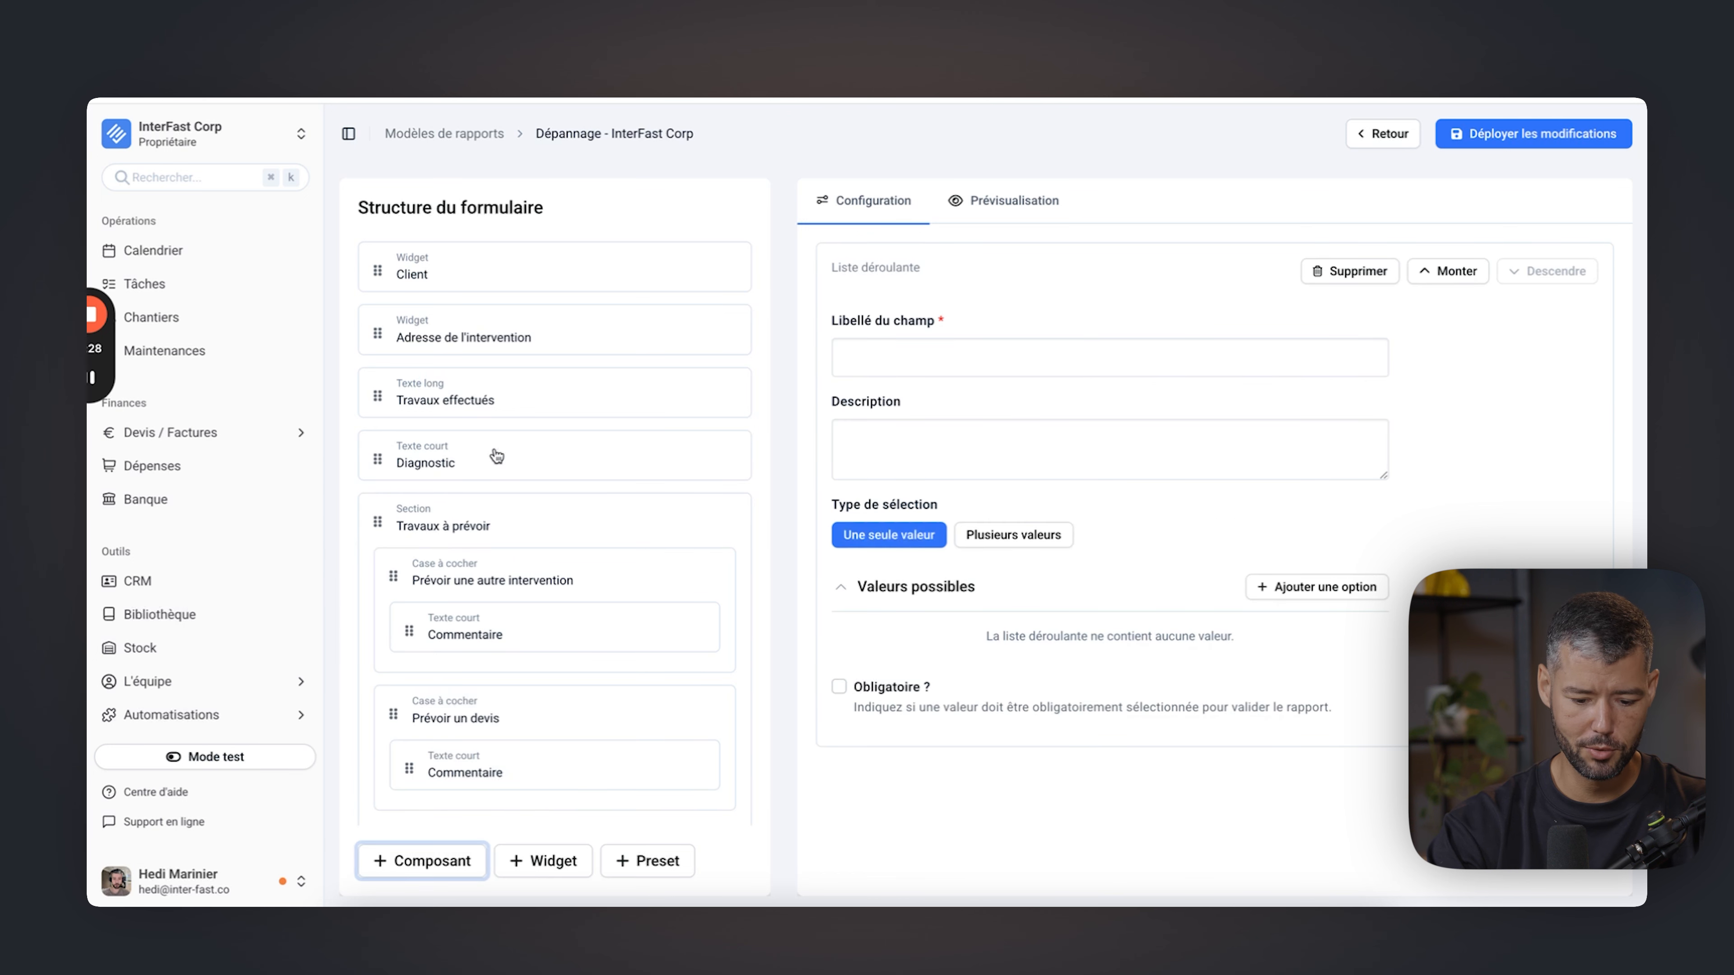
pyautogui.click(875, 361)
pyautogui.write('Choi')
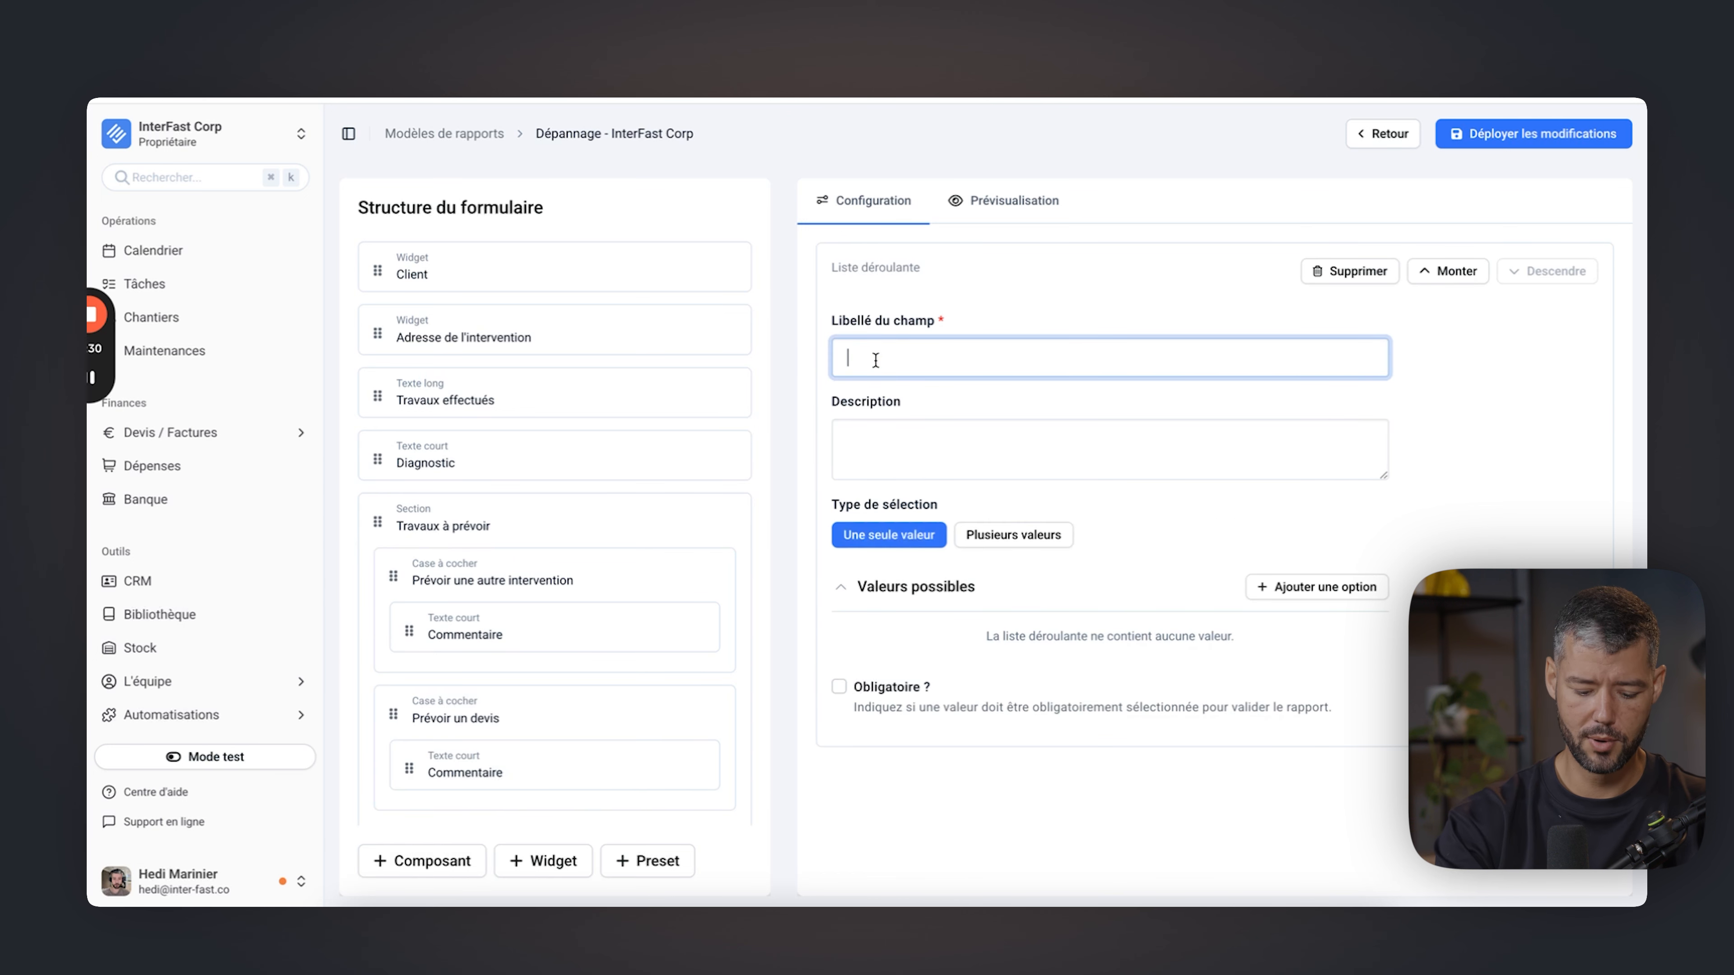
pyautogui.write('x')
# Give the Choix dropdown the description "selectionner une valeur" and keep its selection type on Une seule valeur.
pyautogui.click(852, 438)
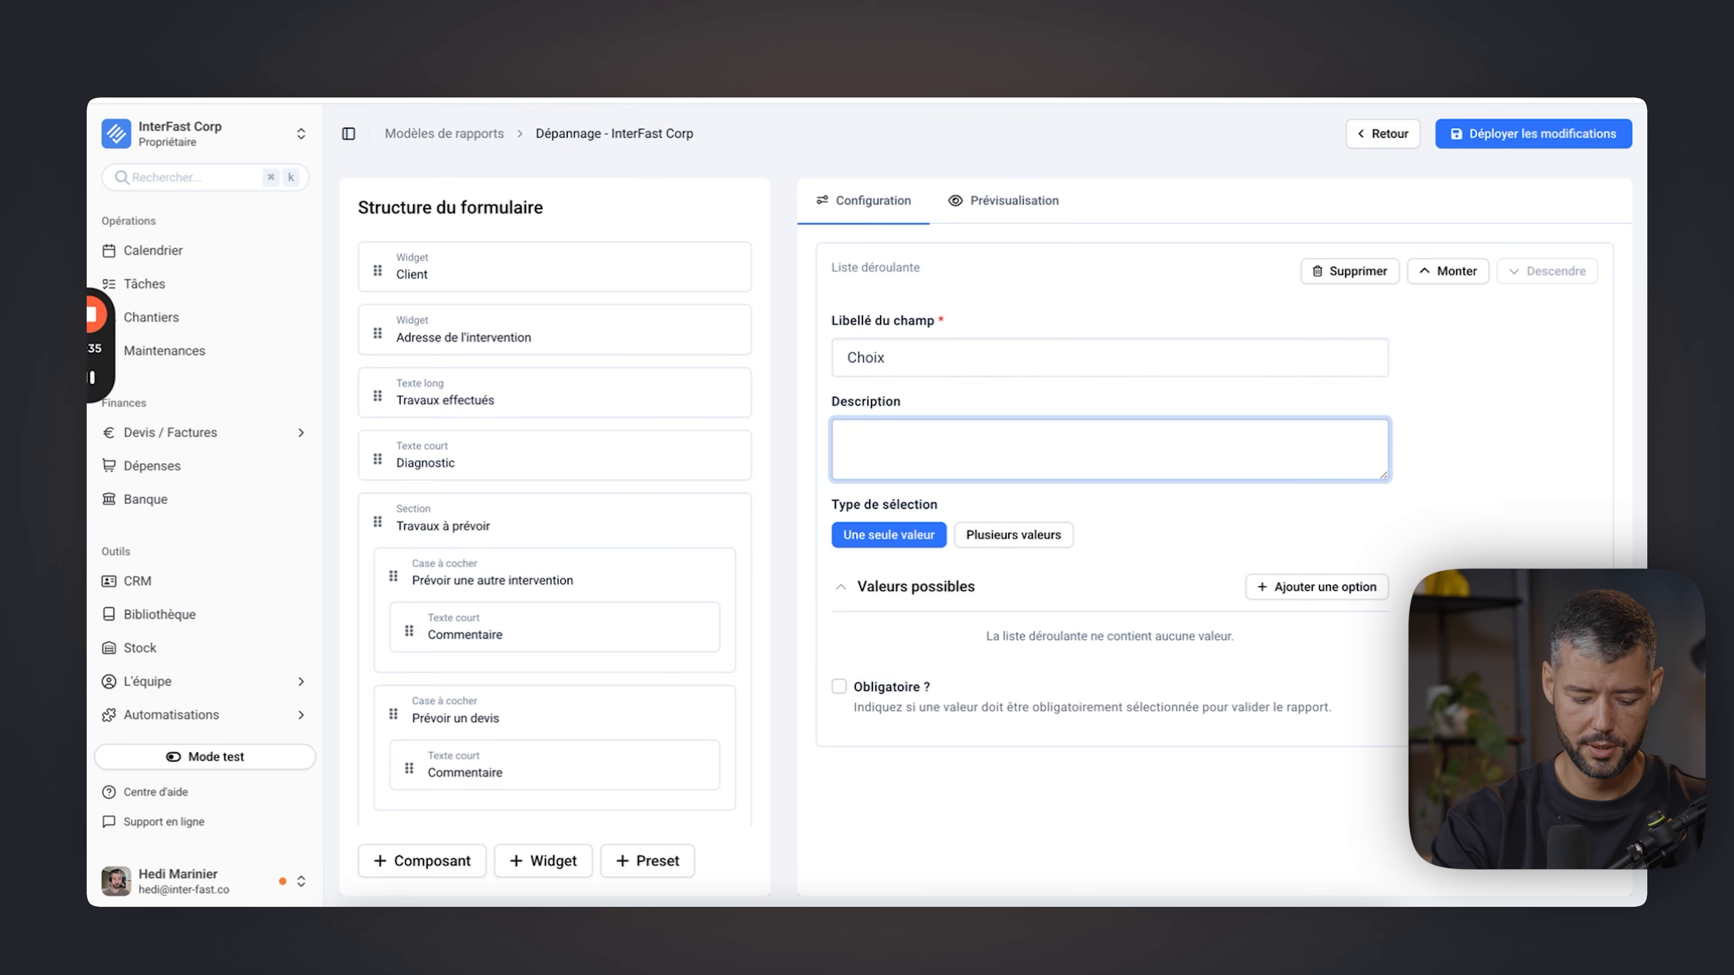
pyautogui.write('selectionner une valeui')
pyautogui.press('BackSpace')
pyautogui.write('r')
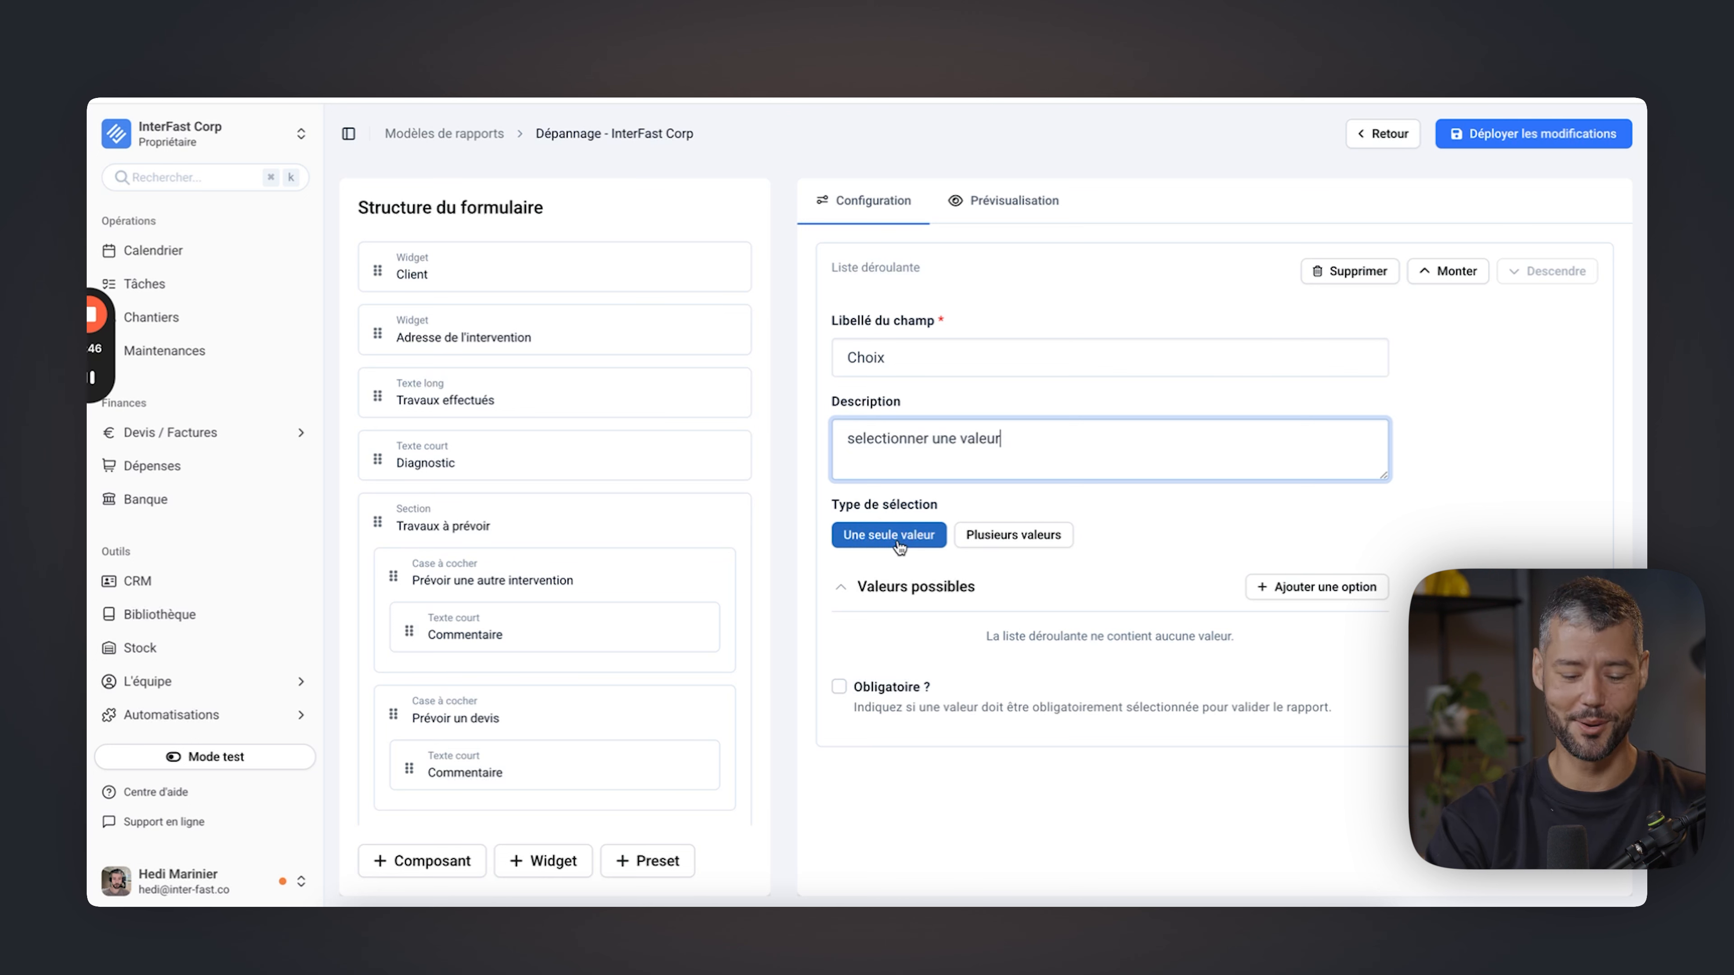
pyautogui.click(1007, 539)
pyautogui.click(904, 545)
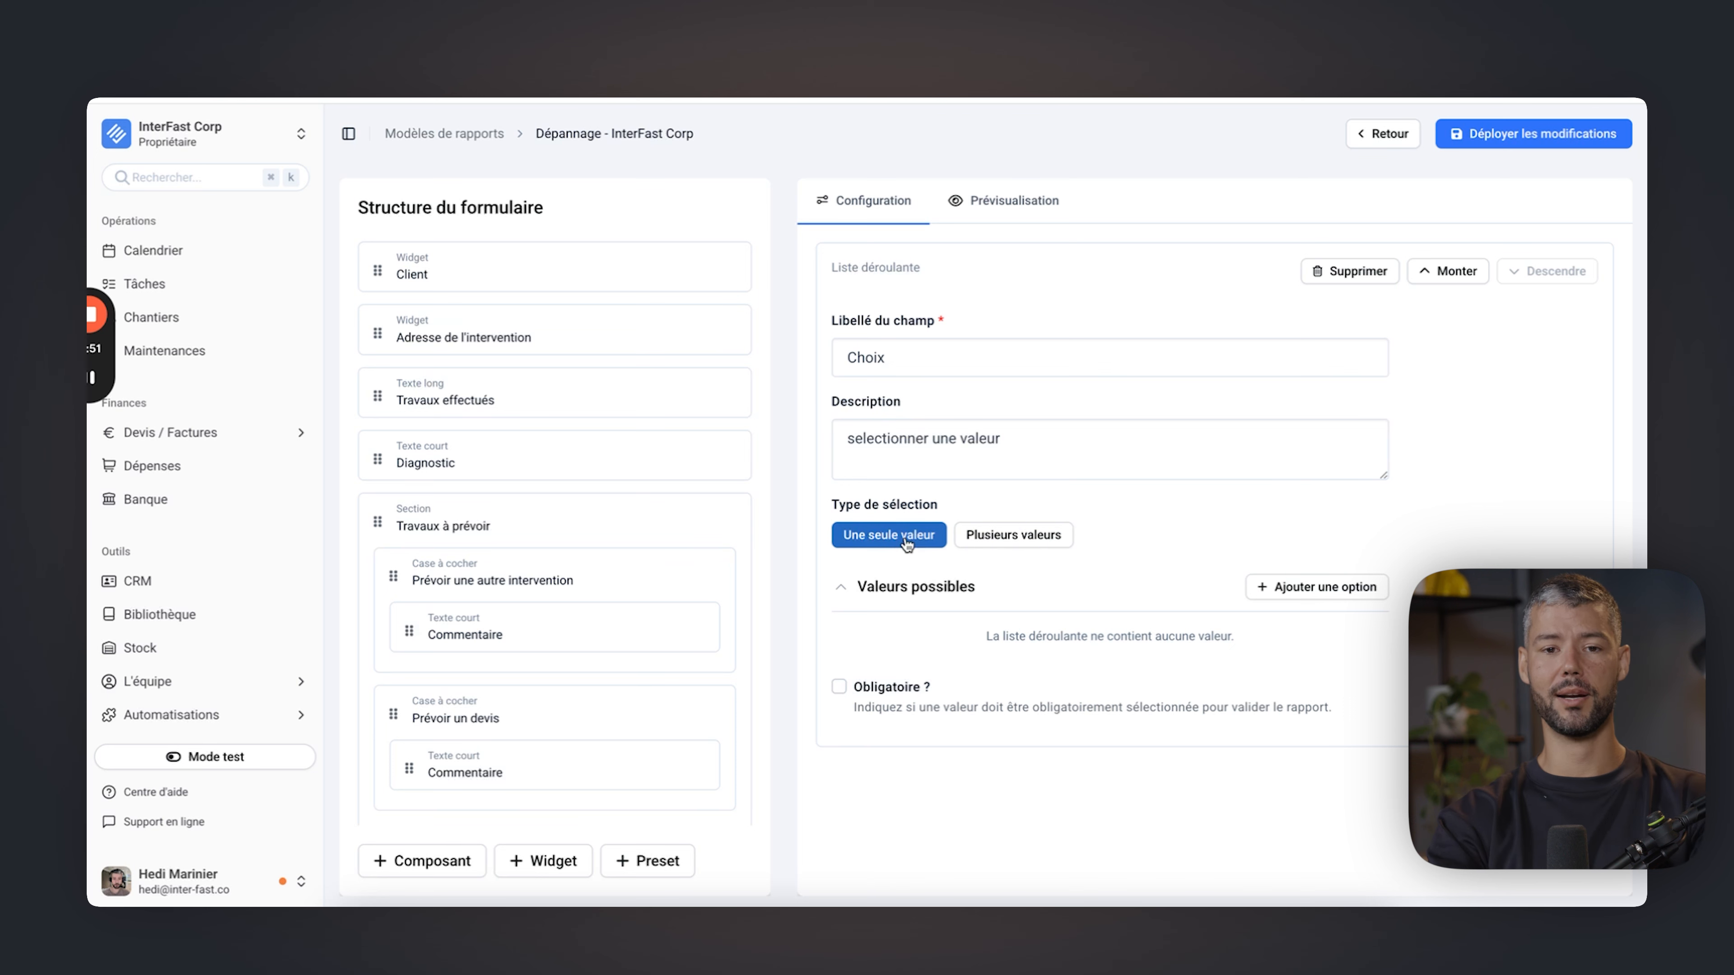
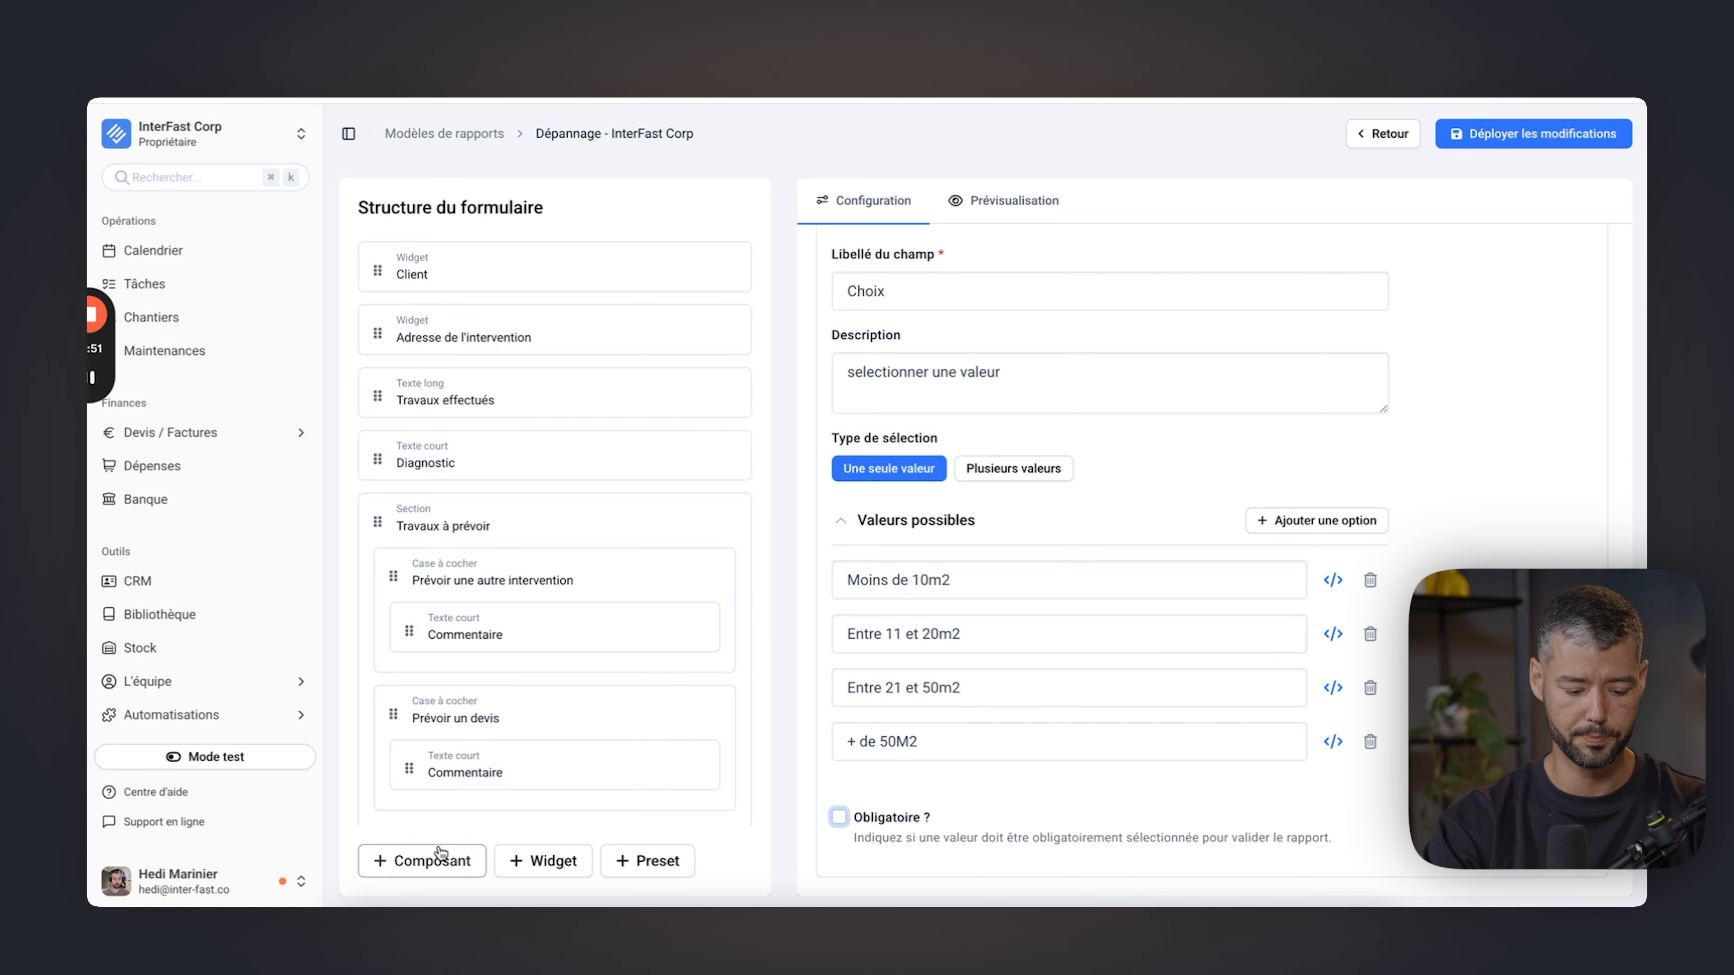
# Add a Case à cocher component to the form and label it "Presence de cable electrique".
pyautogui.click(441, 854)
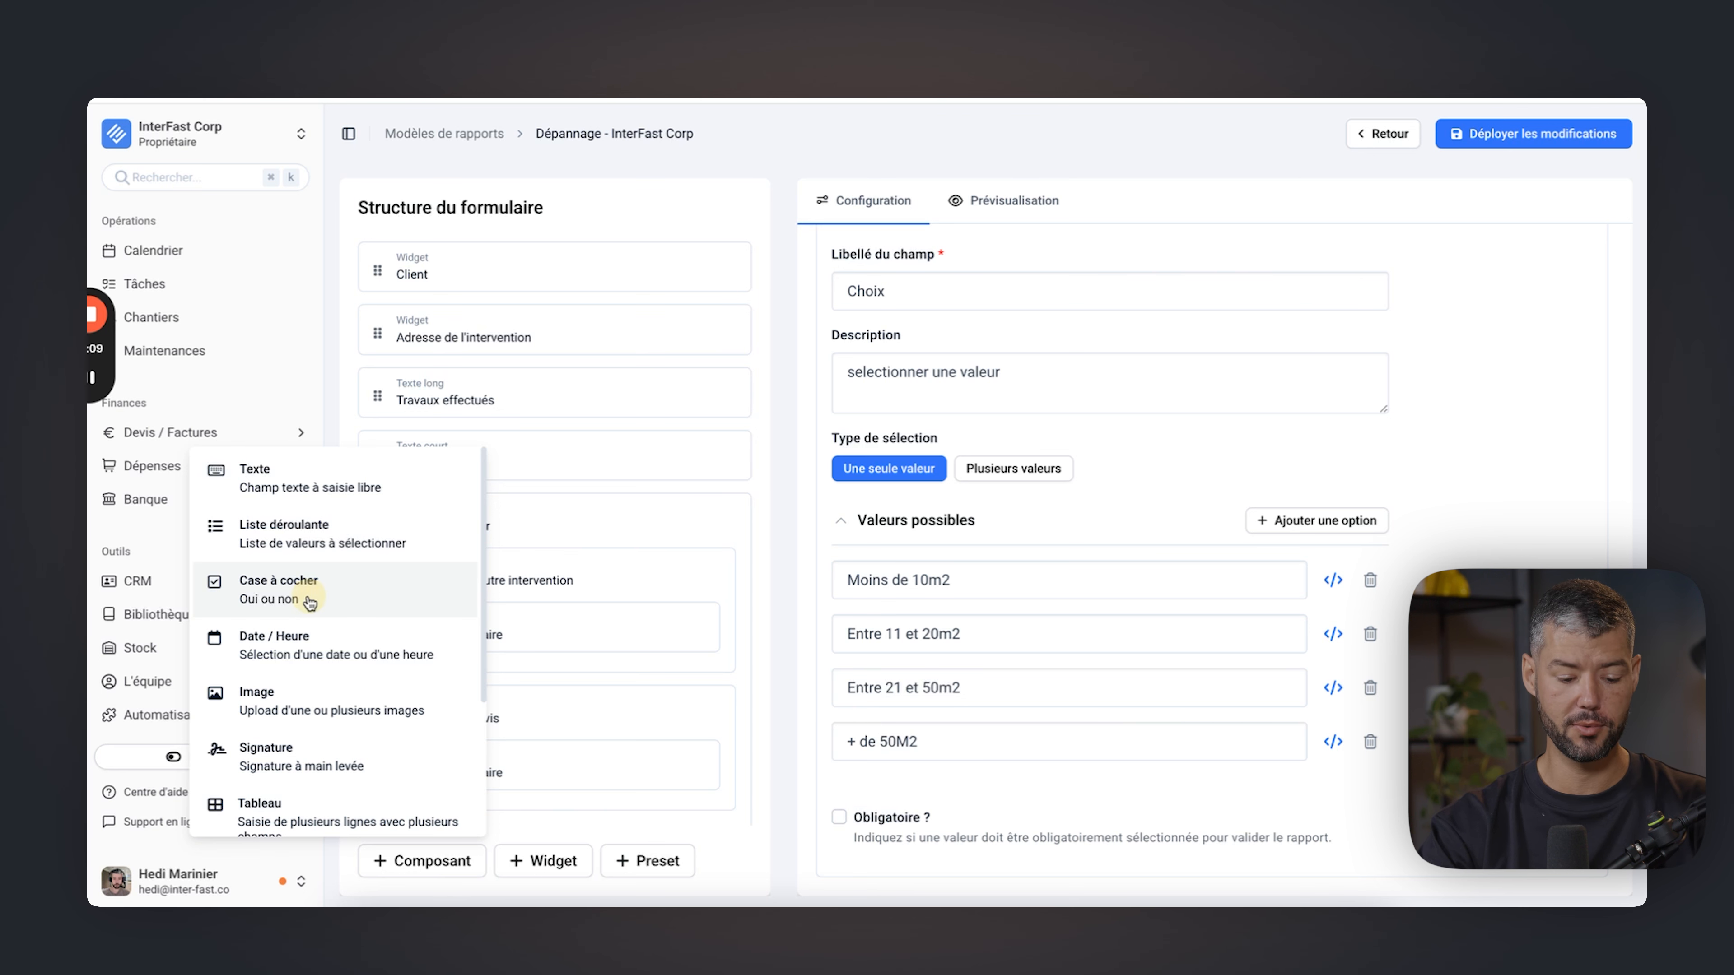
pyautogui.click(309, 602)
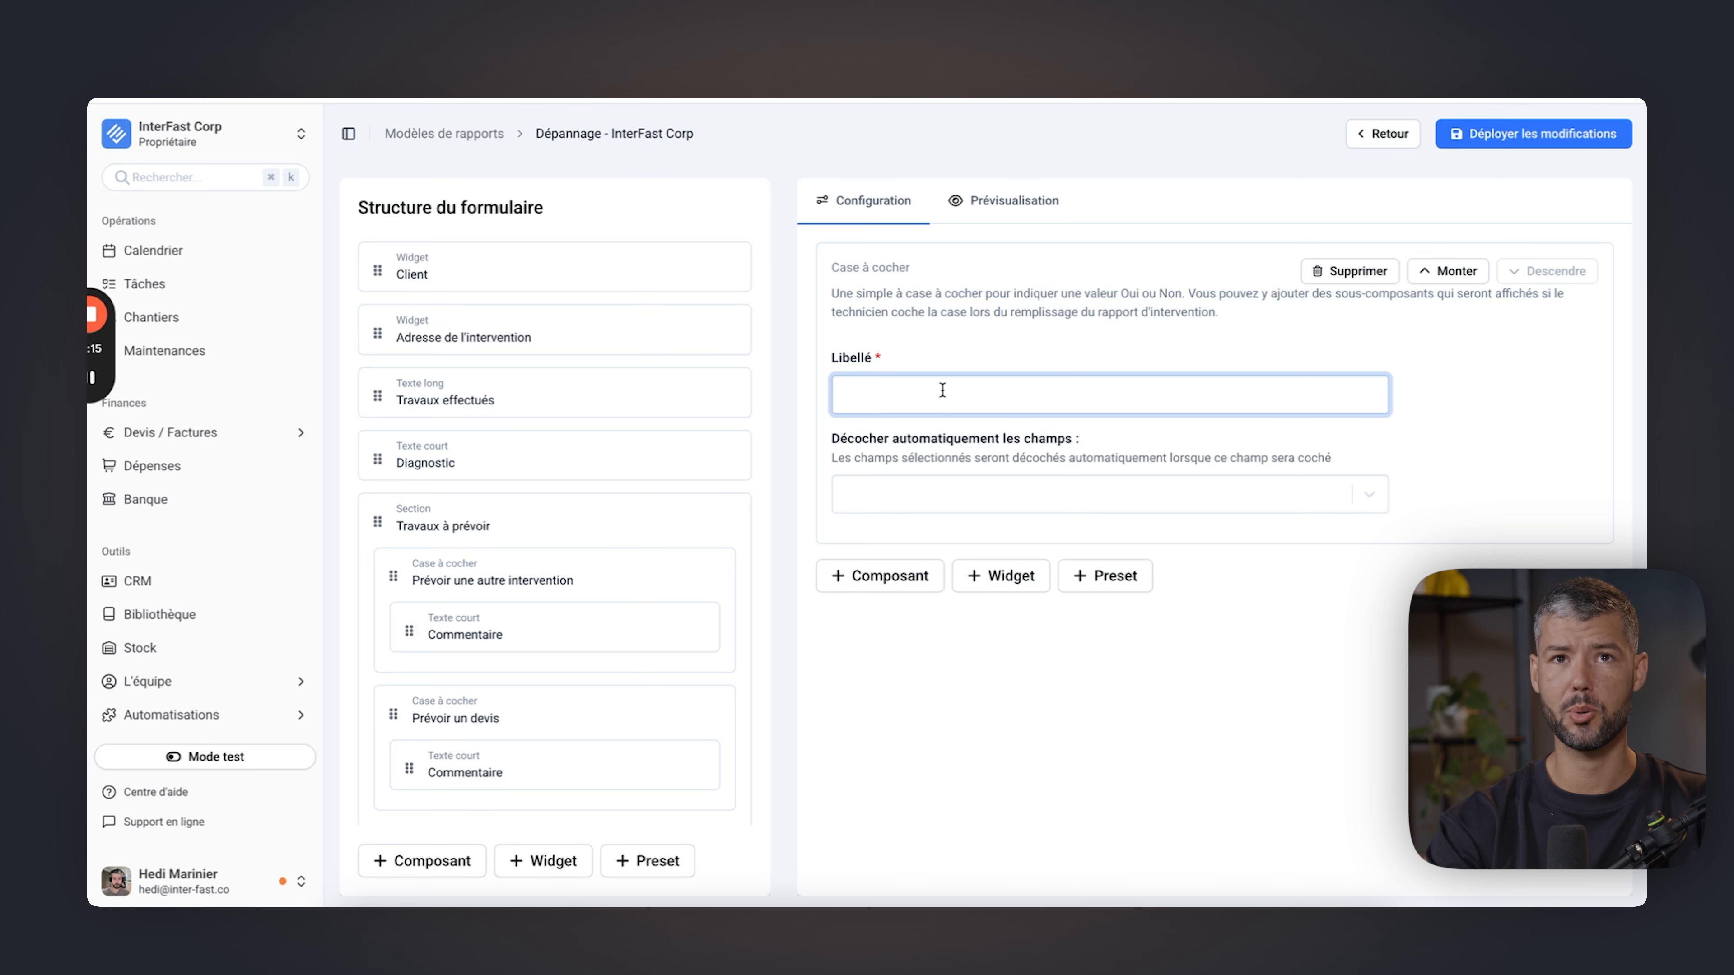
pyautogui.write('Presence de cable electrique')
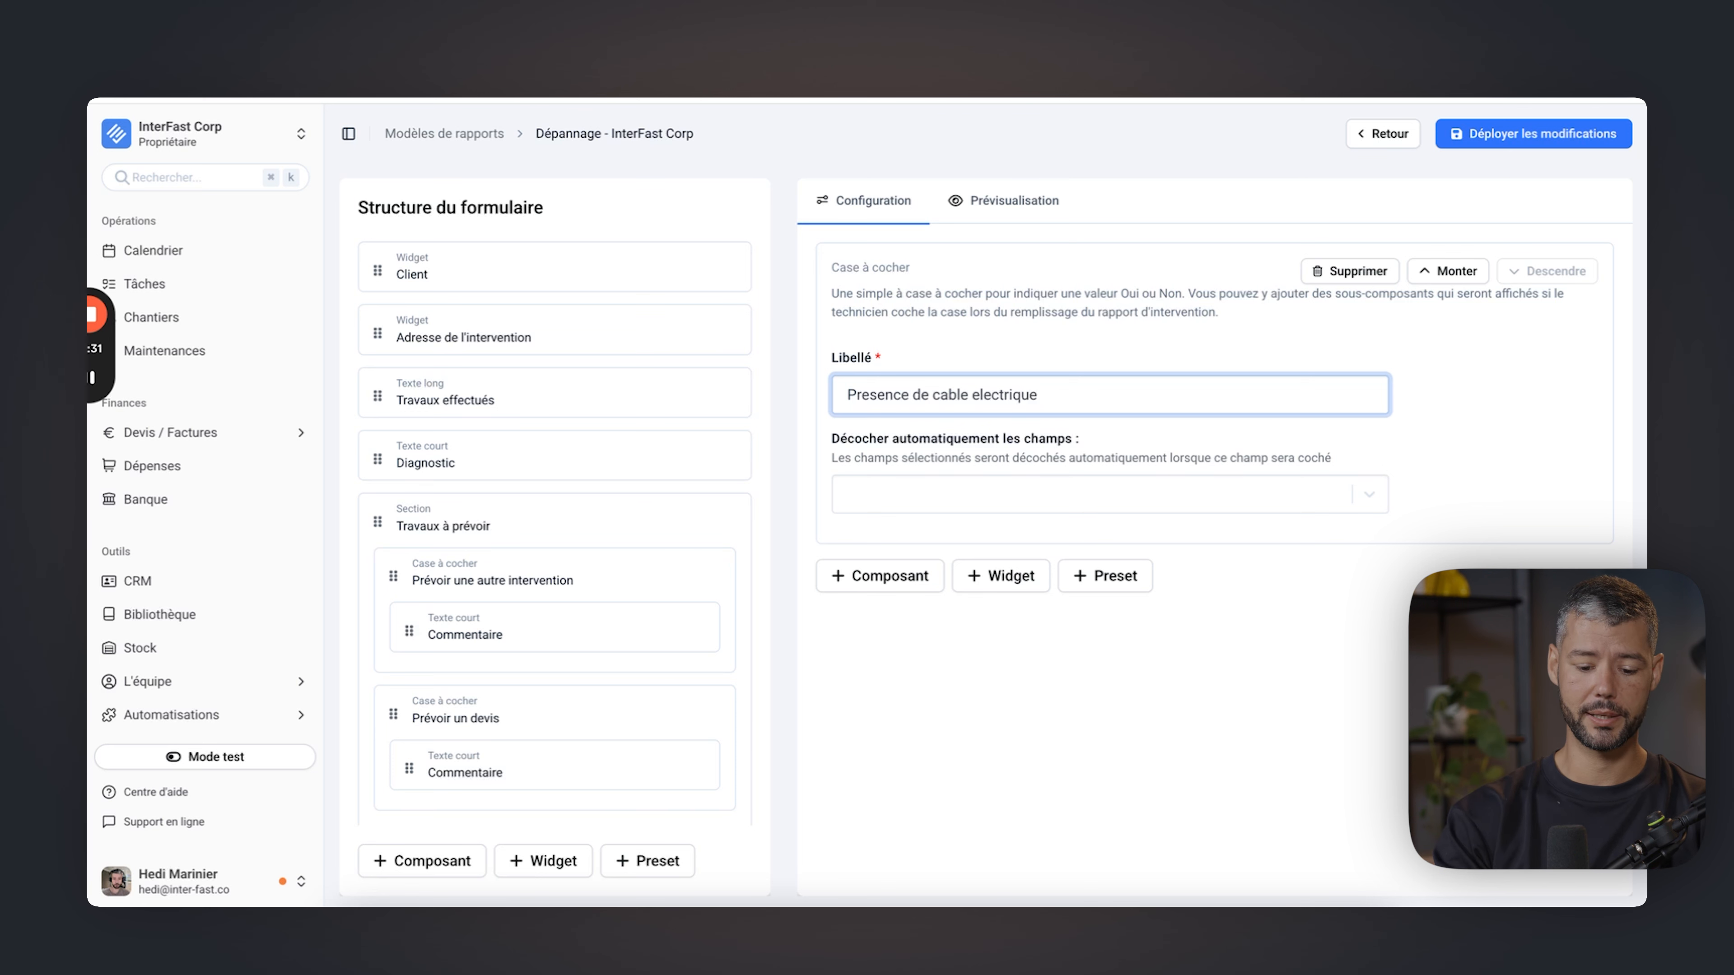
# Look at which fields the Presence de cable electrique checkbox can uncheck automatically, without selecting any.
pyautogui.click(894, 494)
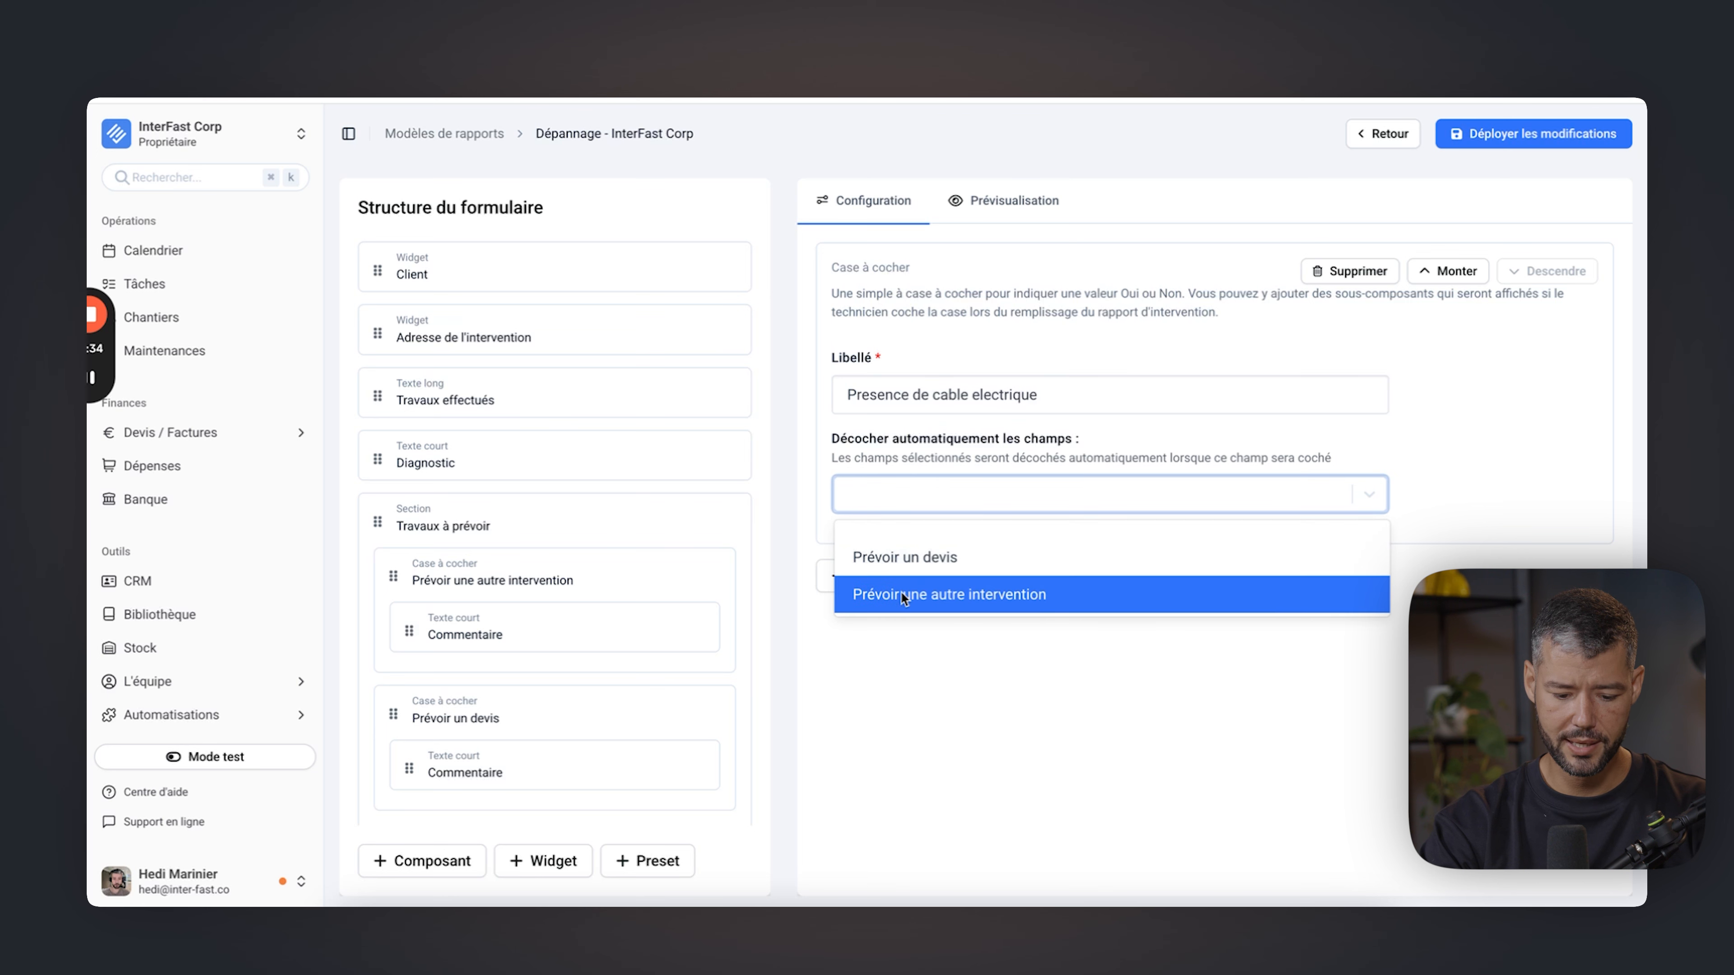
pyautogui.click(901, 648)
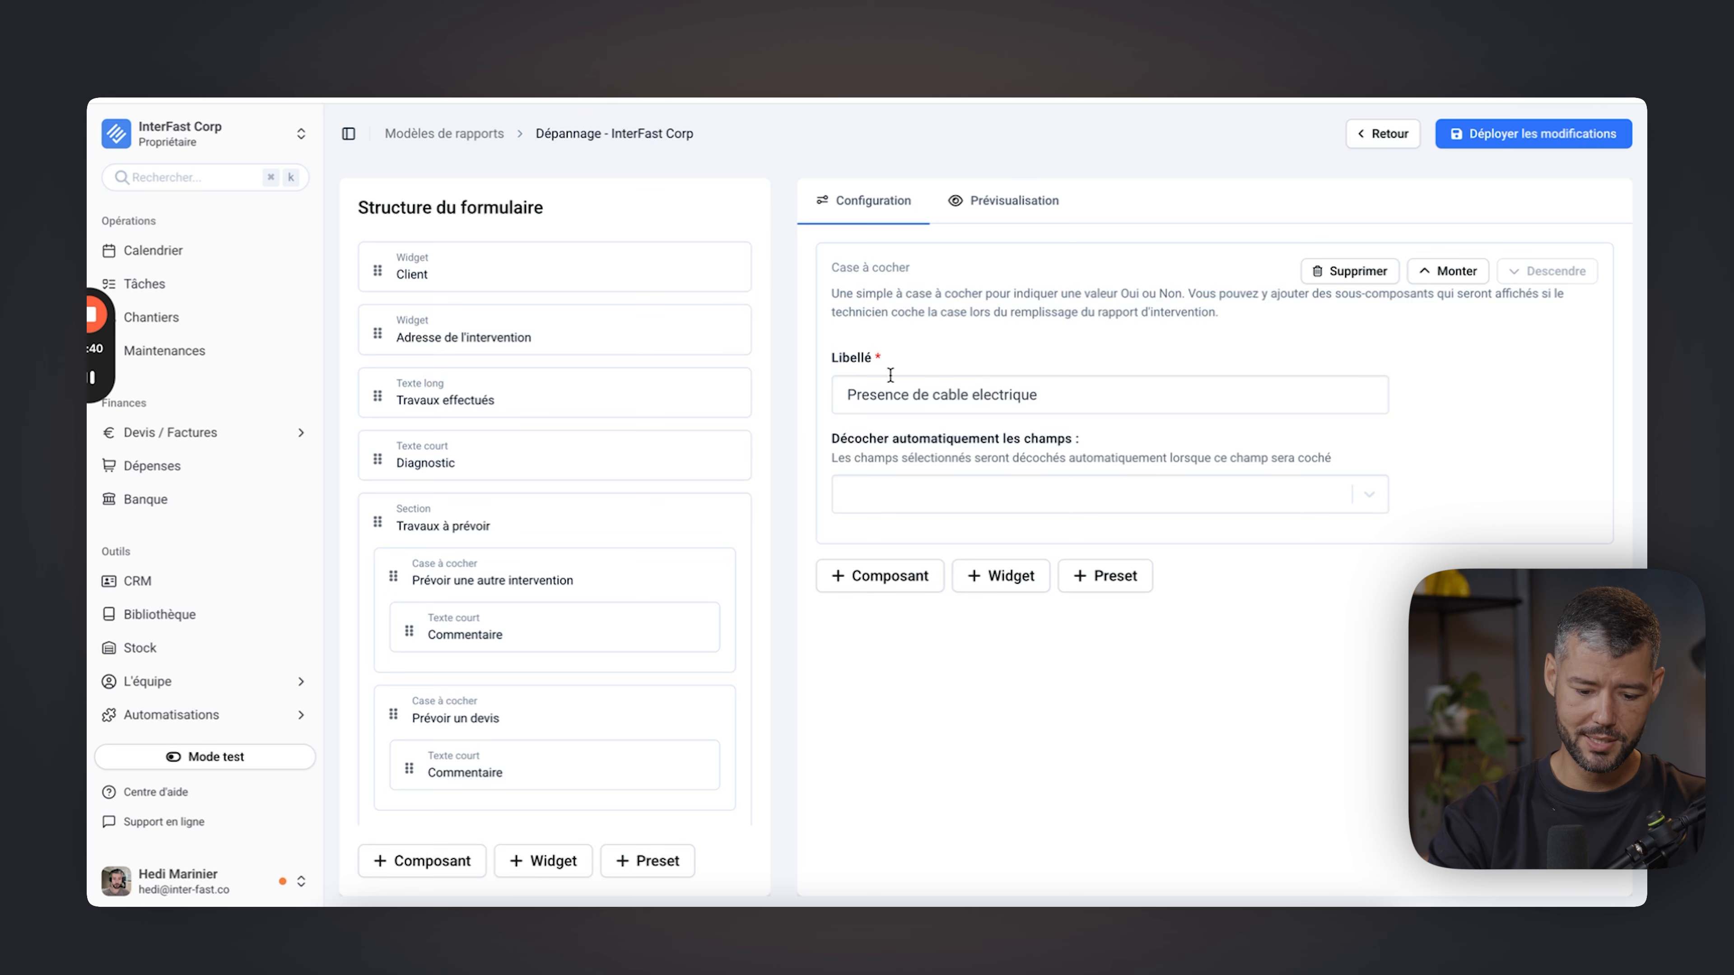
pyautogui.click(865, 482)
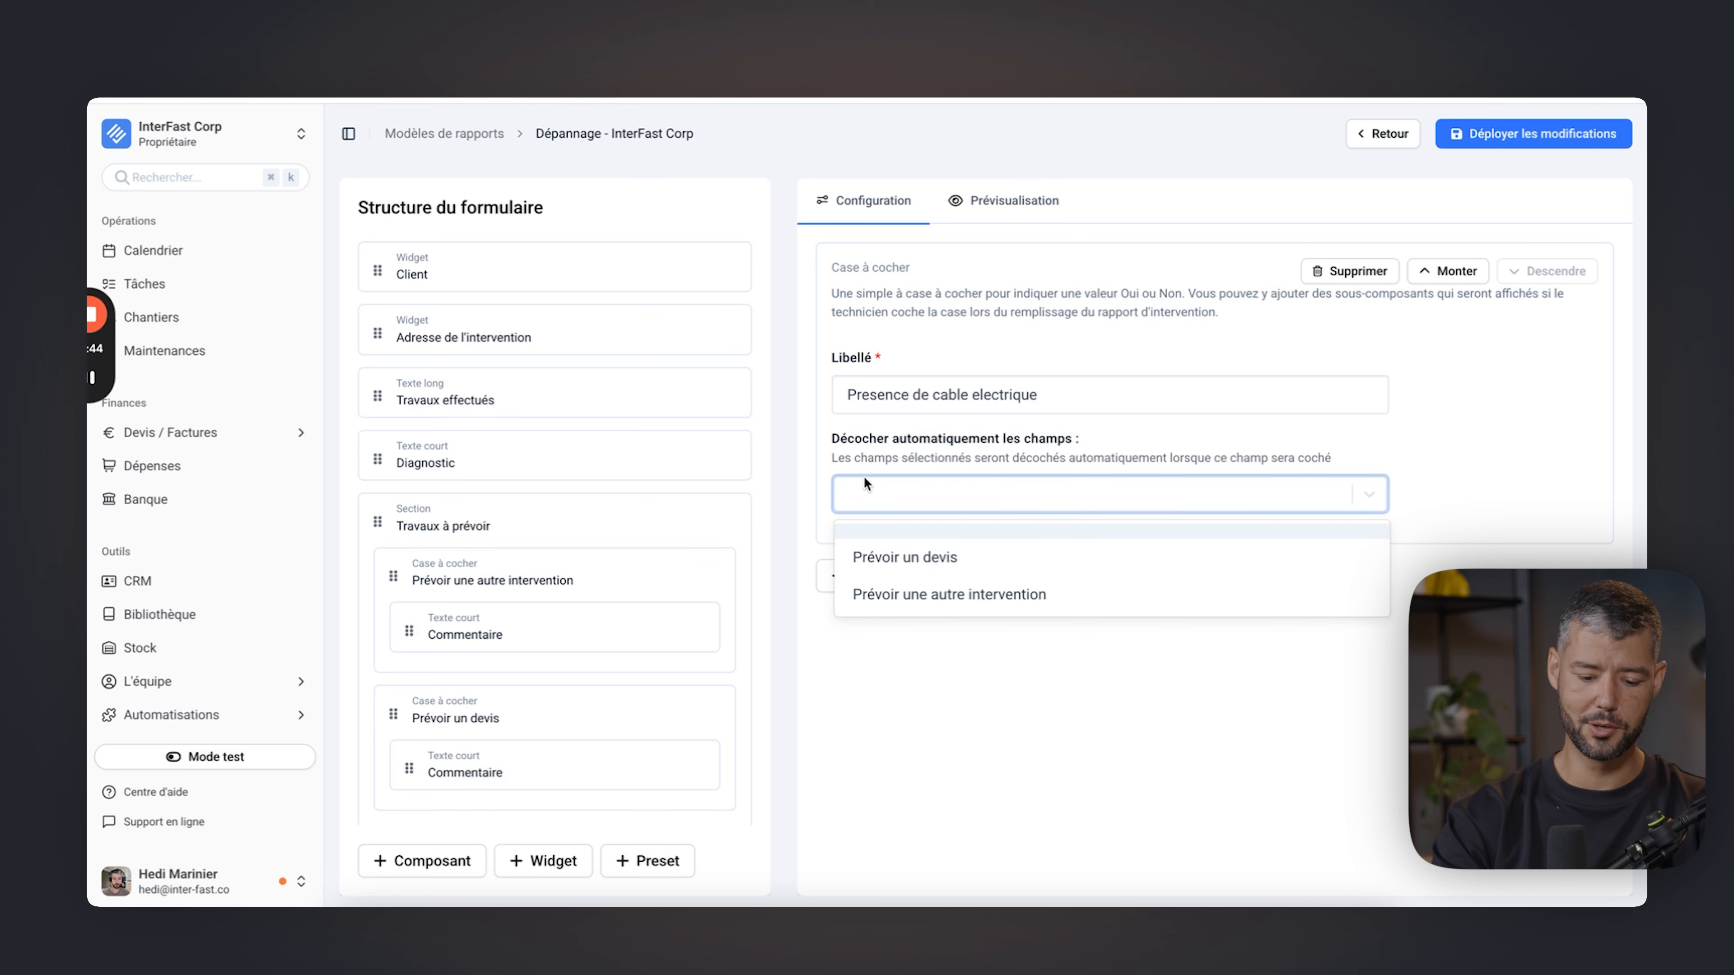
pyautogui.click(945, 827)
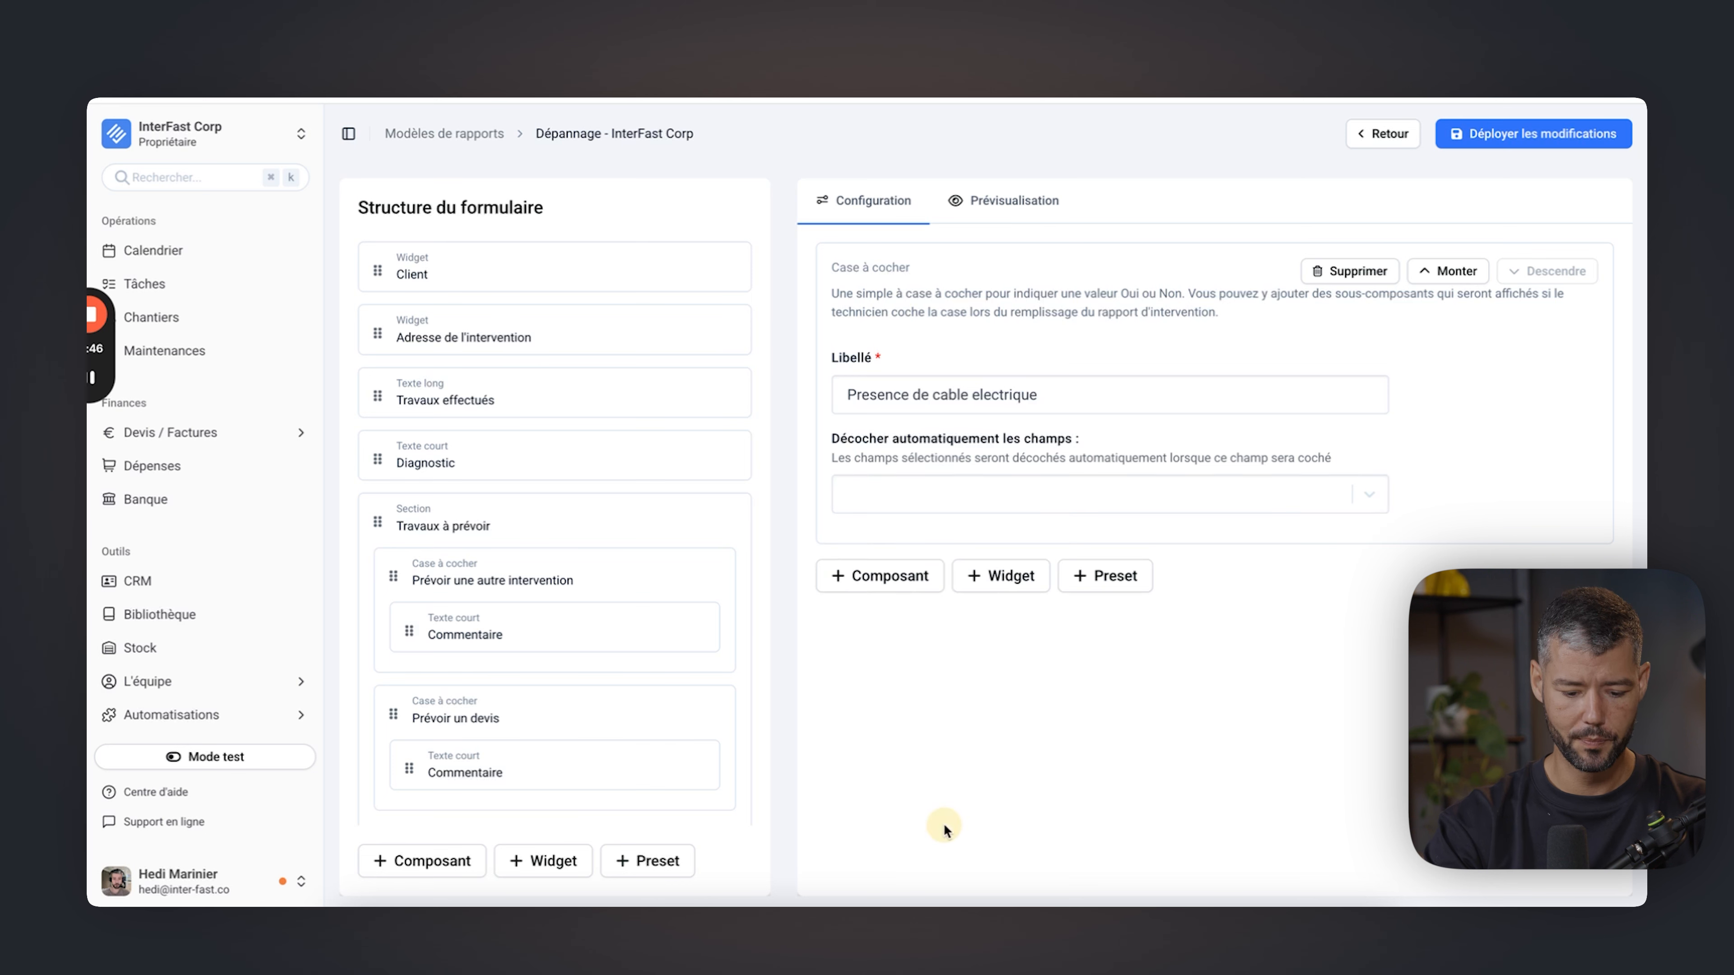
# Add a Date / Heure component to the form and label it "Arrivée sur", keeping the Jour / Mois / Année display.
pyautogui.click(465, 862)
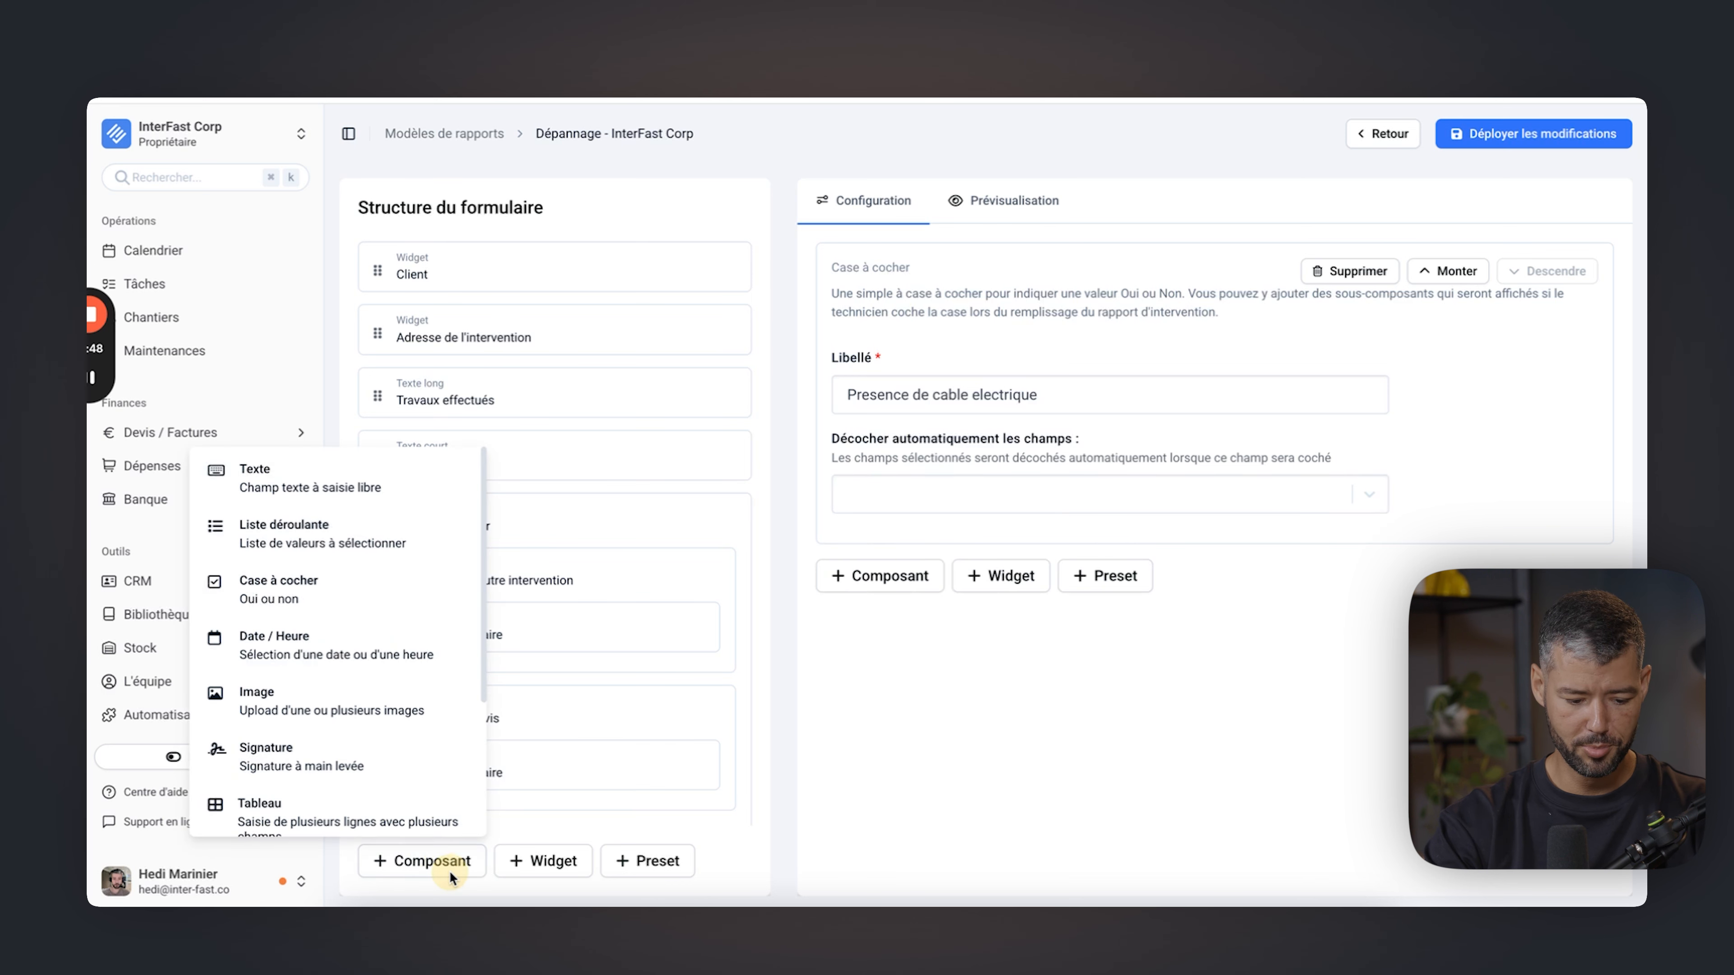
pyautogui.click(354, 653)
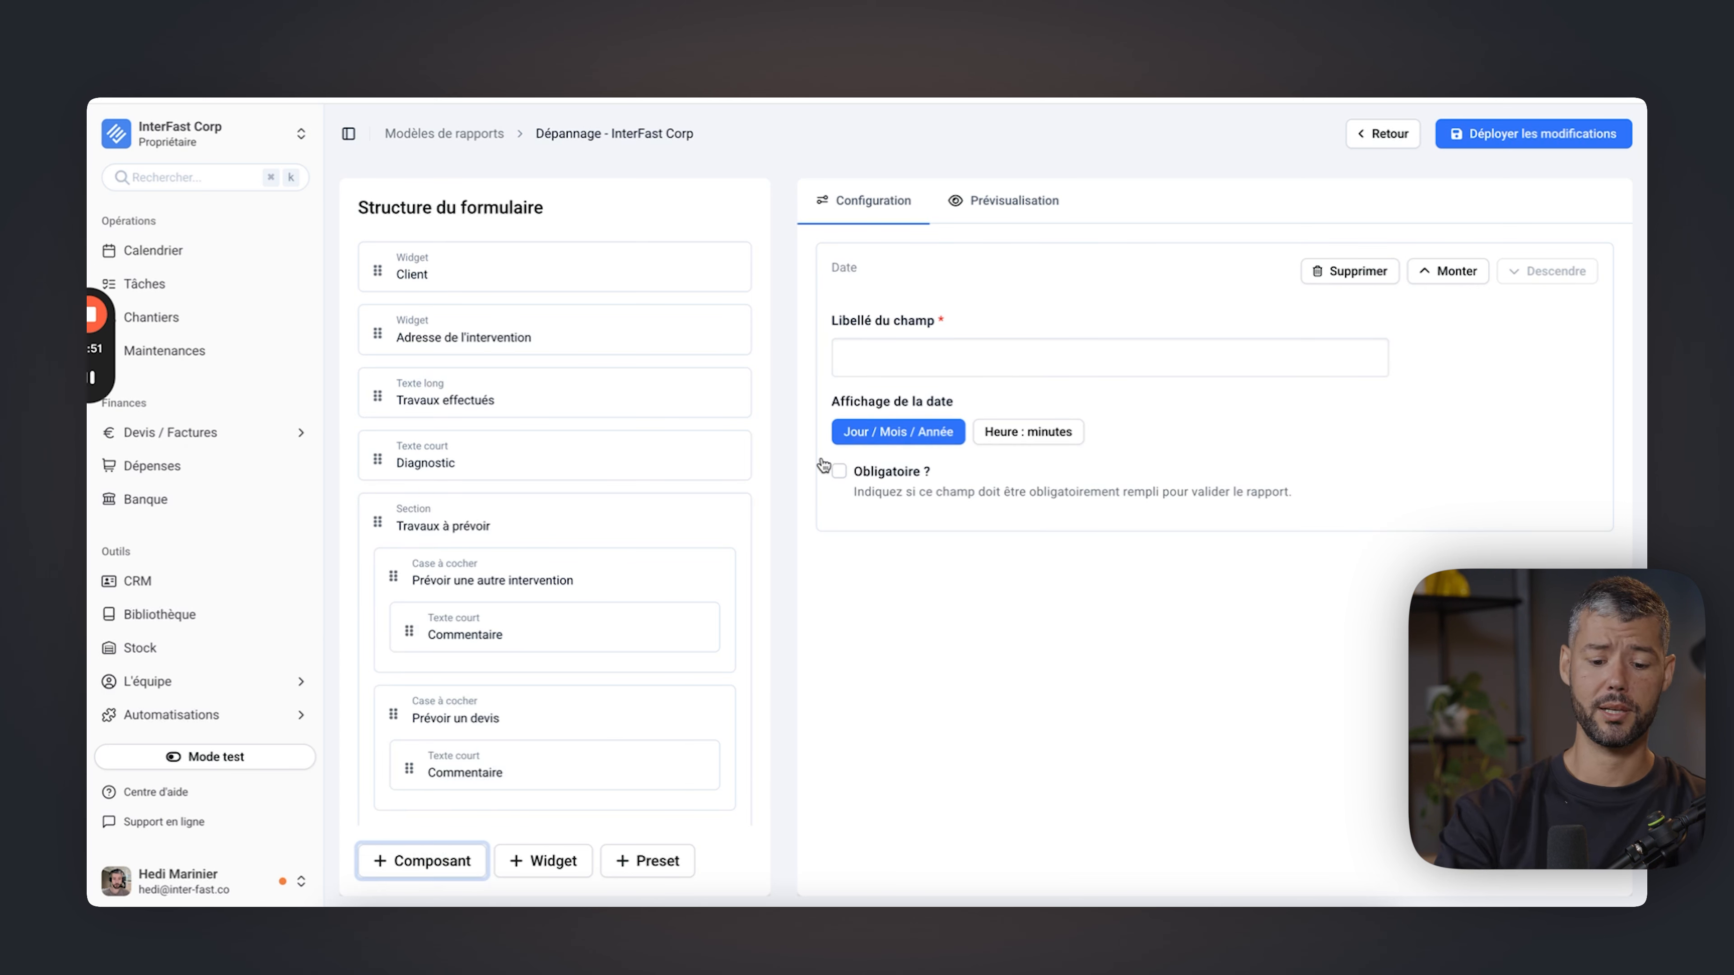
pyautogui.click(913, 353)
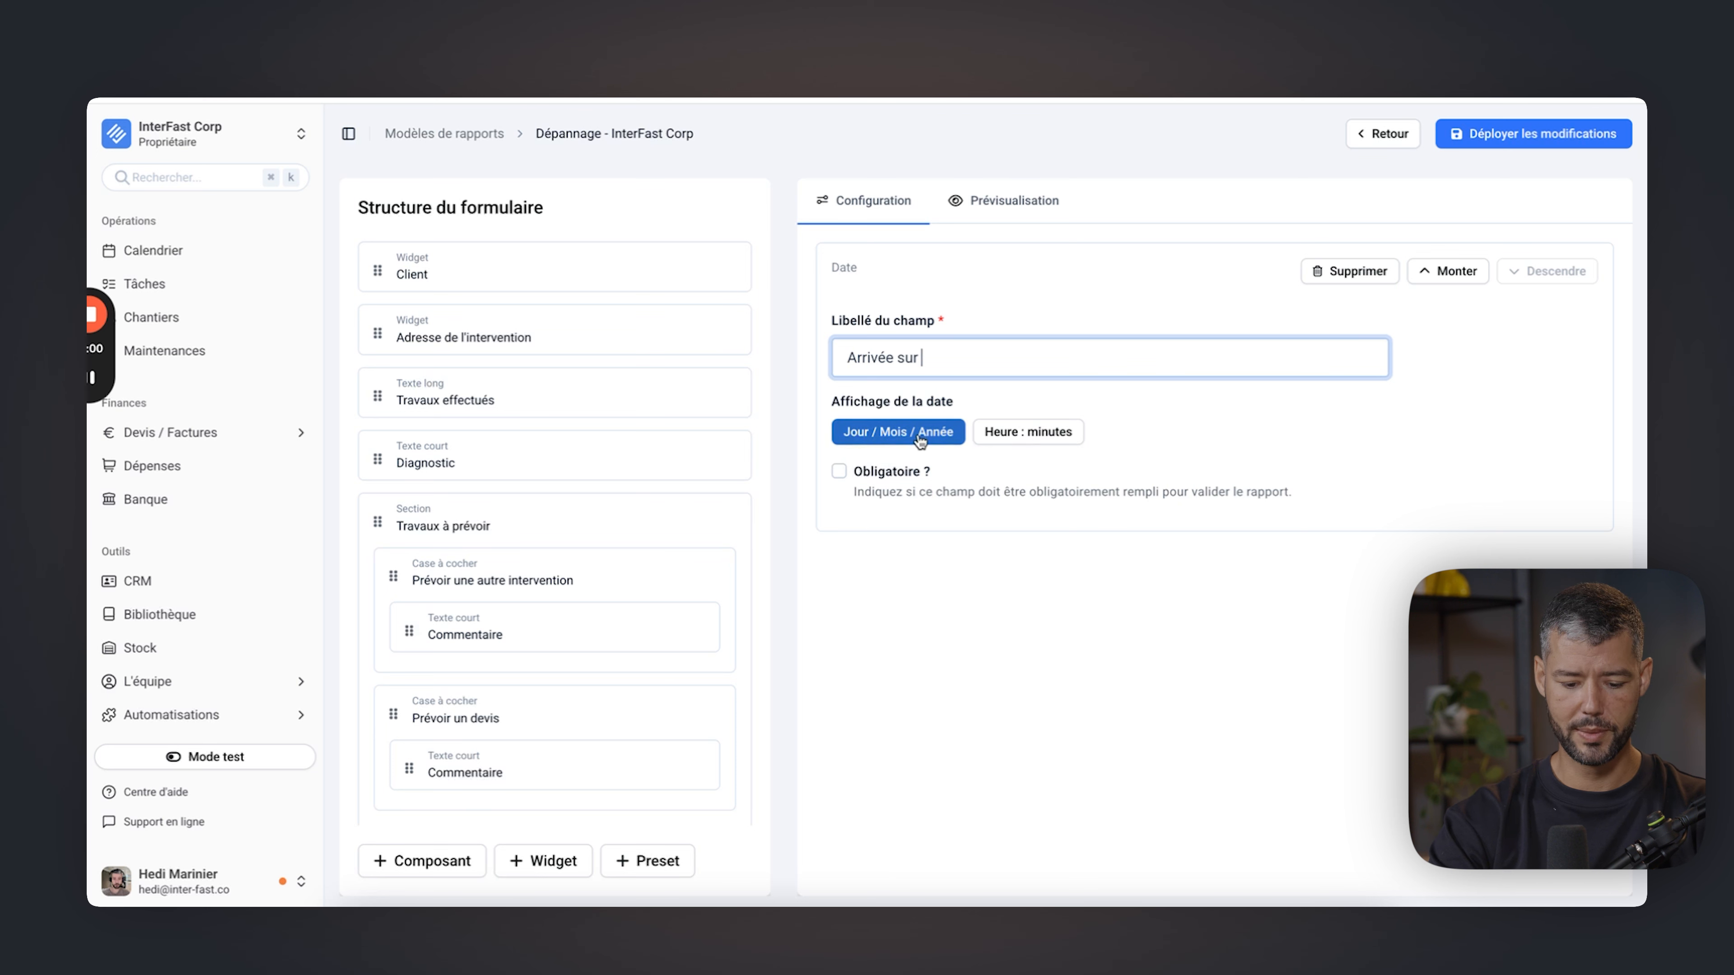
# Add an Image component to the form and make it mandatory.
pyautogui.click(410, 862)
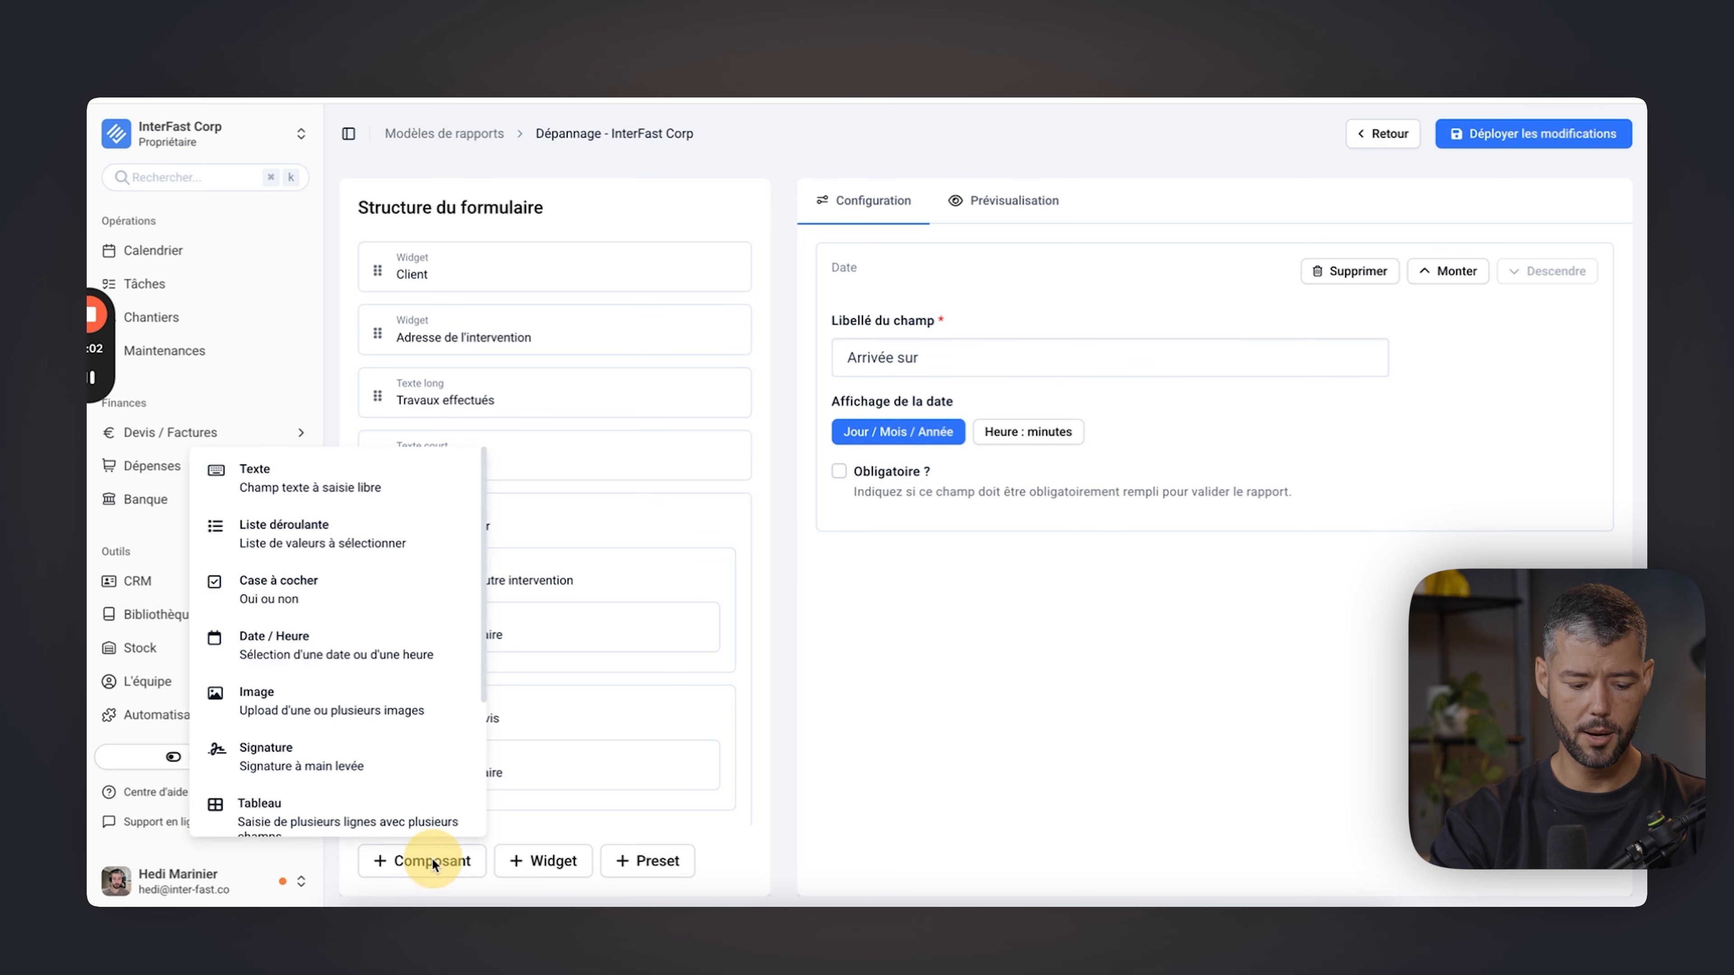
pyautogui.click(378, 725)
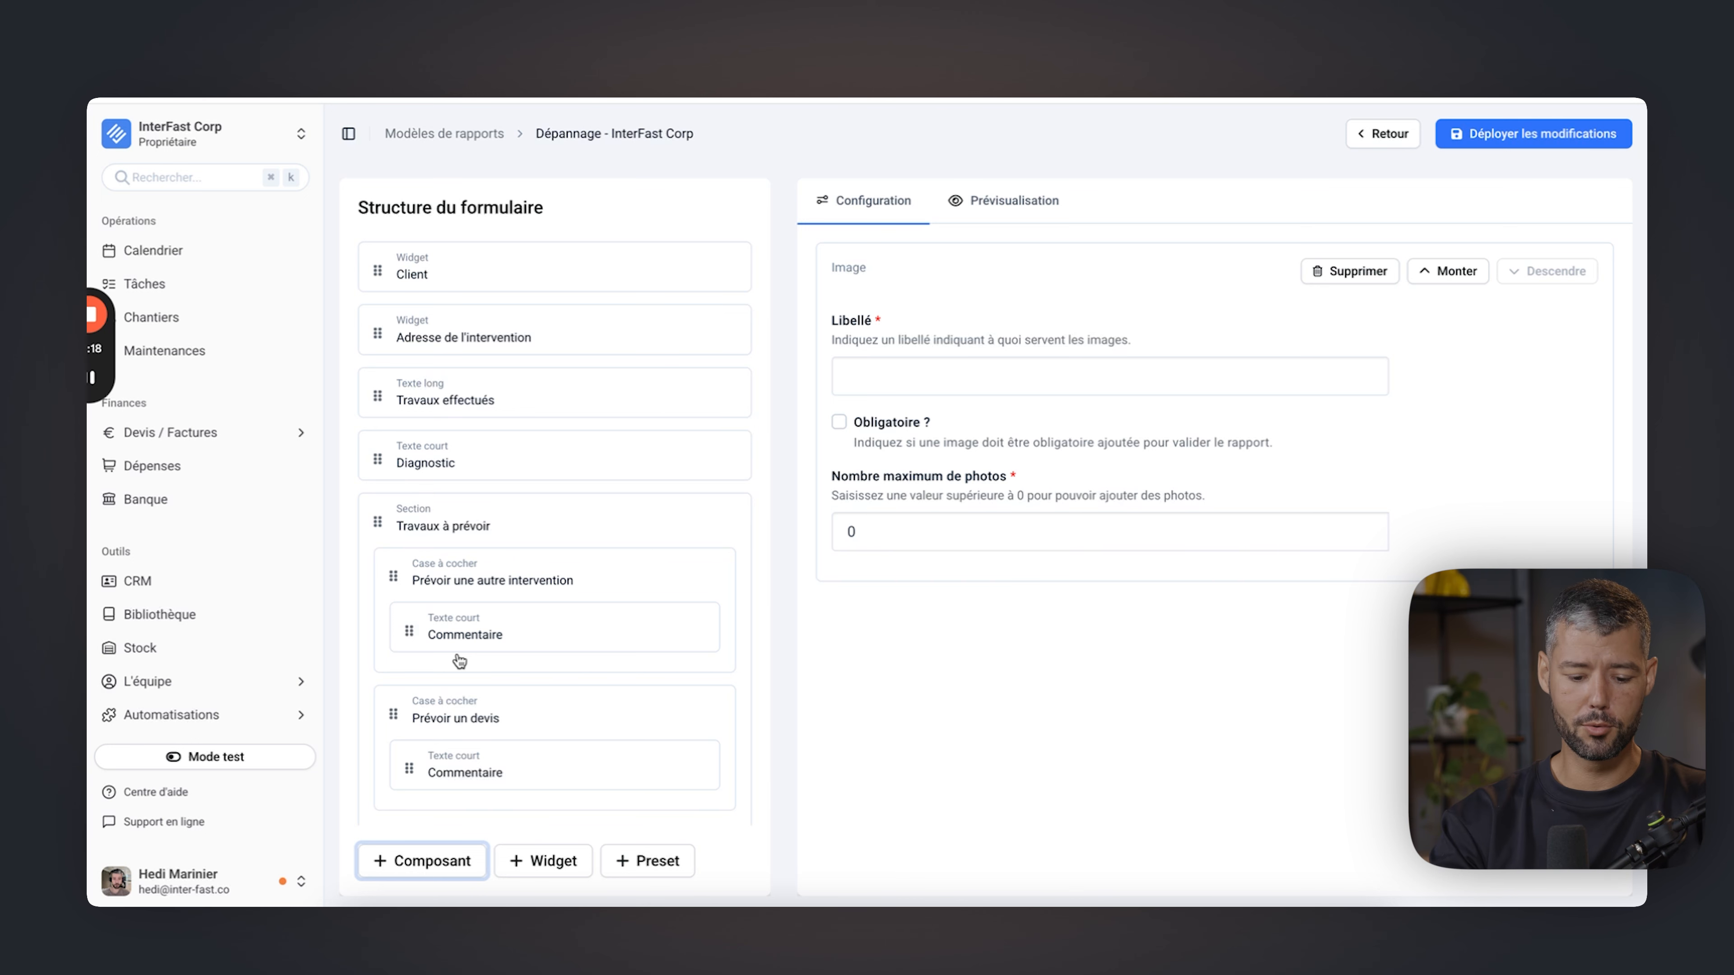
pyautogui.click(894, 413)
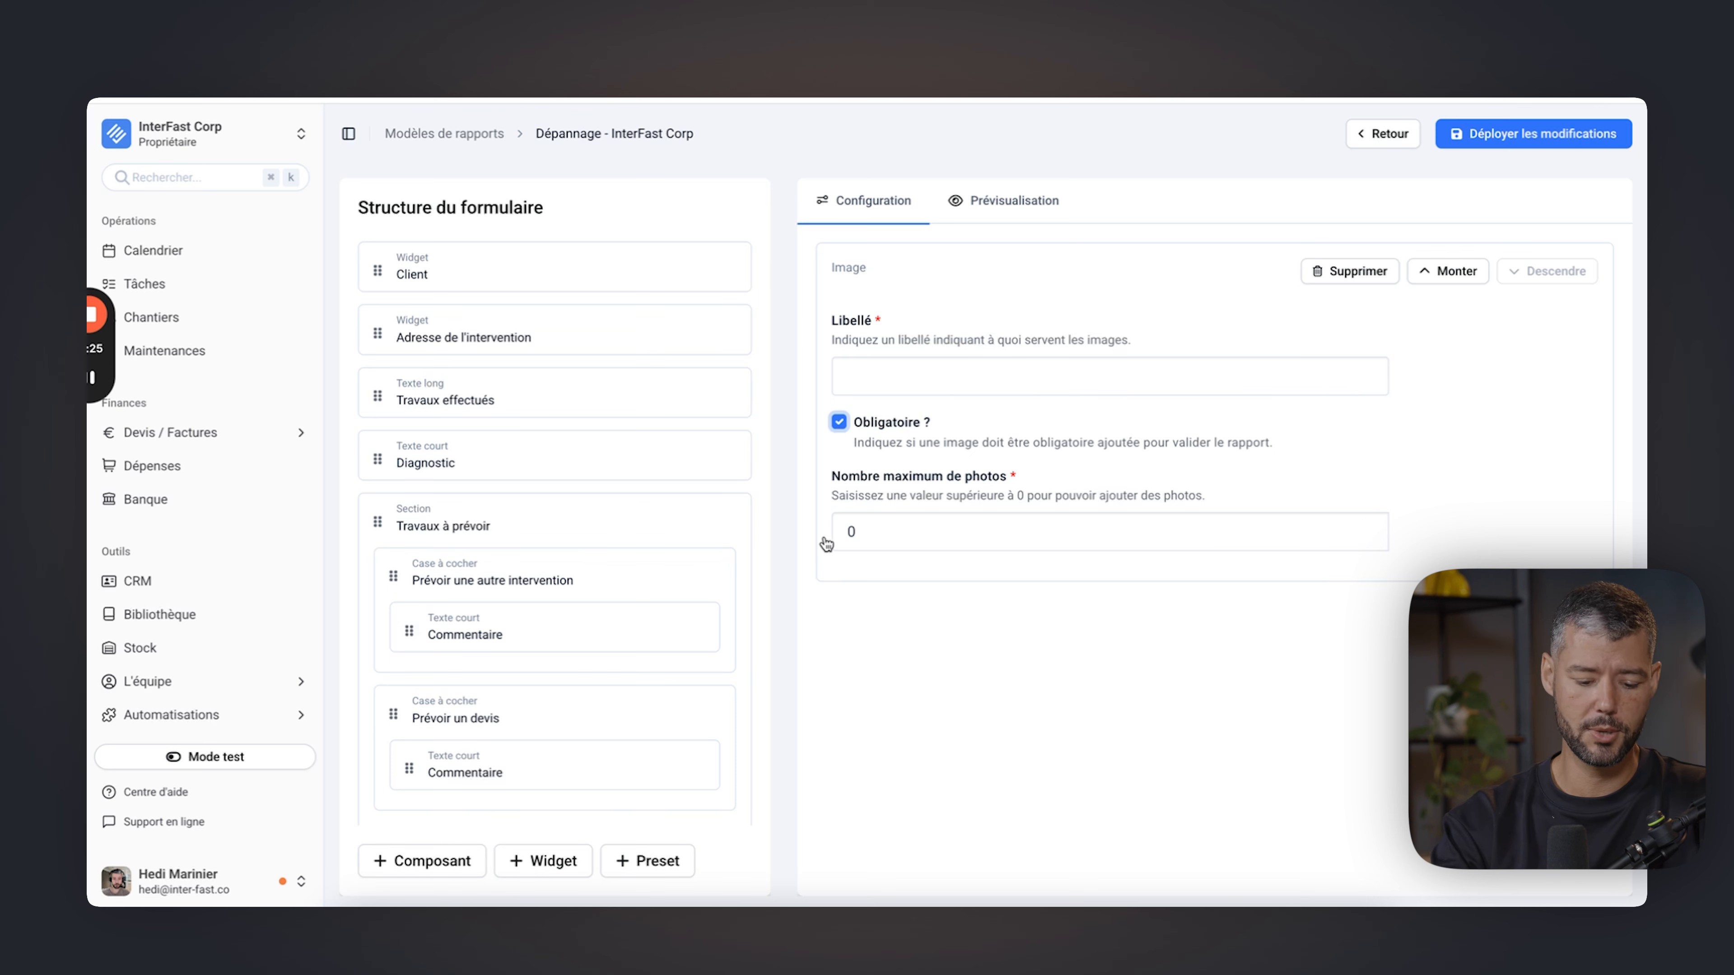
# Add a Tableau component at the end of the form structure.
pyautogui.scroll(-10, 403, 690)
pyautogui.click(422, 867)
pyautogui.click(367, 767)
pyautogui.moveTo(366, 765); pyautogui.dragTo(549, 755)
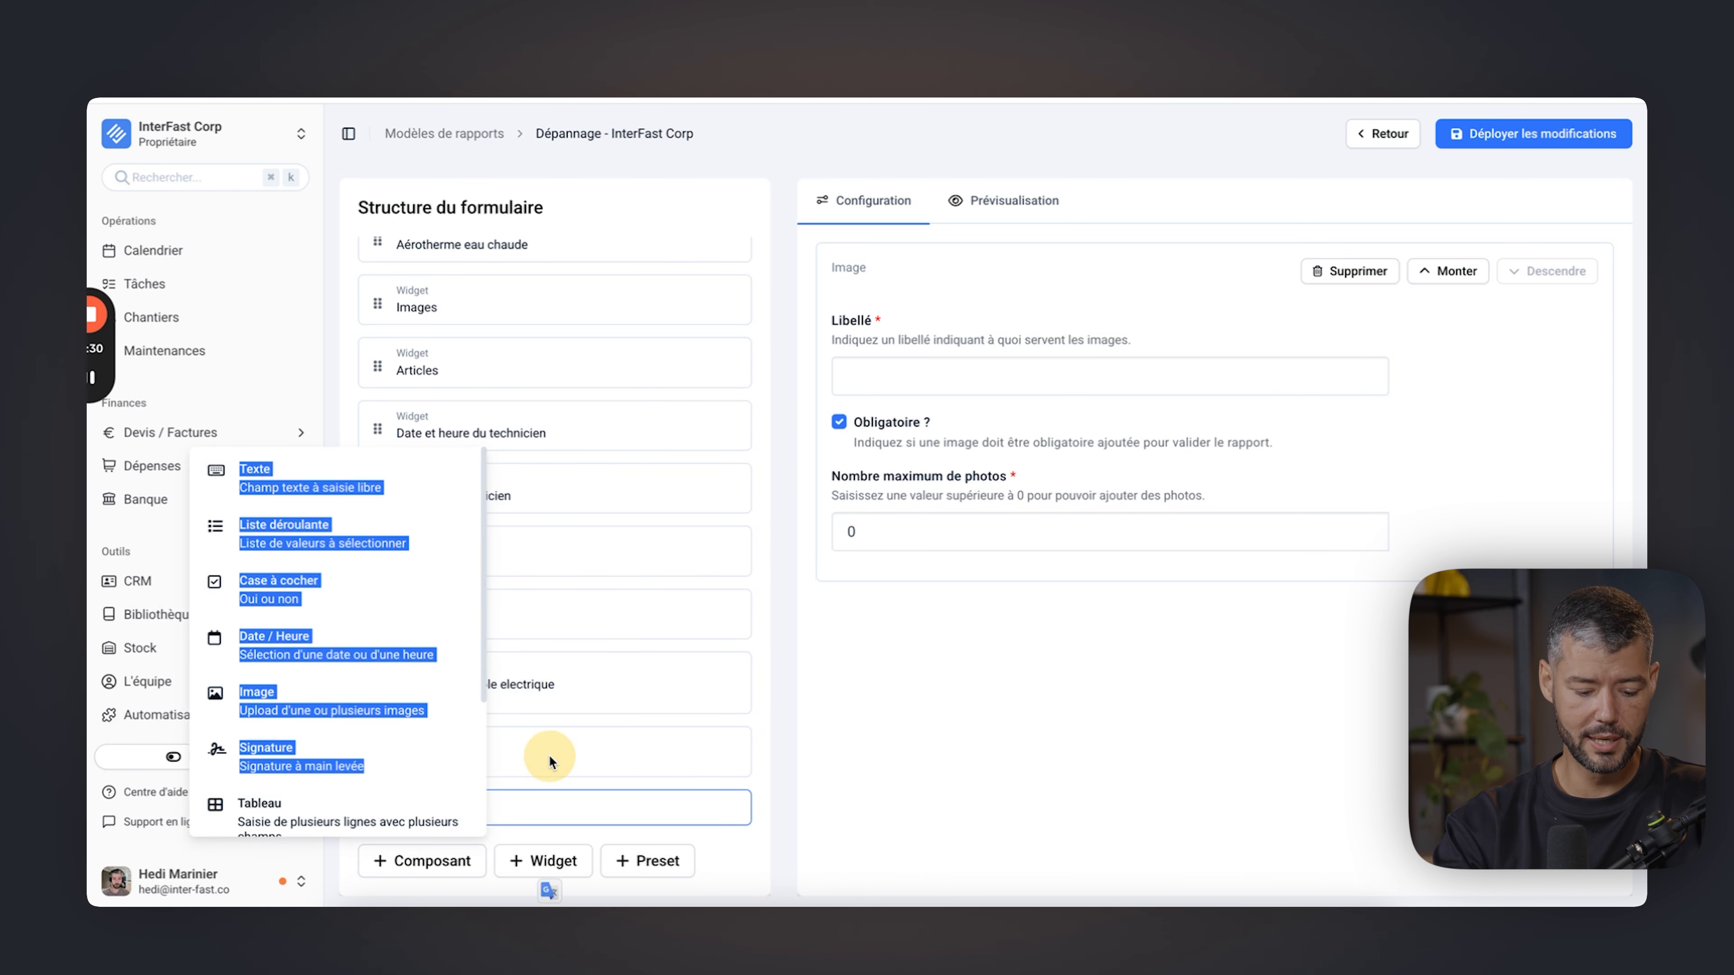
pyautogui.click(533, 790)
pyautogui.click(407, 865)
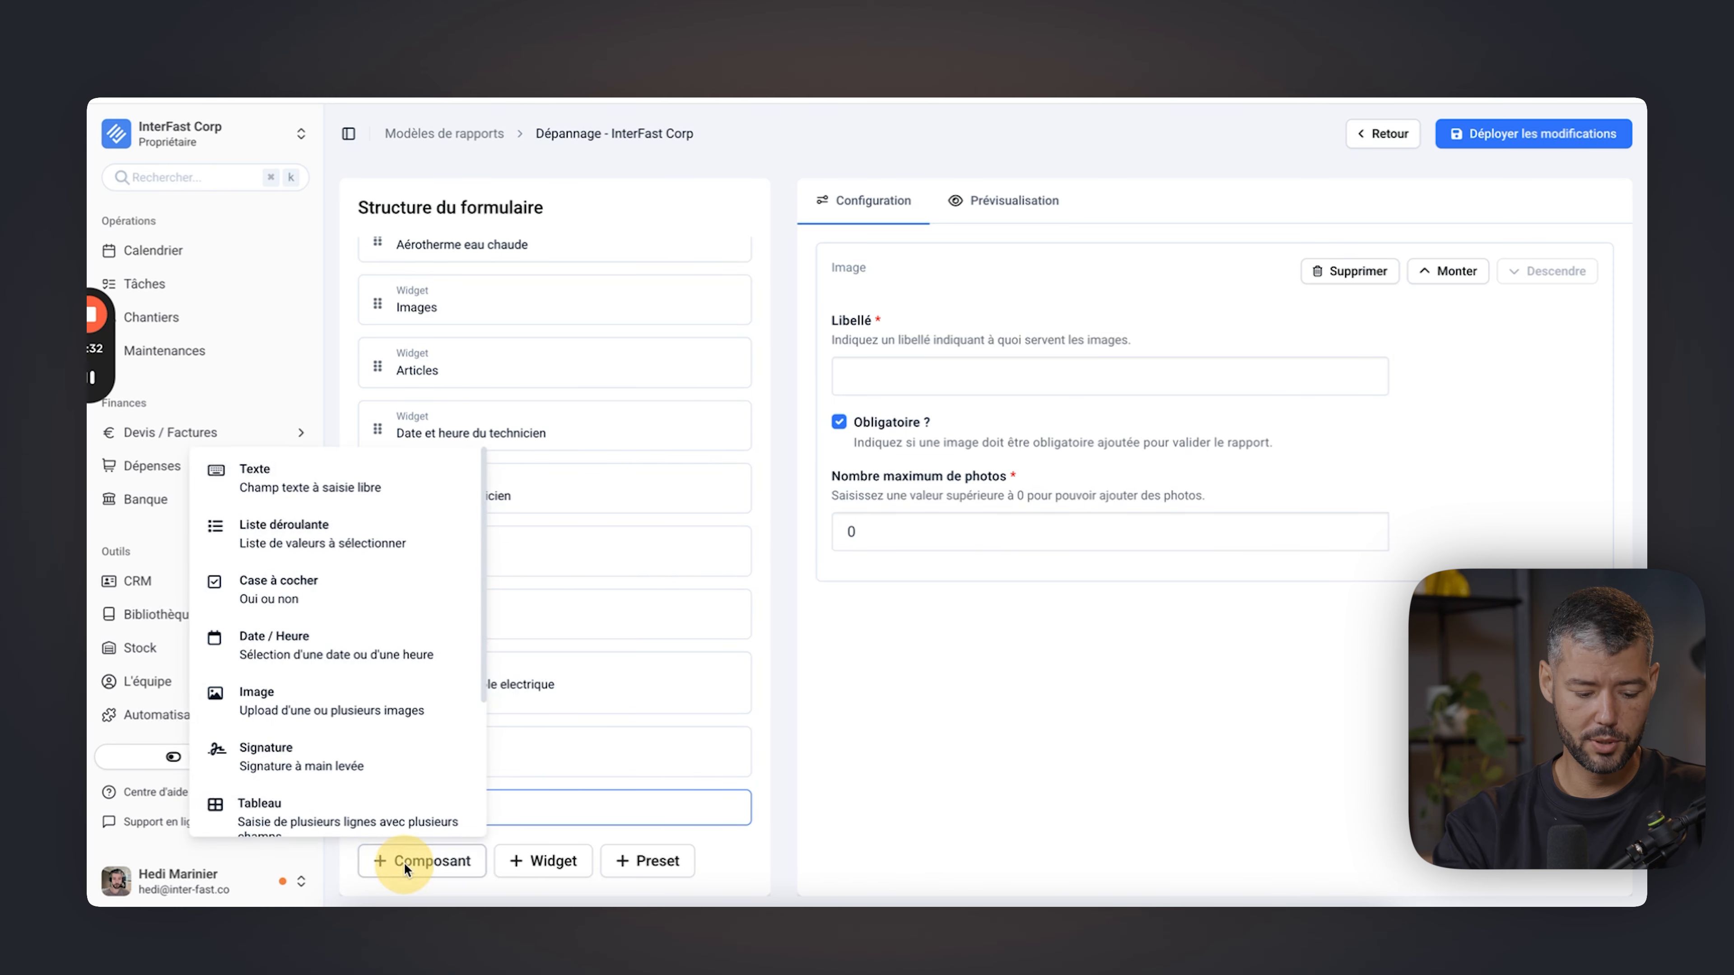
pyautogui.scroll(-2, 372, 763)
pyautogui.click(370, 763)
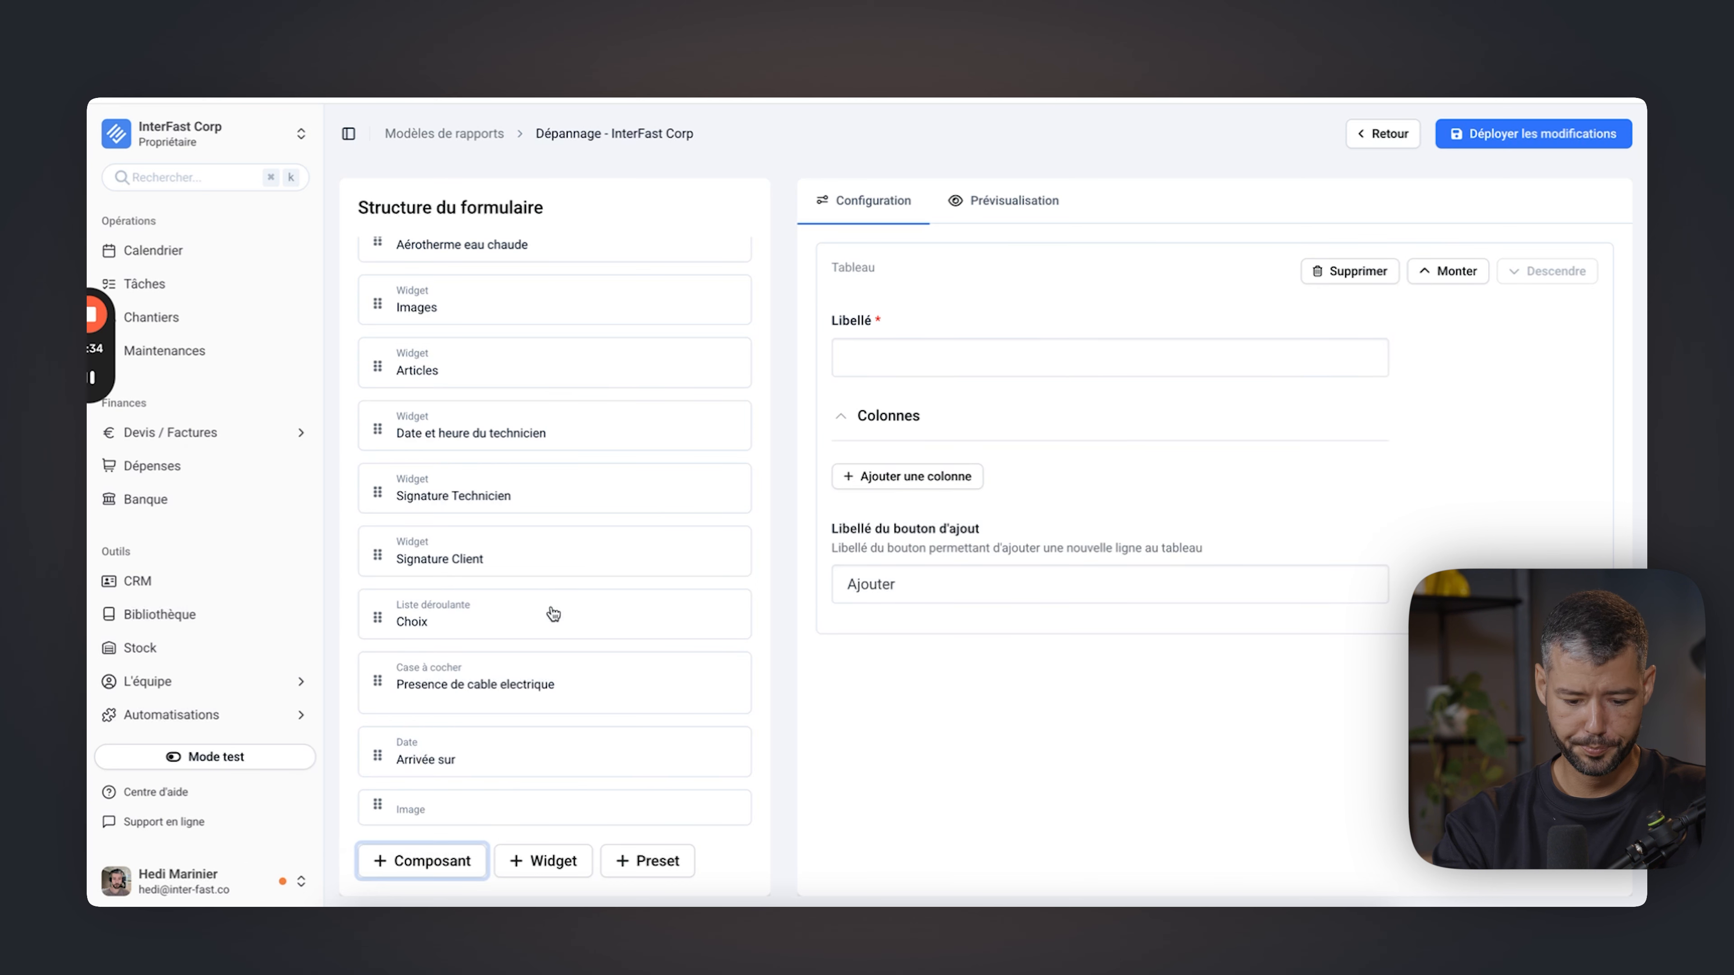
# Add two columns to the Tableau component and look through the column types offered for the second one.
pyautogui.click(887, 475)
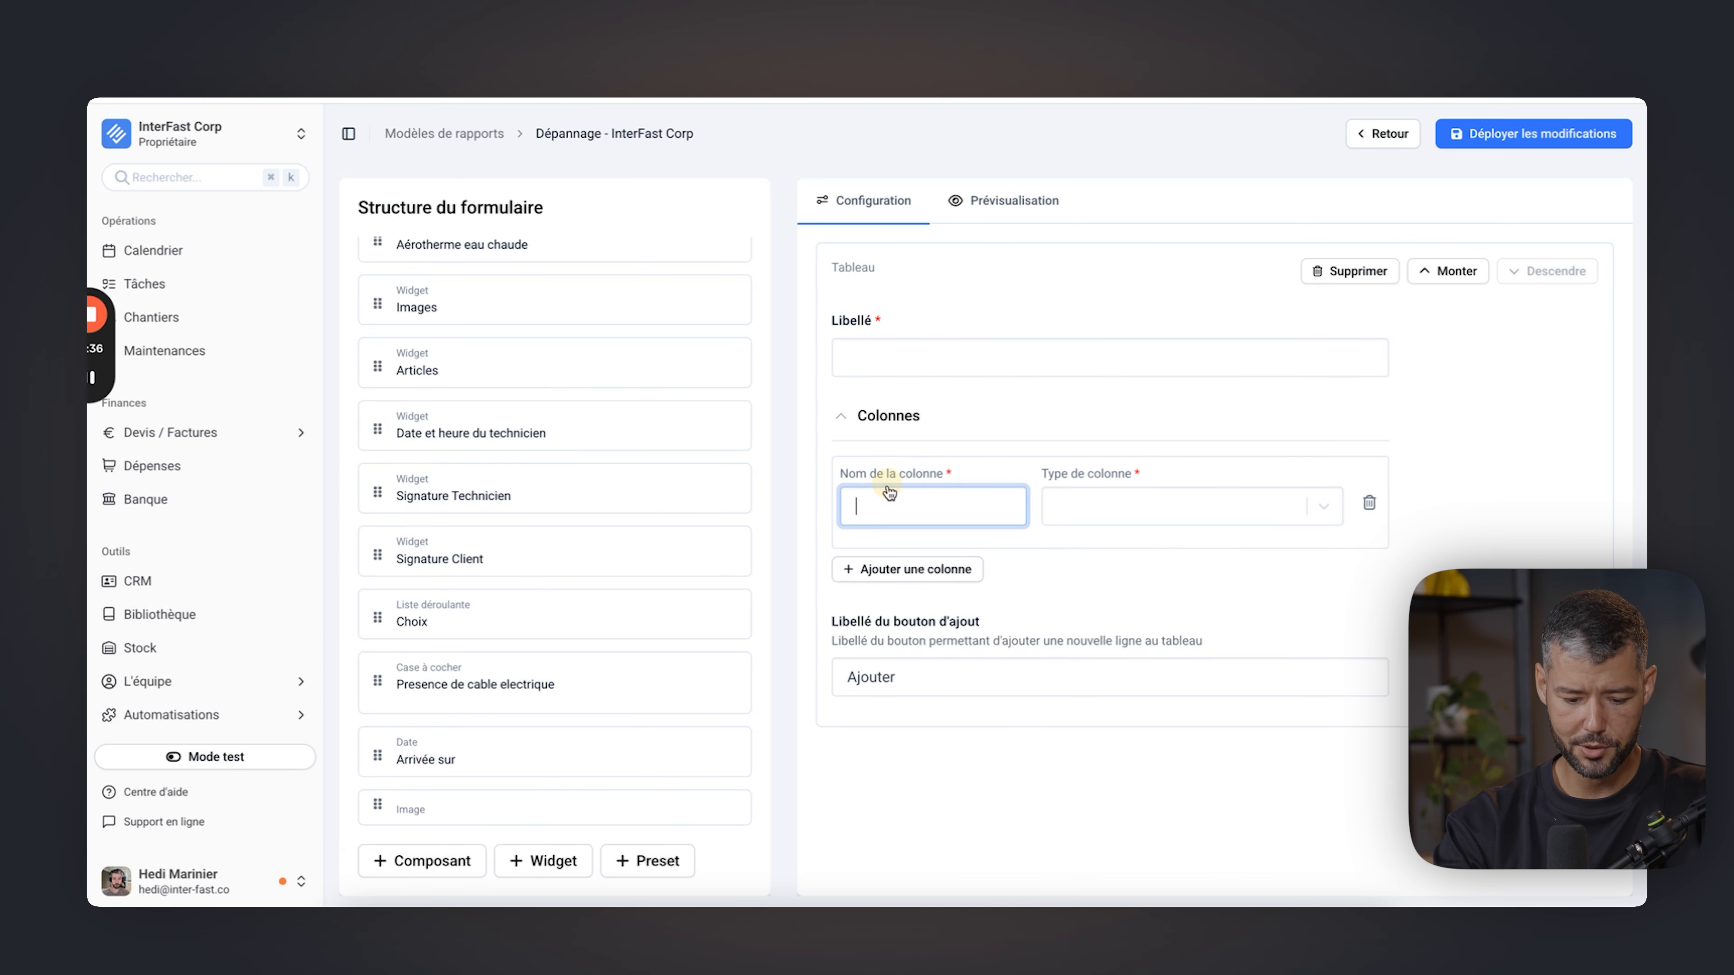
pyautogui.click(892, 581)
pyautogui.click(905, 574)
pyautogui.click(897, 664)
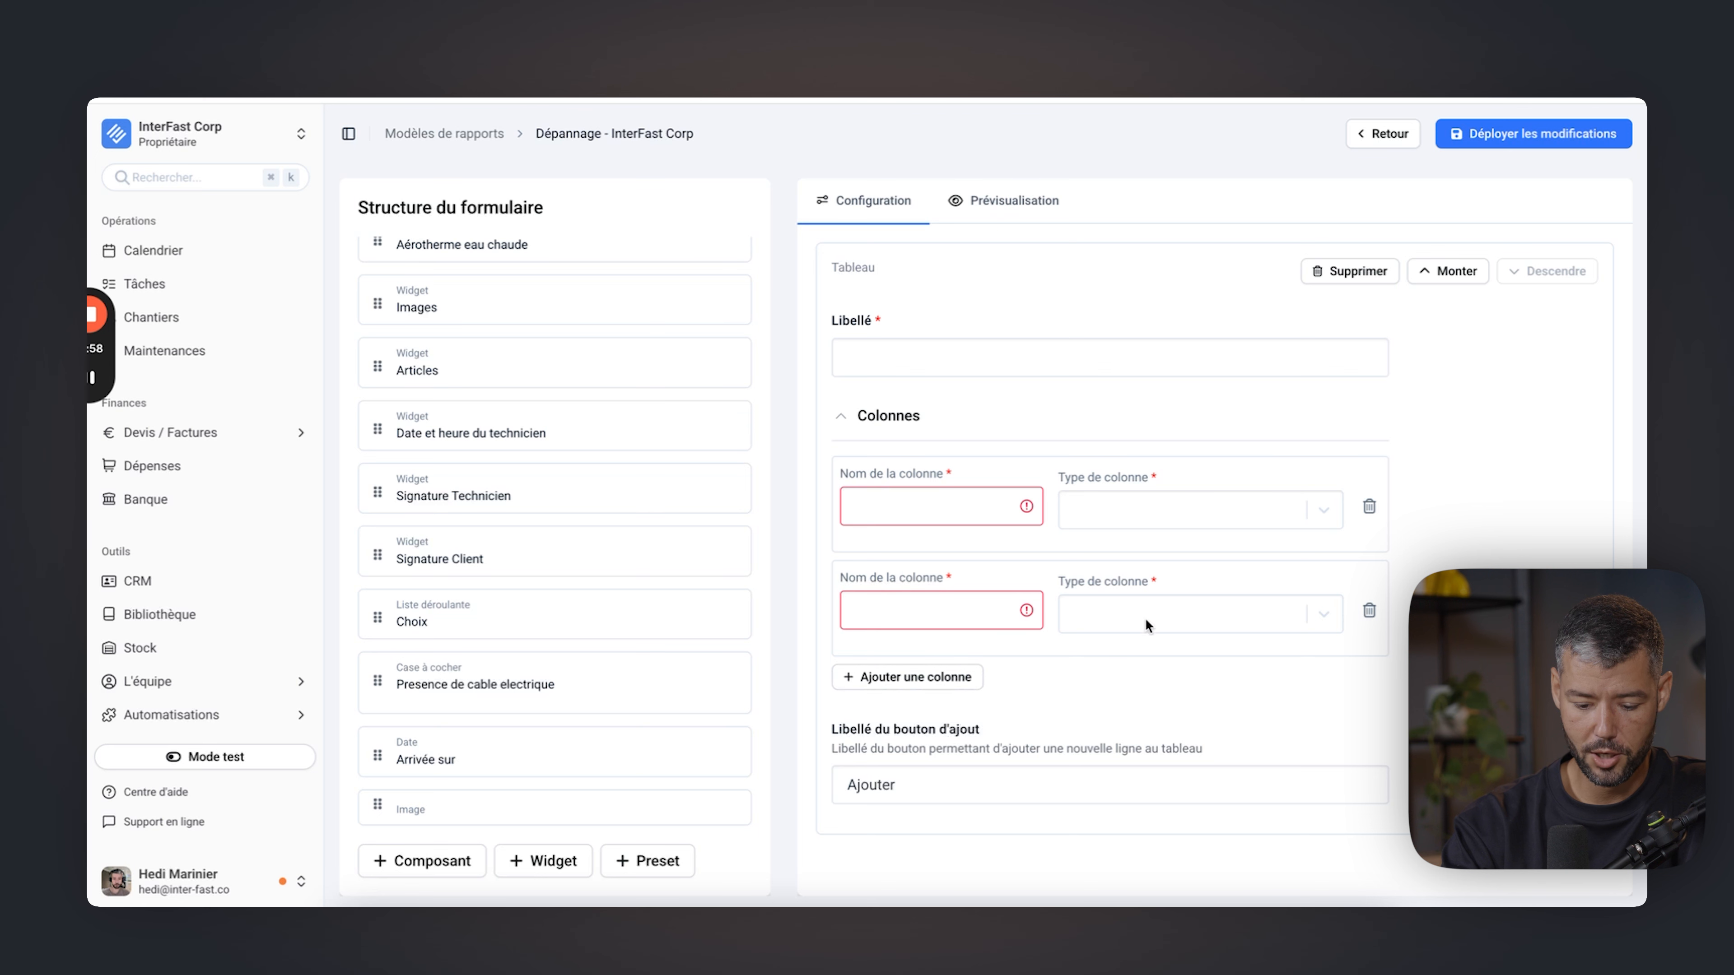
pyautogui.click(1155, 613)
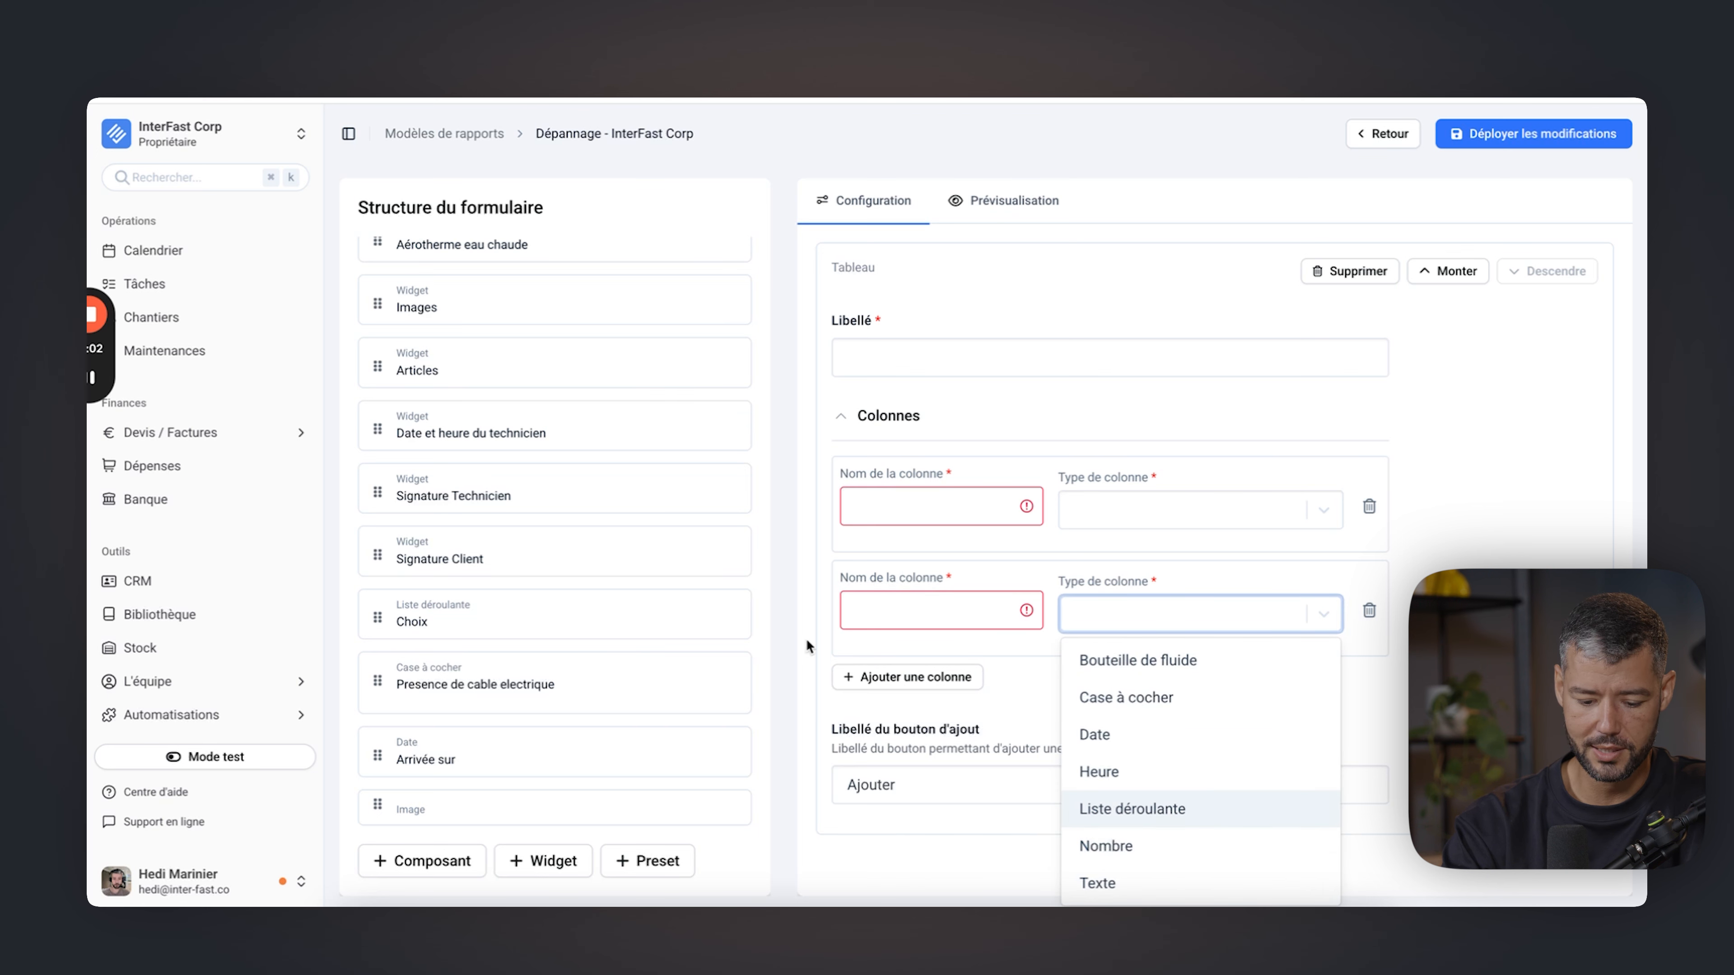
pyautogui.click(1591, 560)
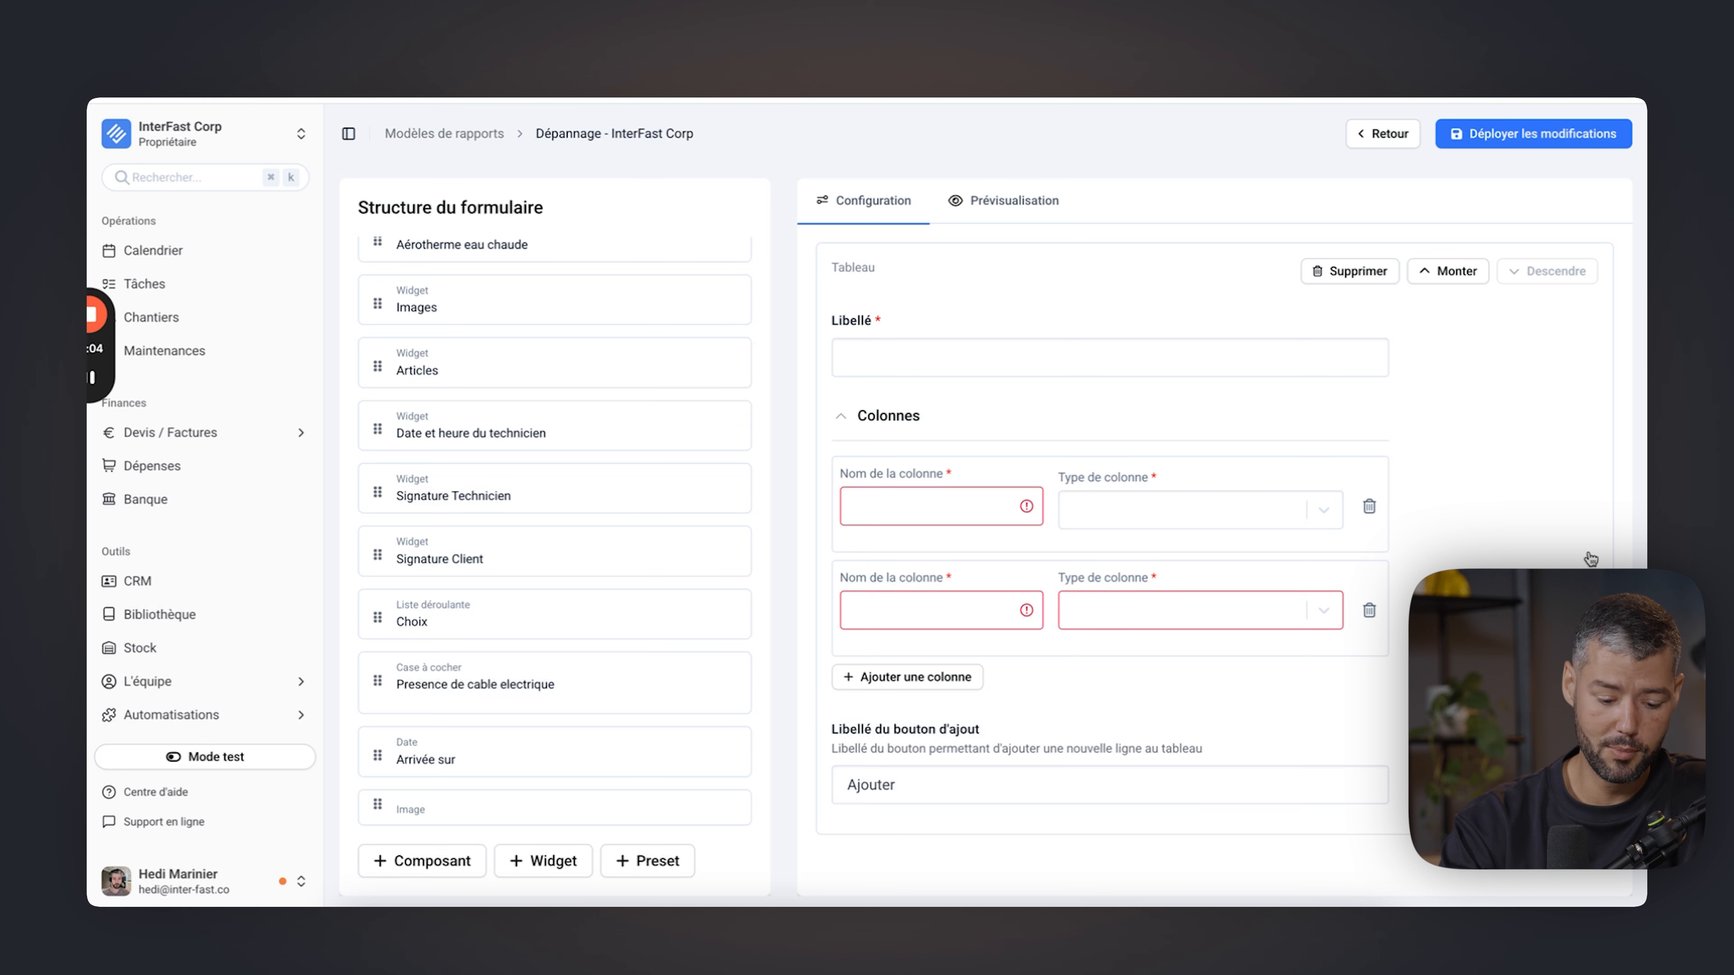
# Add a Page component after the Tableau in the form structure.
pyautogui.scroll(-1, 653, 623)
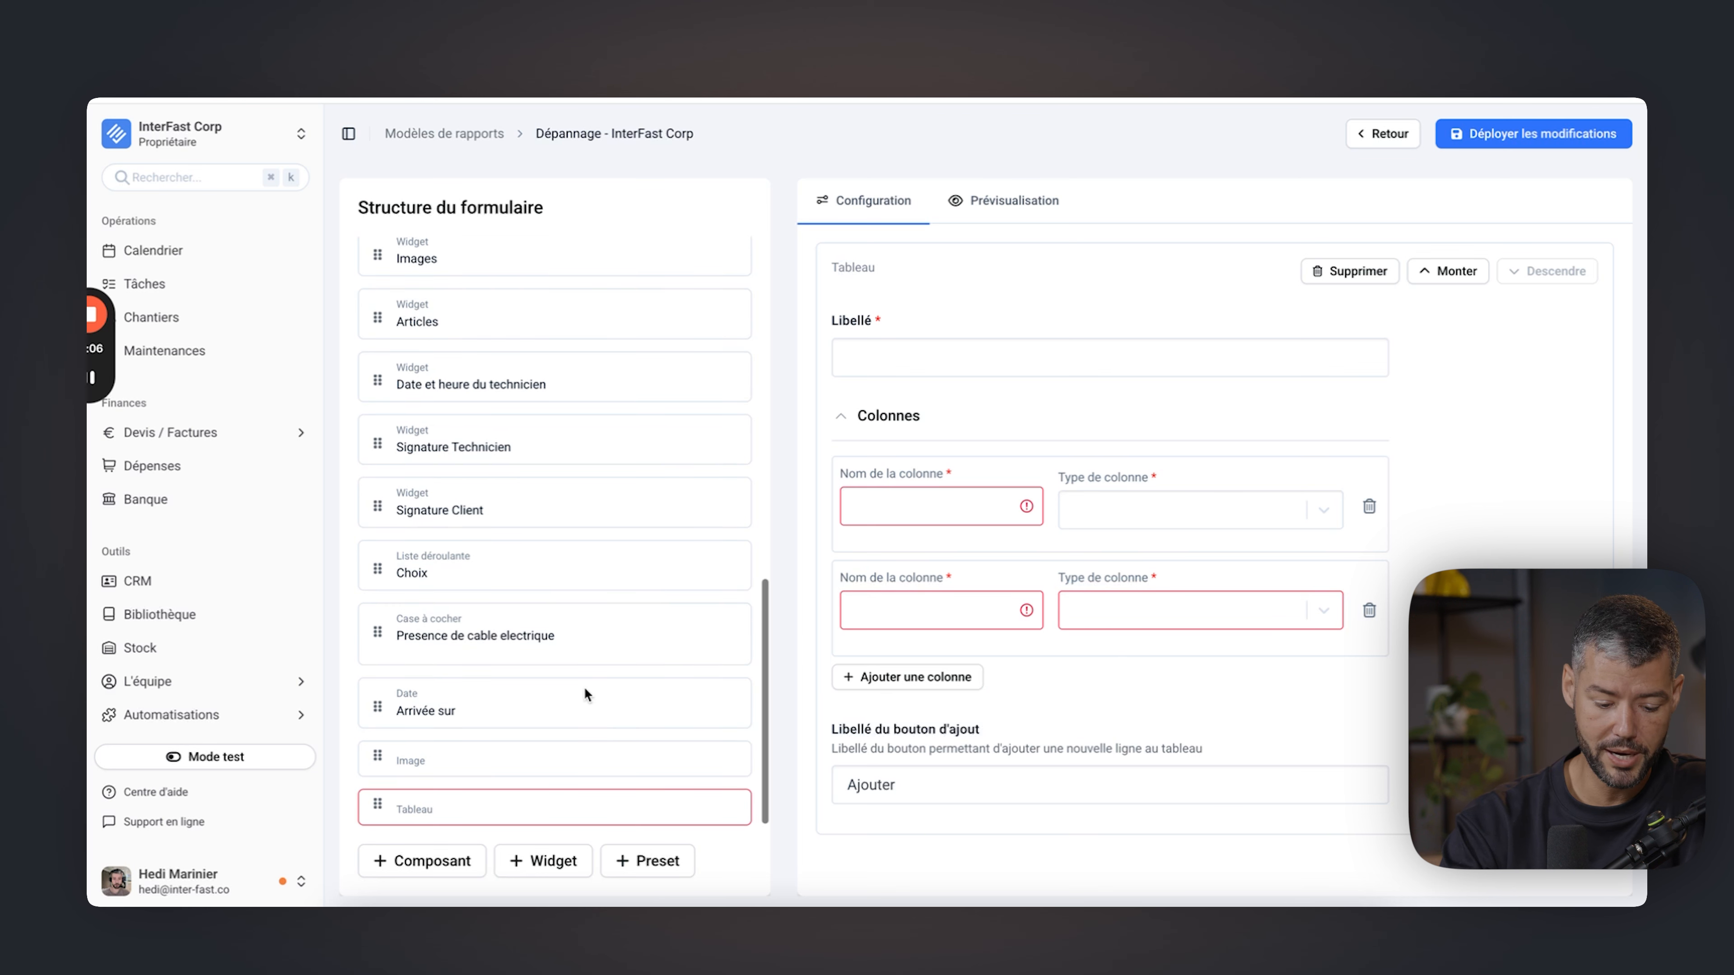
pyautogui.click(417, 871)
pyautogui.scroll(-2, 342, 754)
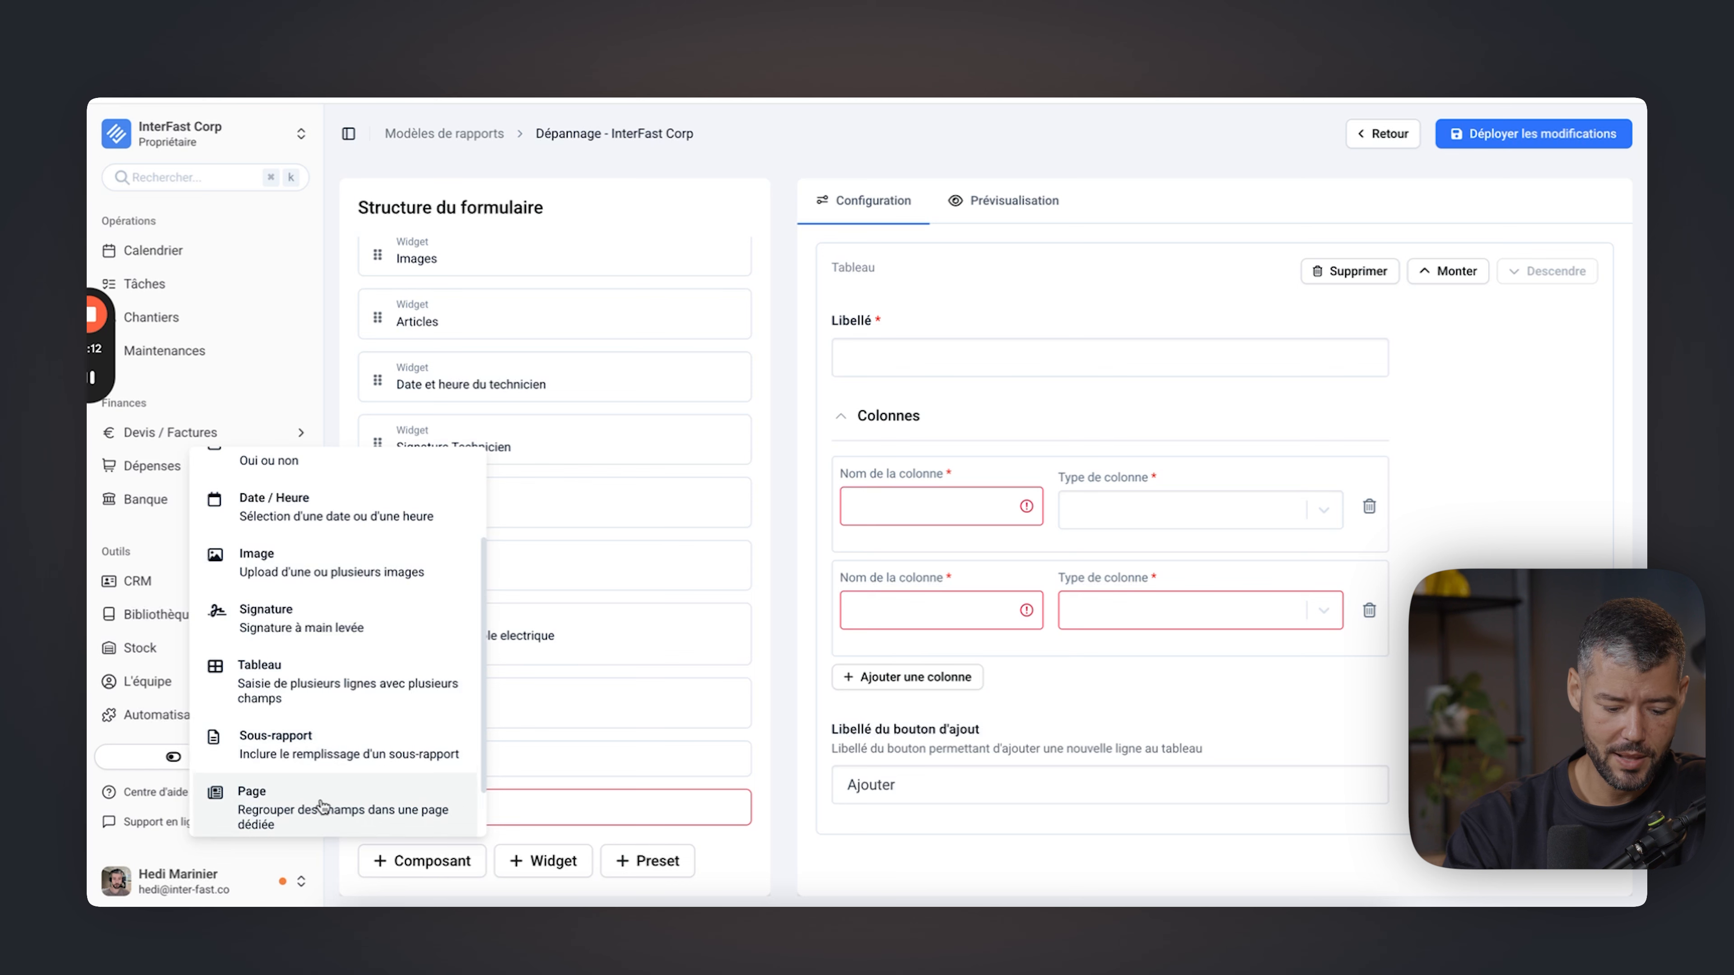
pyautogui.scroll(-1, 323, 806)
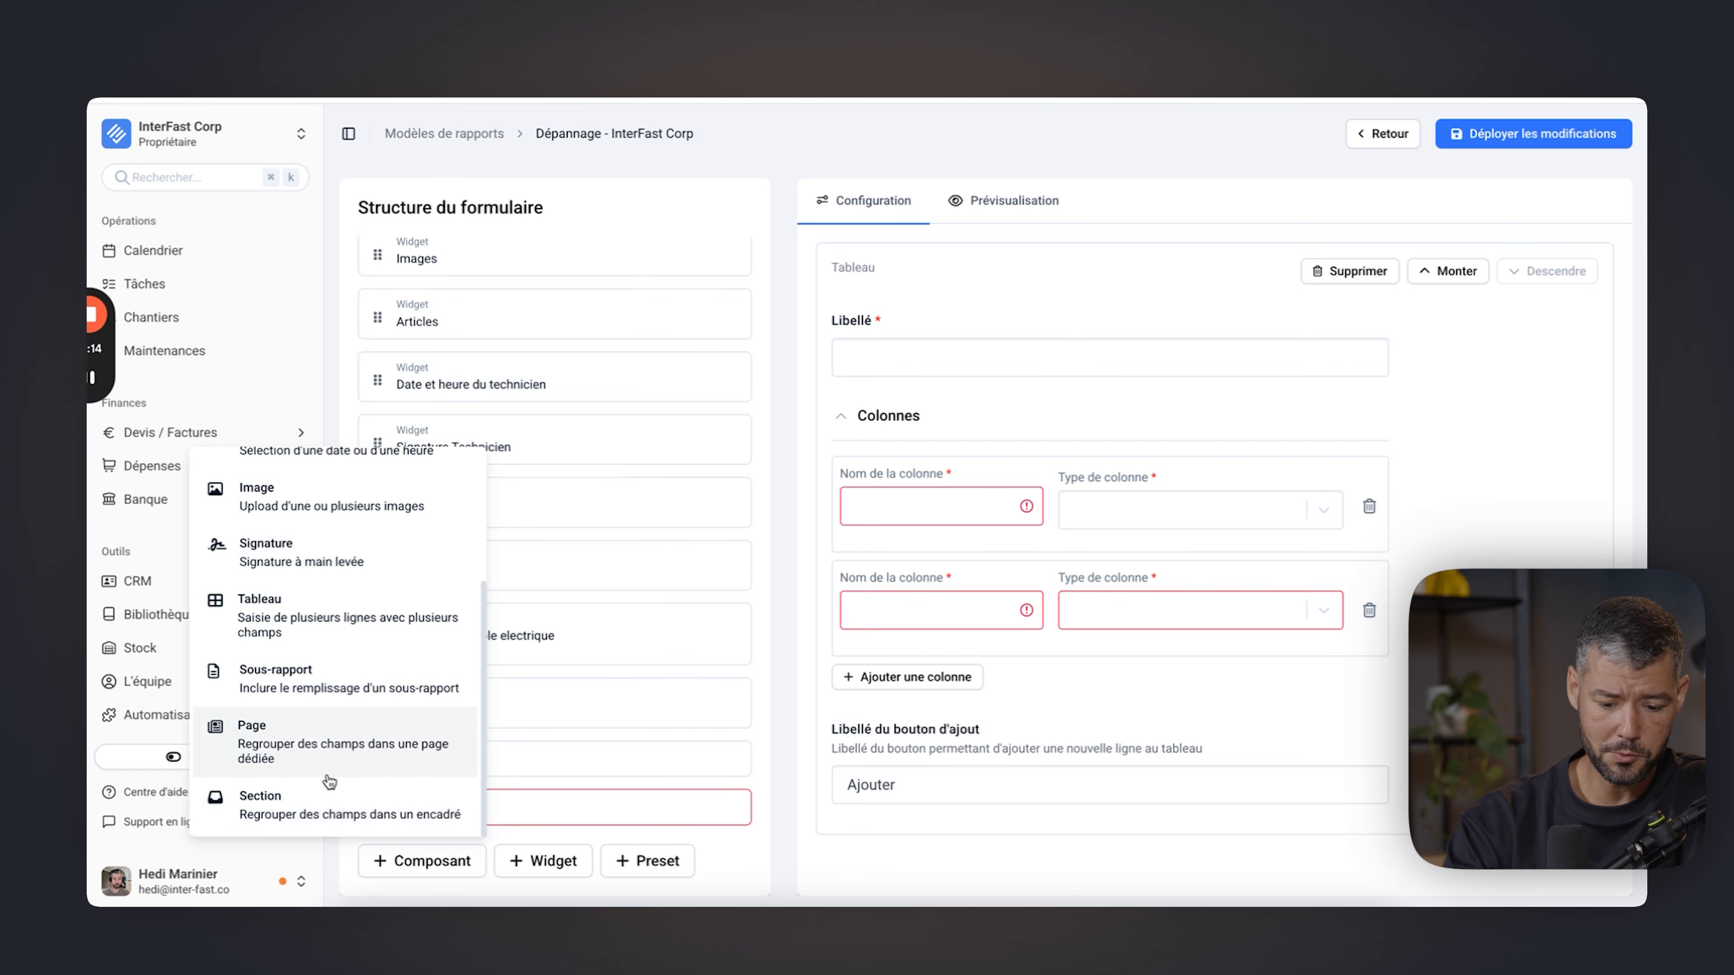
pyautogui.click(338, 745)
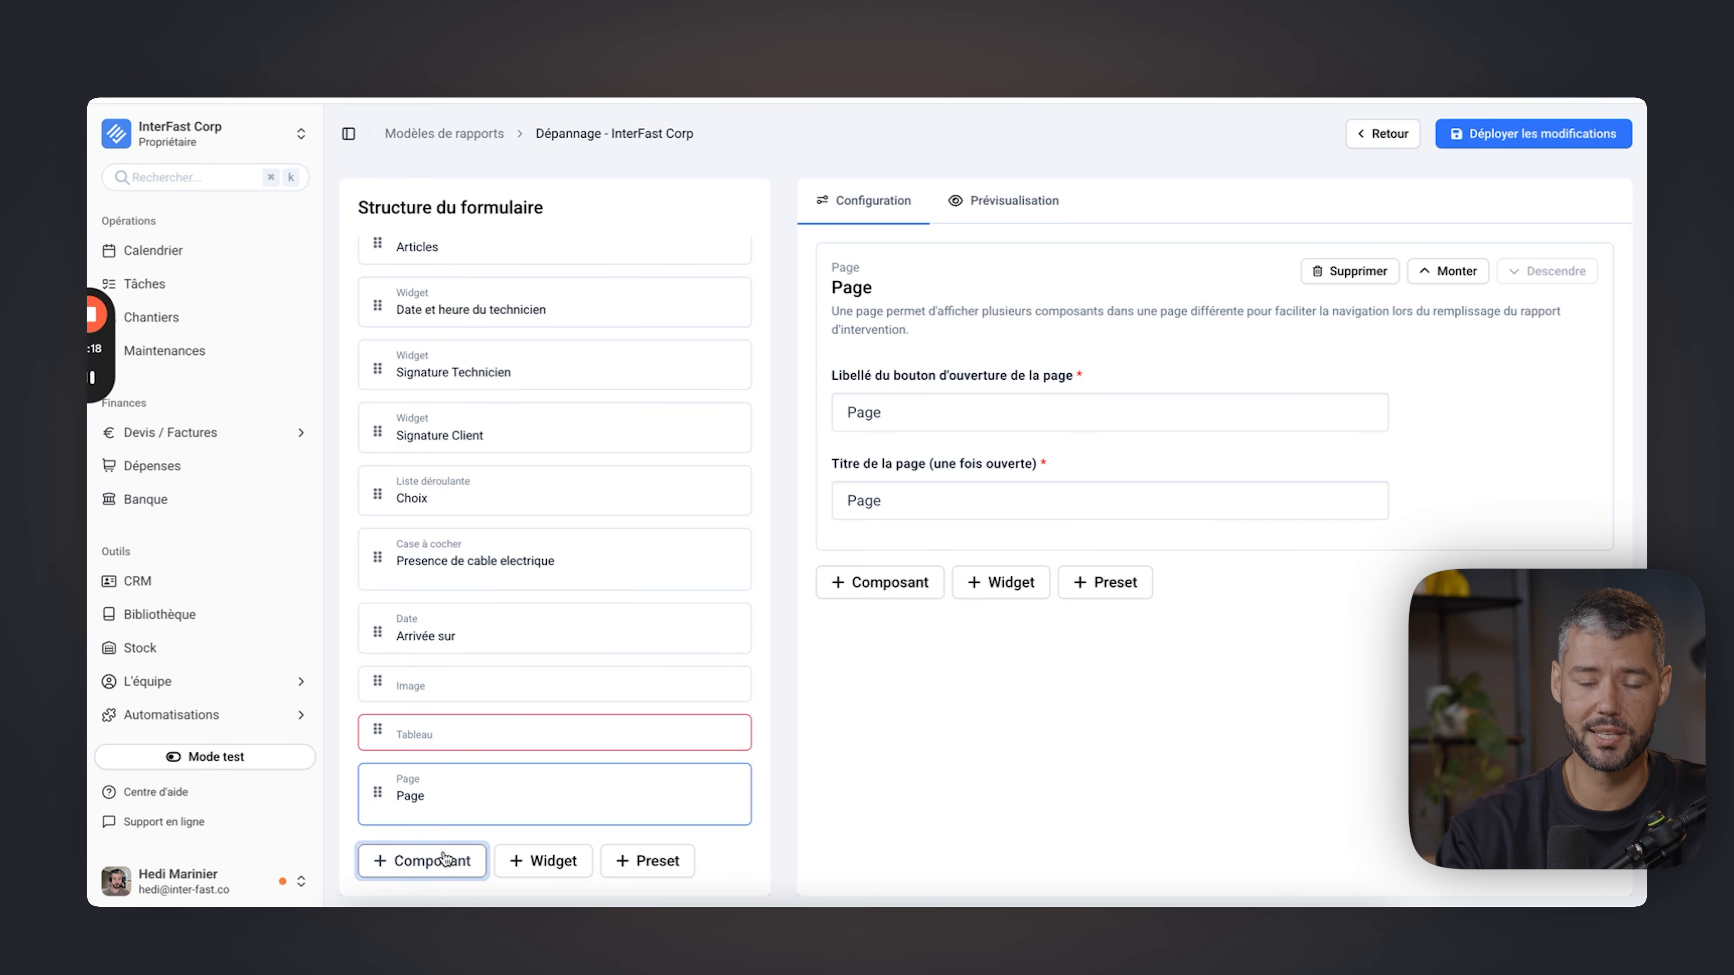
# Examine the available component types and the list of widgets, comparing them with the widgets at the start of the form.
pyautogui.click(445, 858)
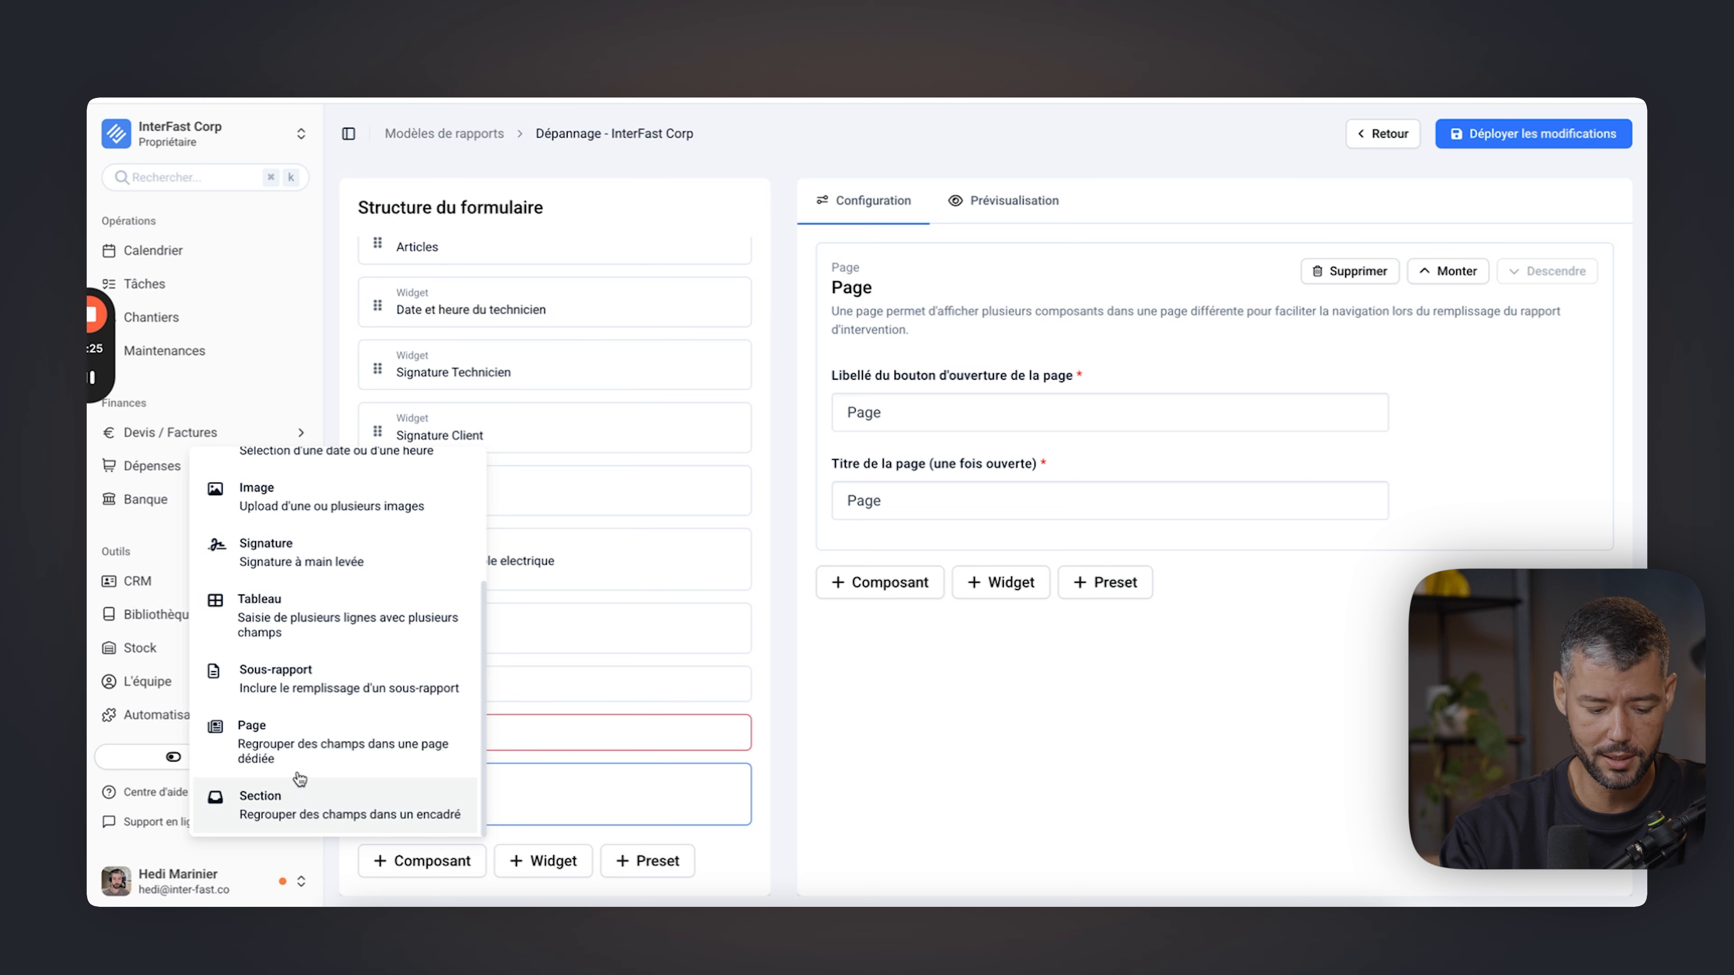
pyautogui.click(390, 773)
pyautogui.click(545, 866)
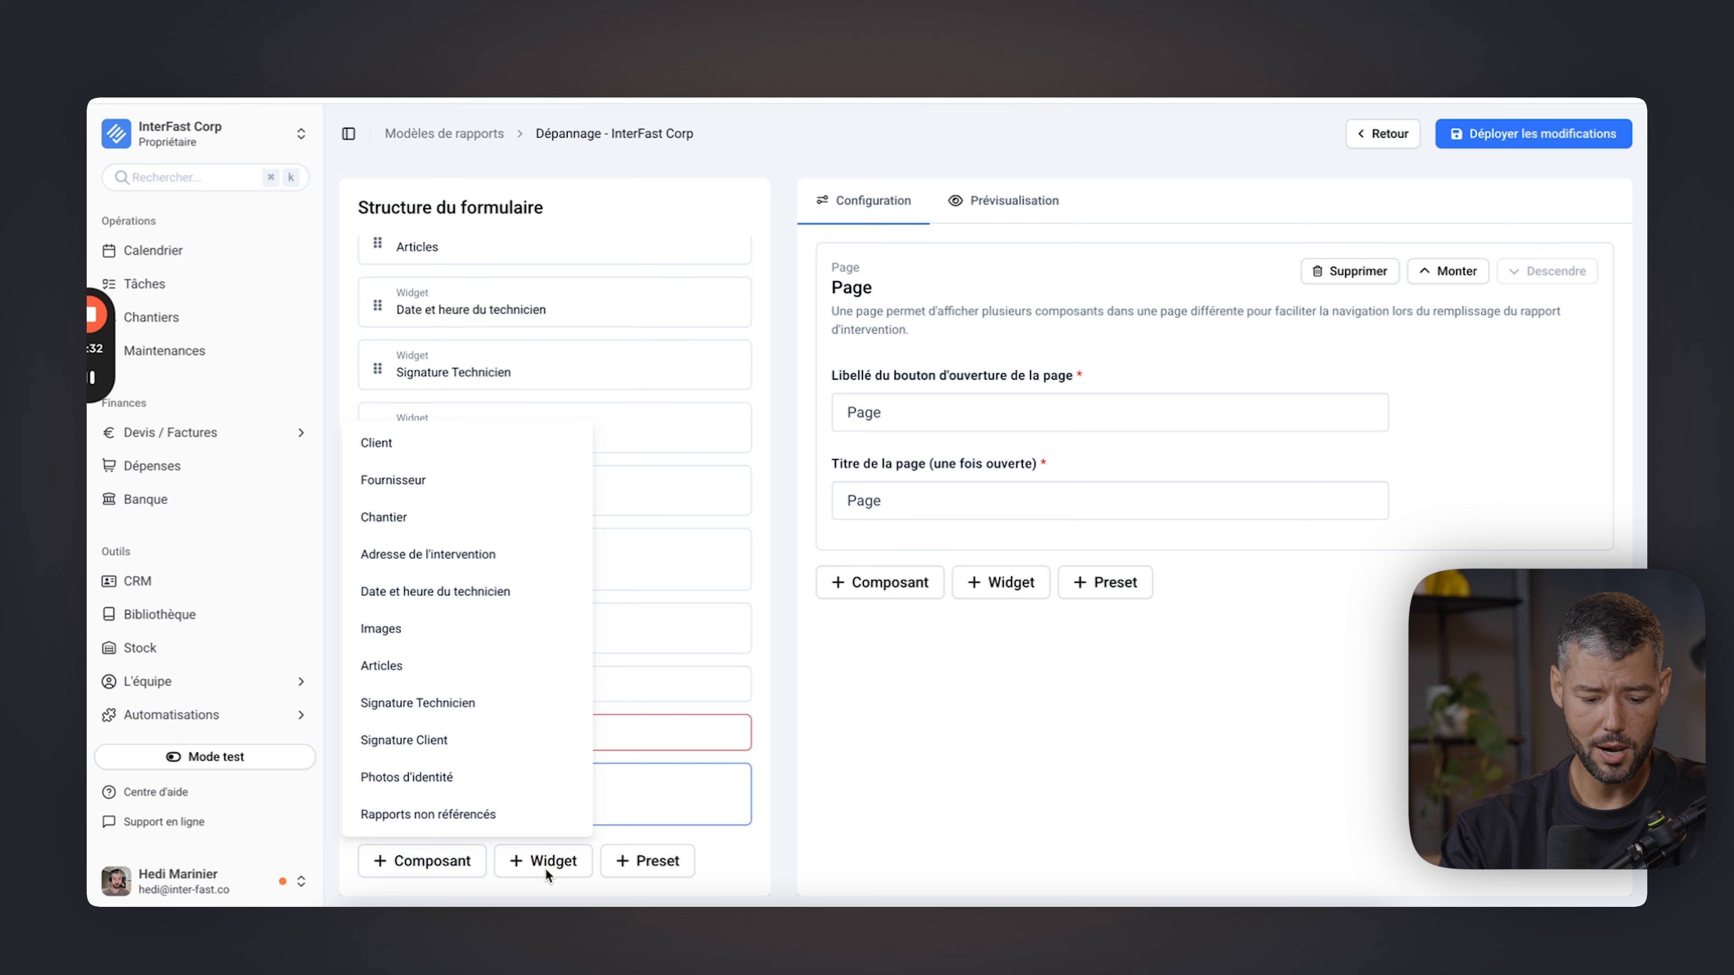
pyautogui.click(416, 408)
pyautogui.scroll(10, 623, 319)
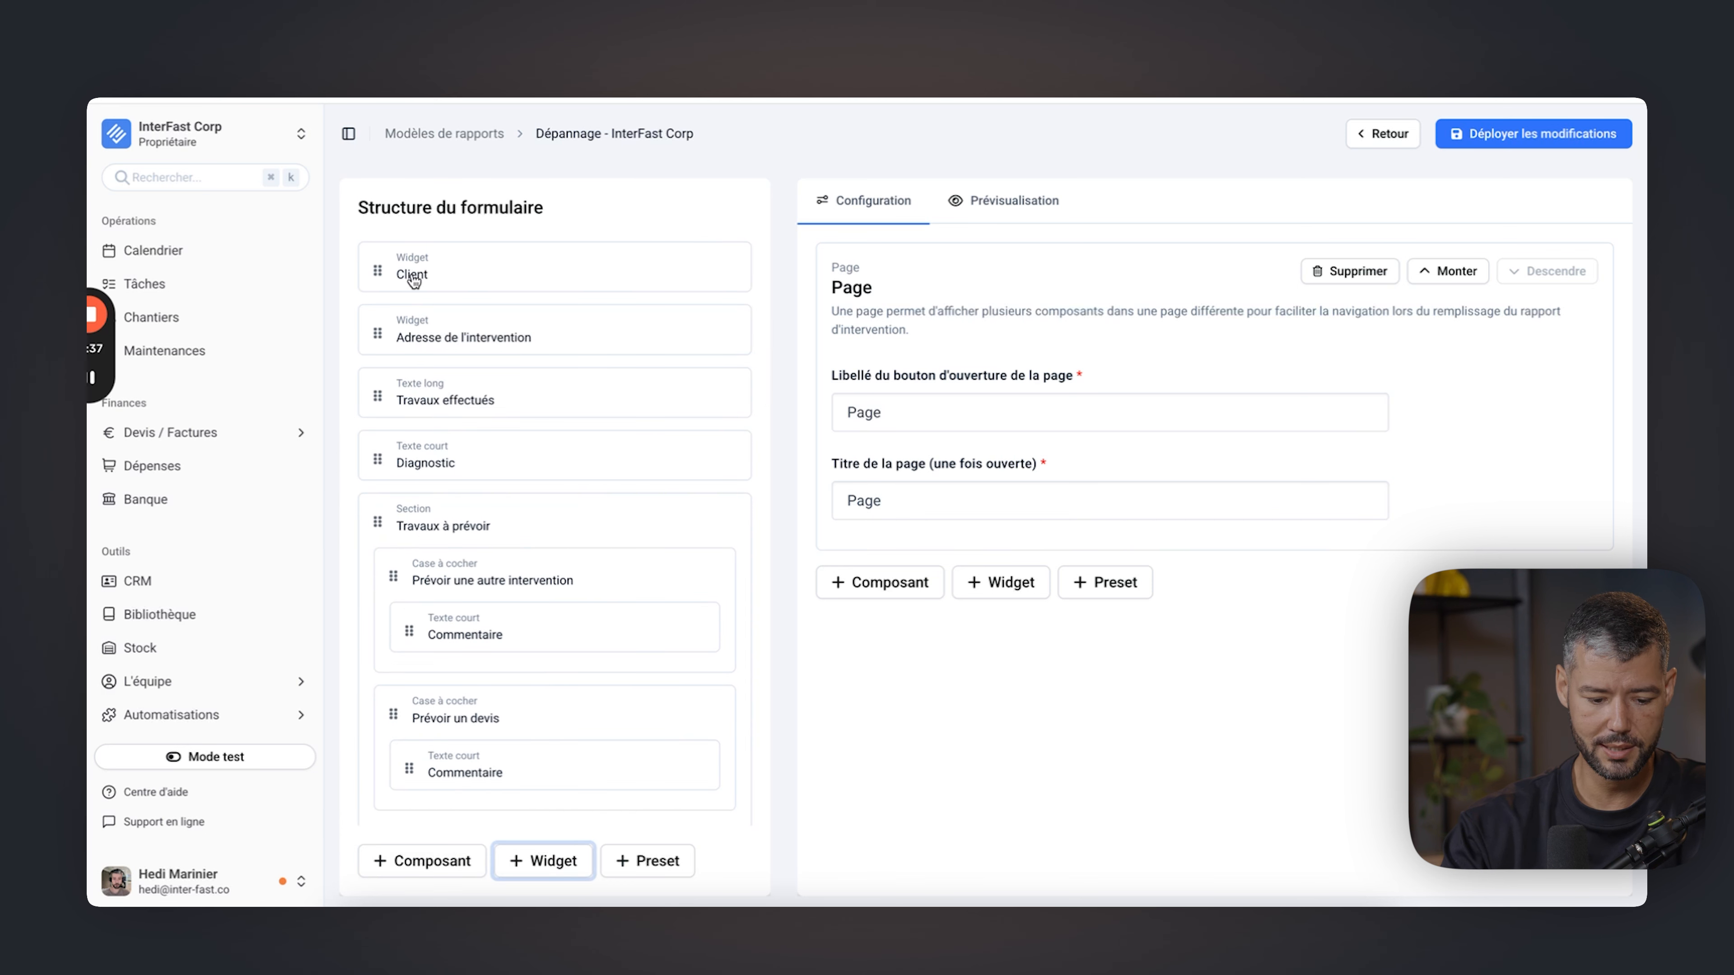
pyautogui.click(556, 871)
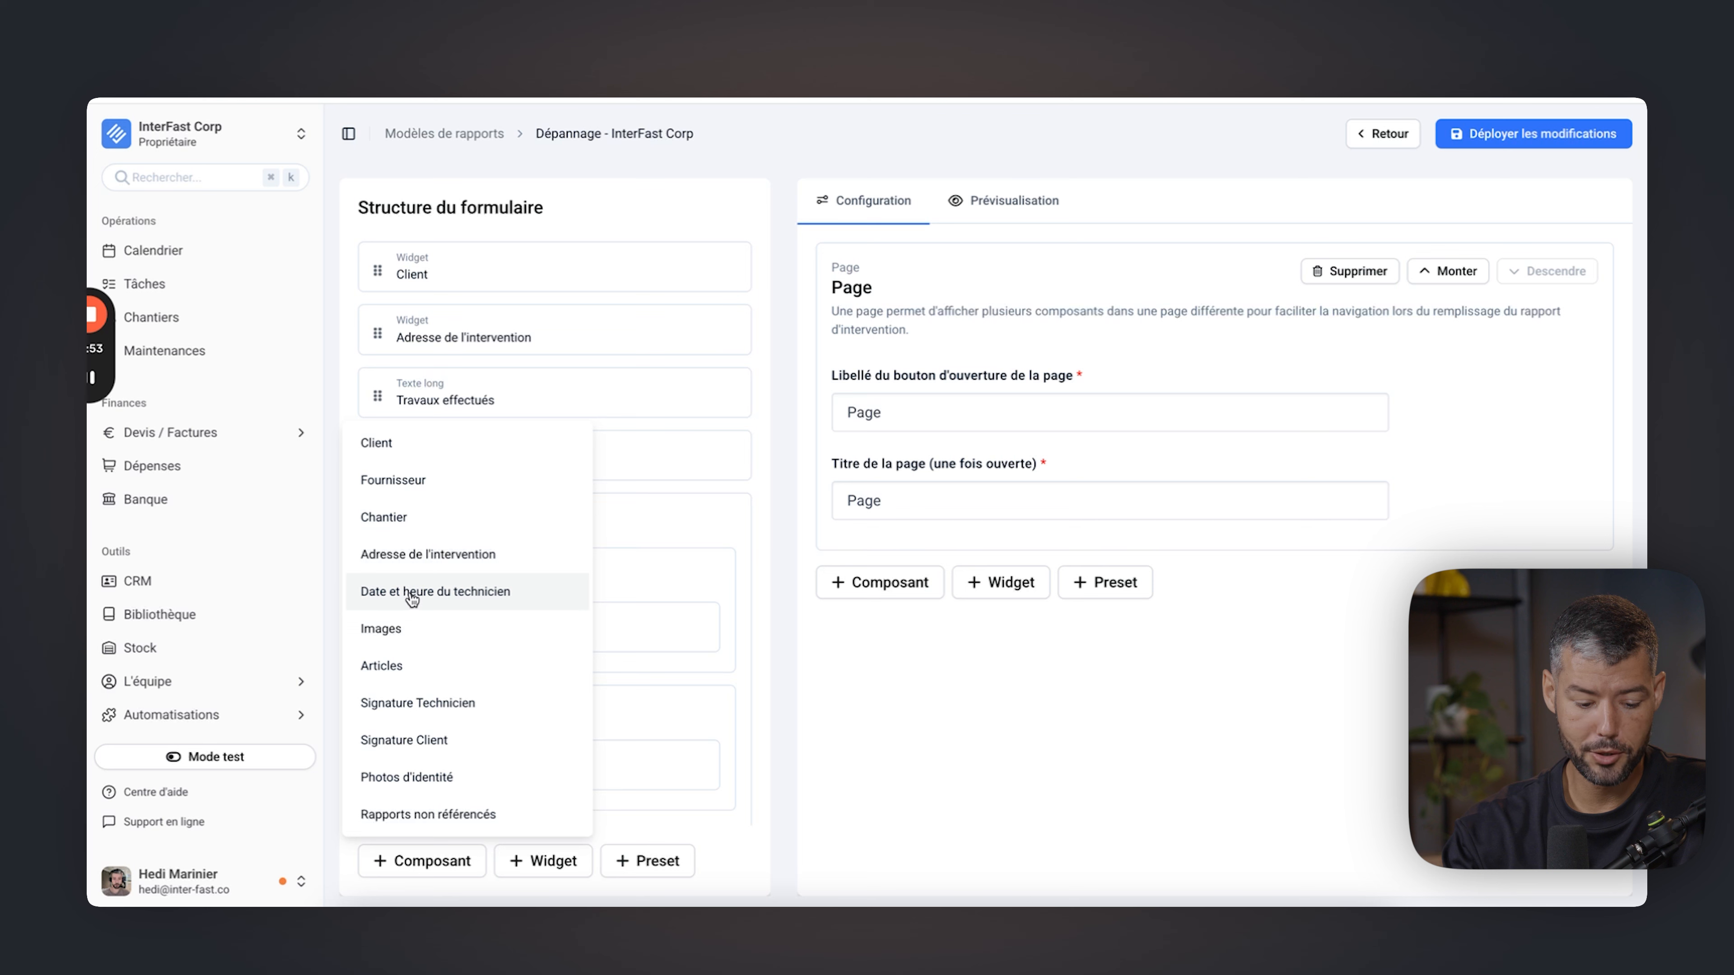
pyautogui.click(707, 610)
# Inspect the configuration of the form's Date et heure du technicien and Signature Client widgets.
pyautogui.scroll(-12, 709, 615)
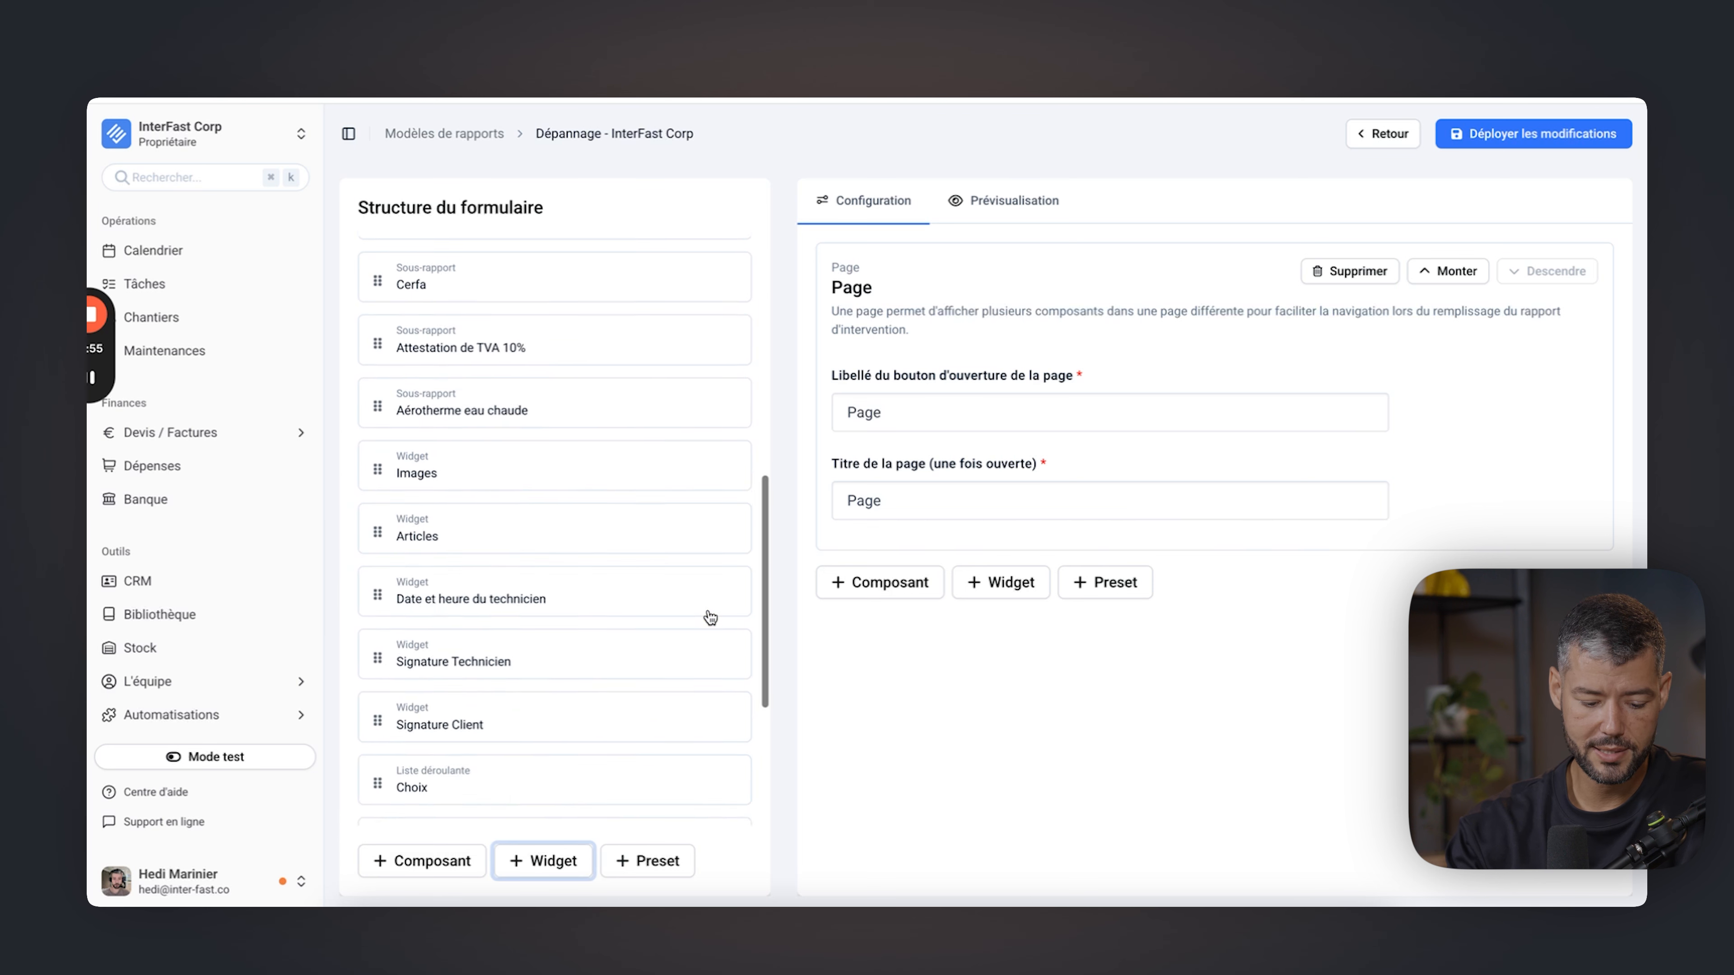
pyautogui.scroll(3, 514, 426)
pyautogui.click(477, 442)
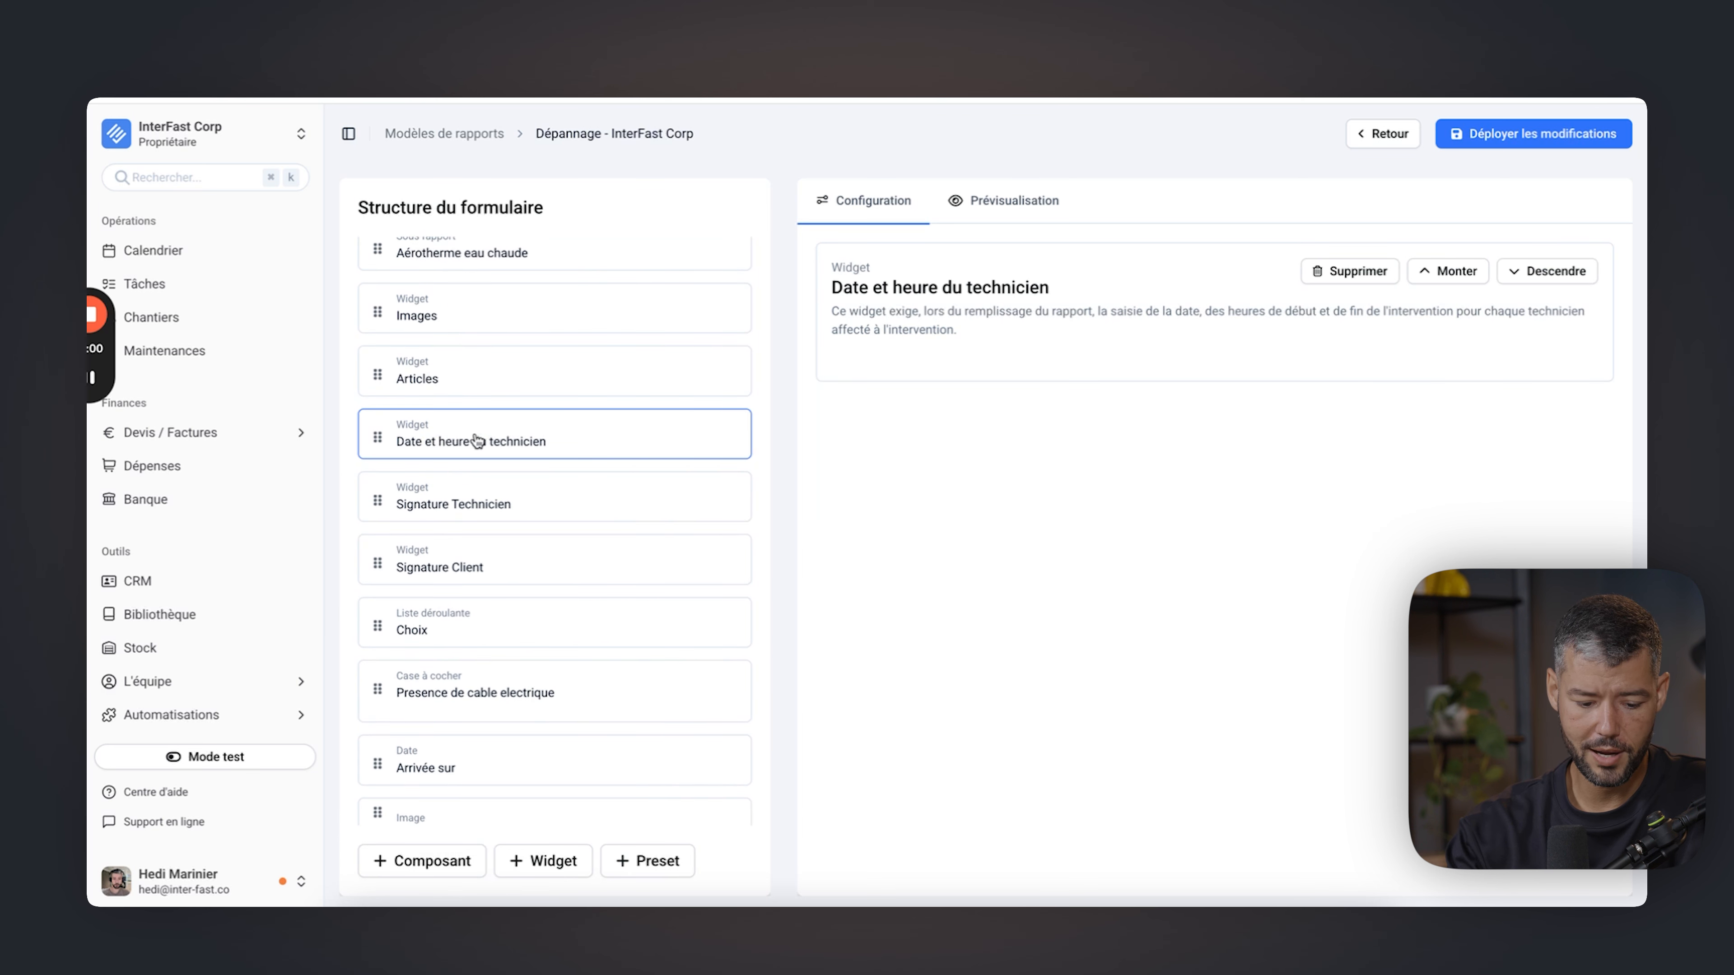
pyautogui.click(496, 558)
# Open the list of widgets that can be added to the form.
pyautogui.click(546, 861)
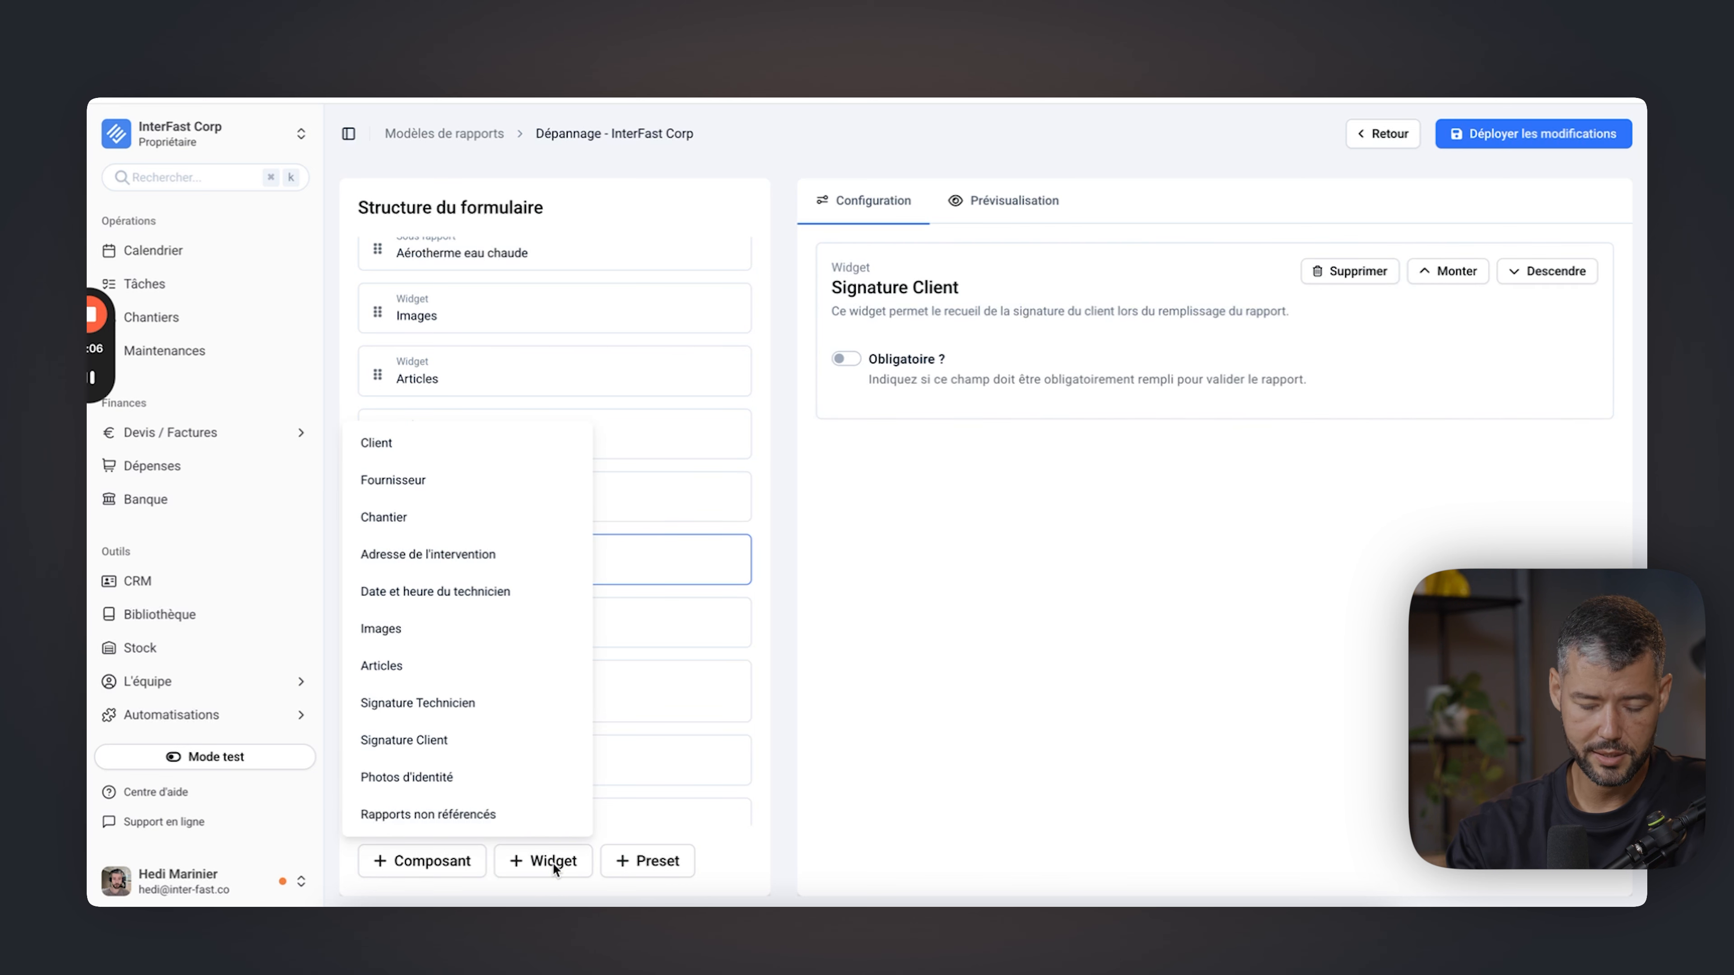